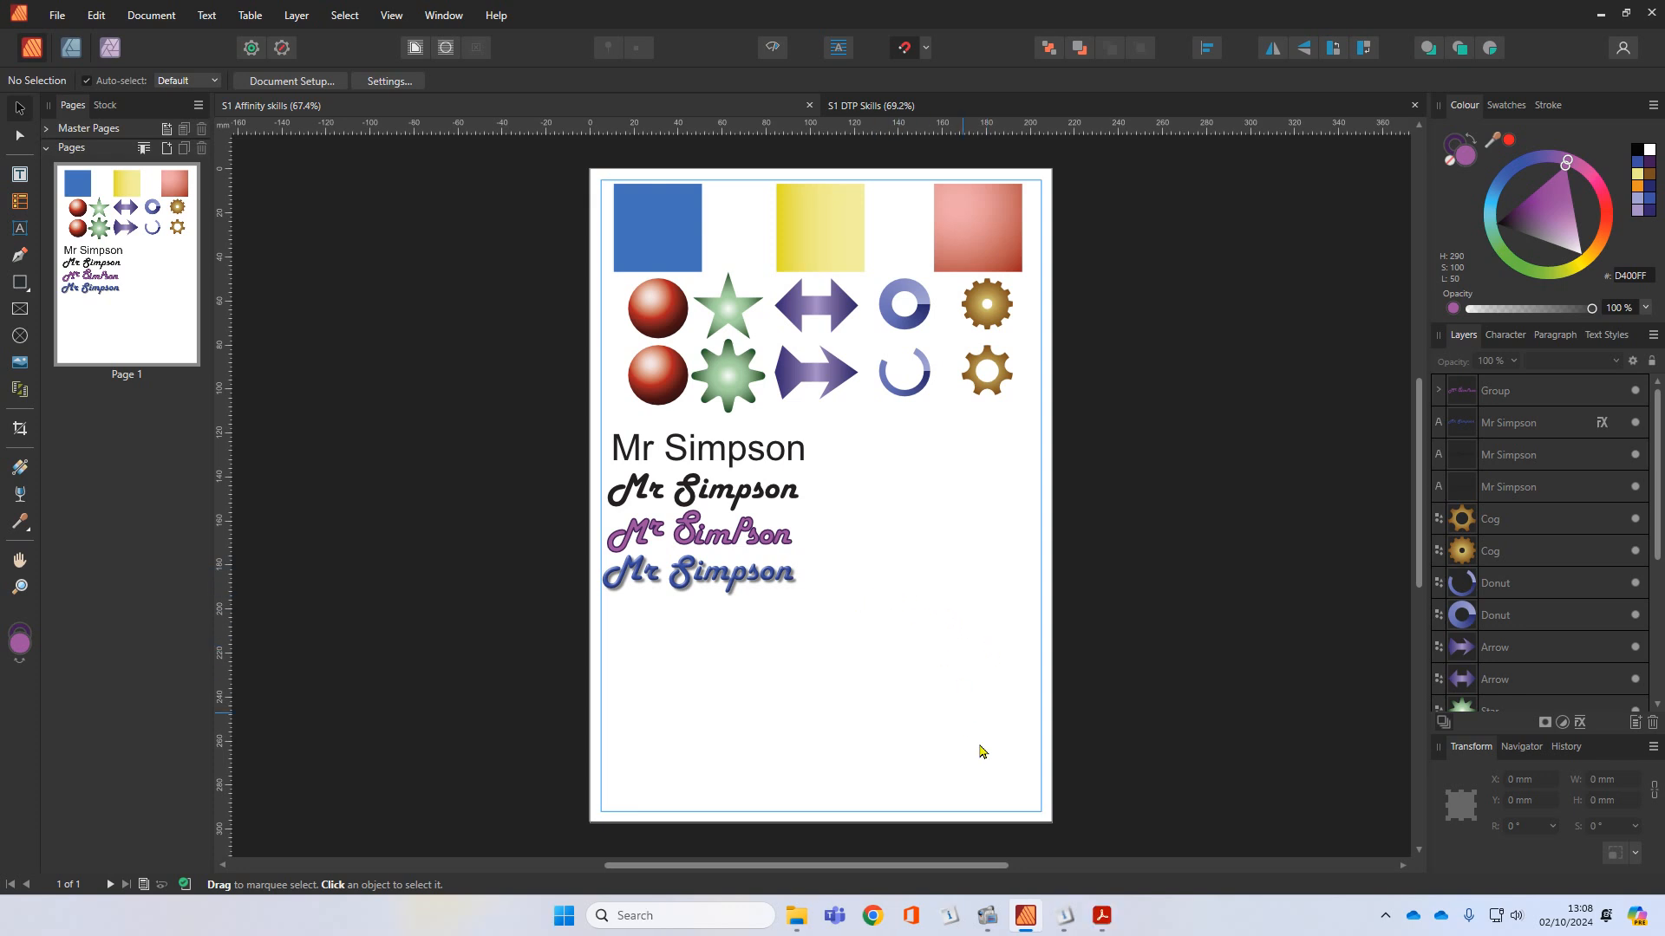
Step: Switch to Acrobat and examine the Task 2 line drawings, including the van and radio, in S1 sketching book.pdf
left_click(1103, 928)
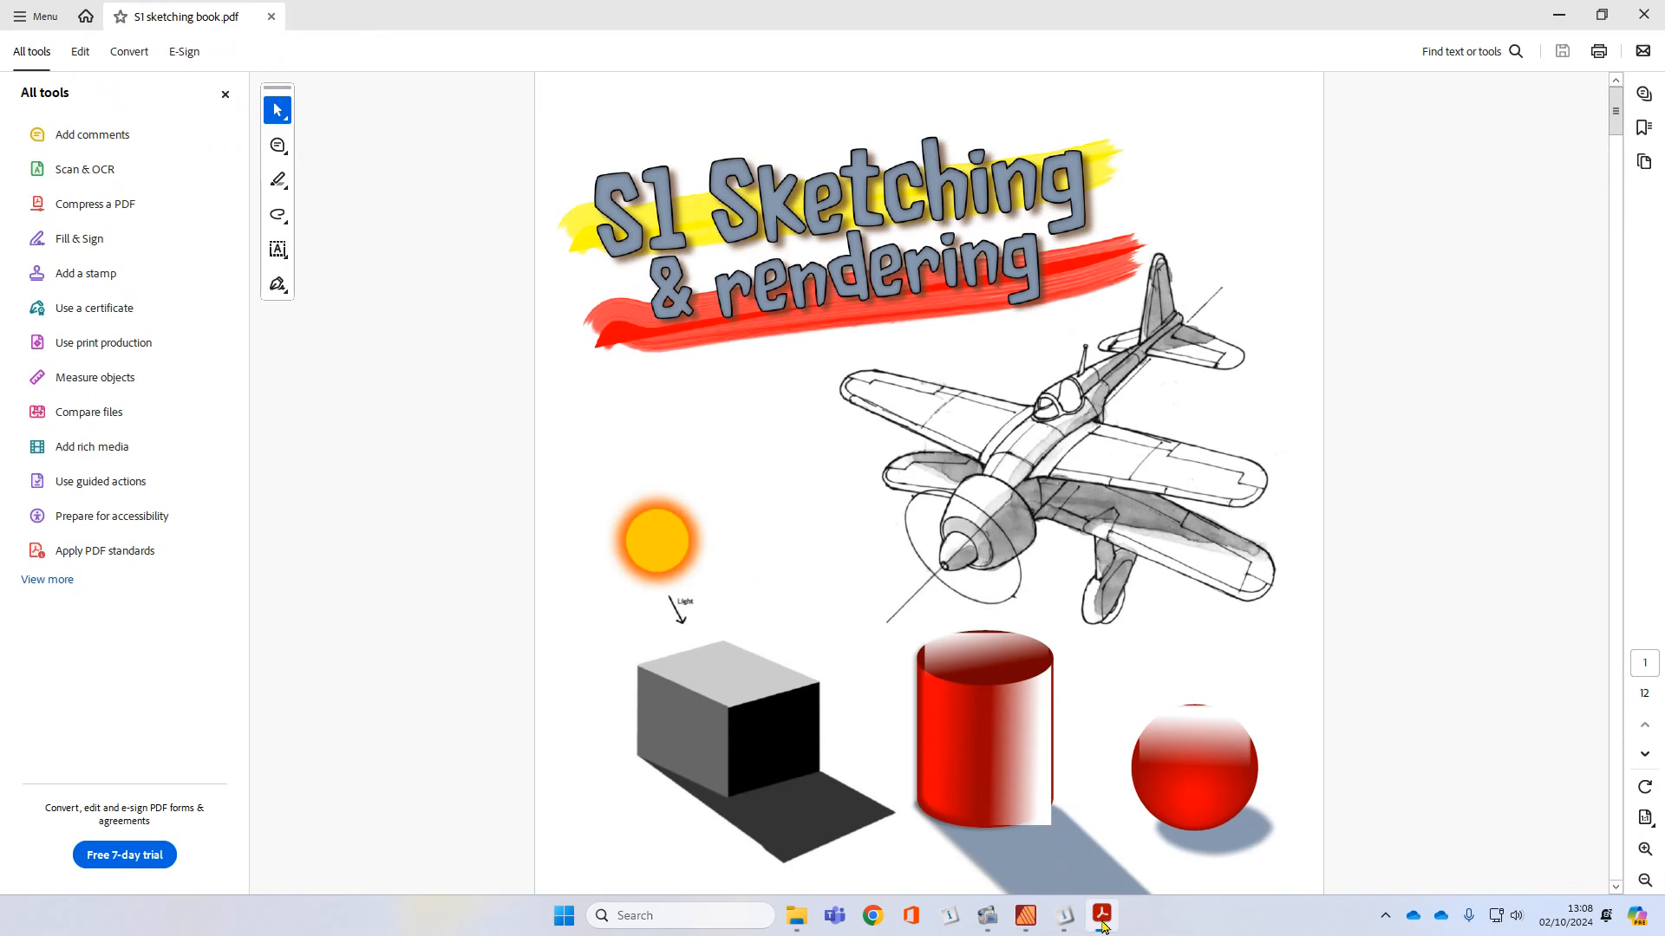
scroll(749, 428, "up", 1)
scroll(749, 428, "down", 3)
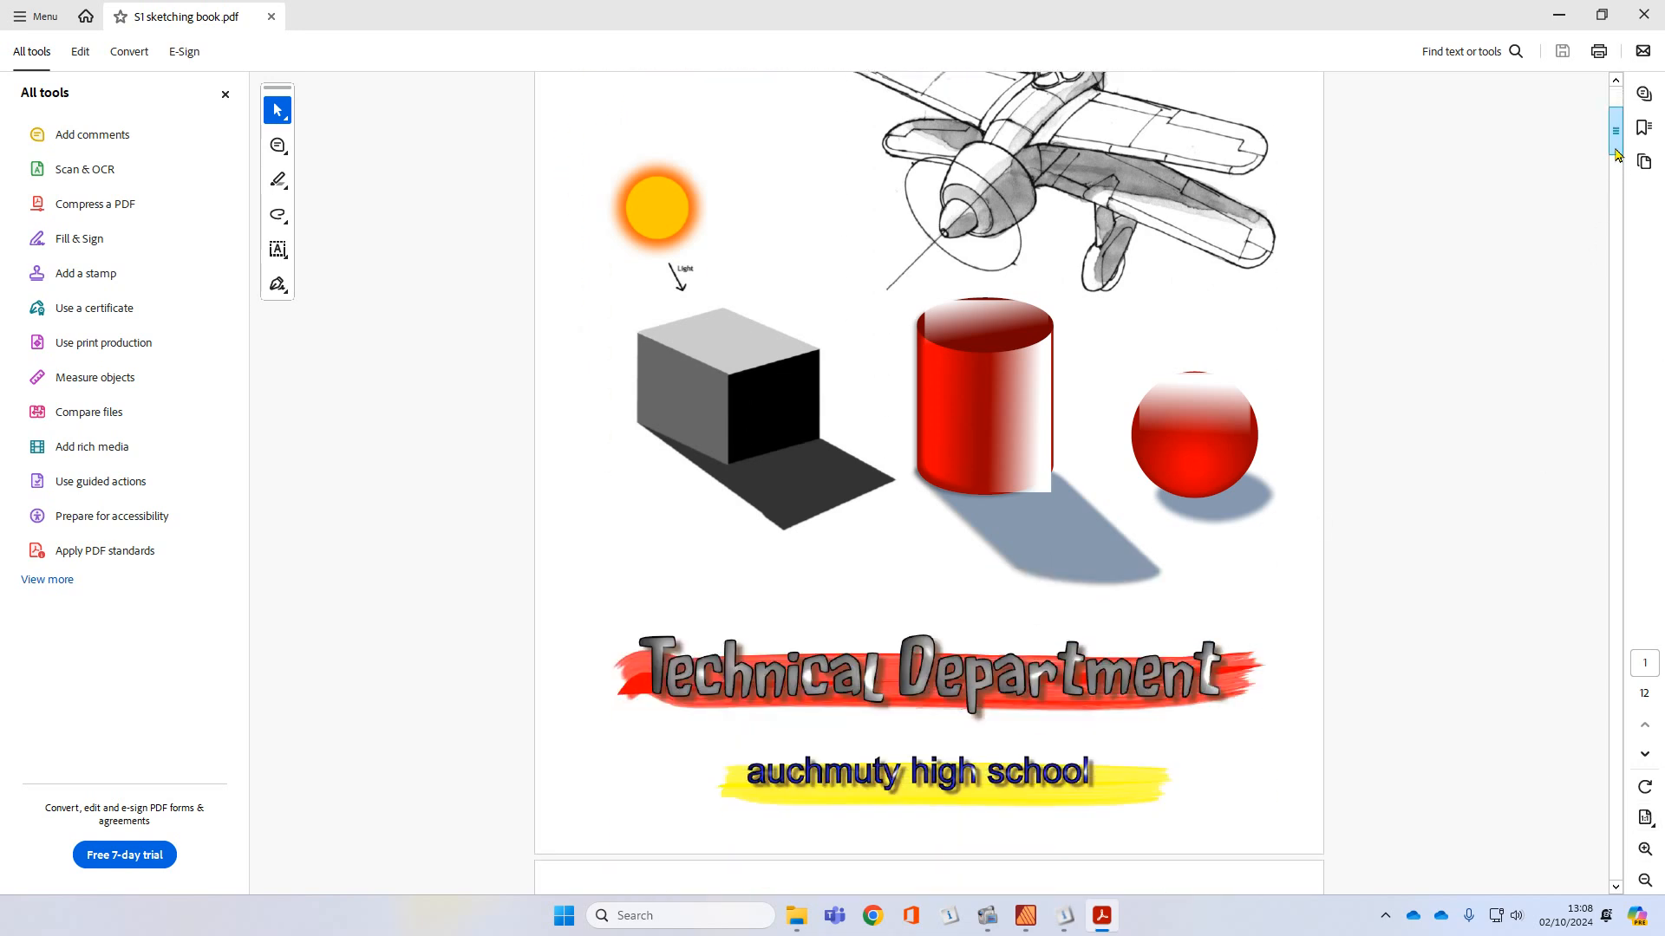
left_click_drag(1616, 143, 1603, 338)
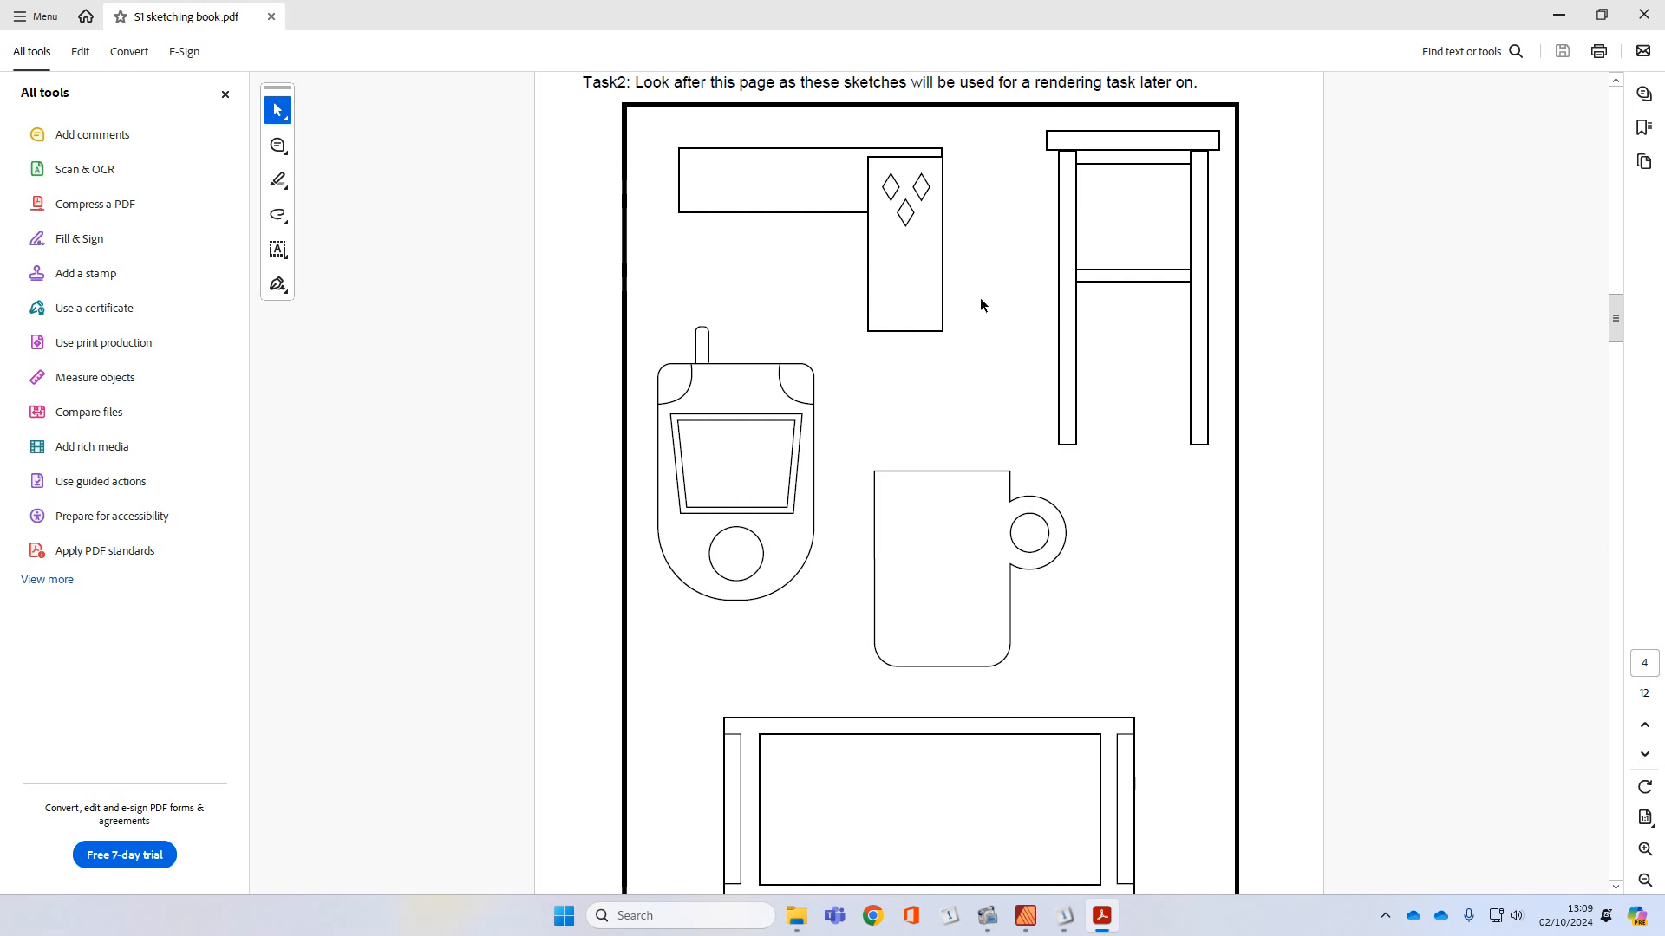
left_click_drag(1611, 332, 1604, 401)
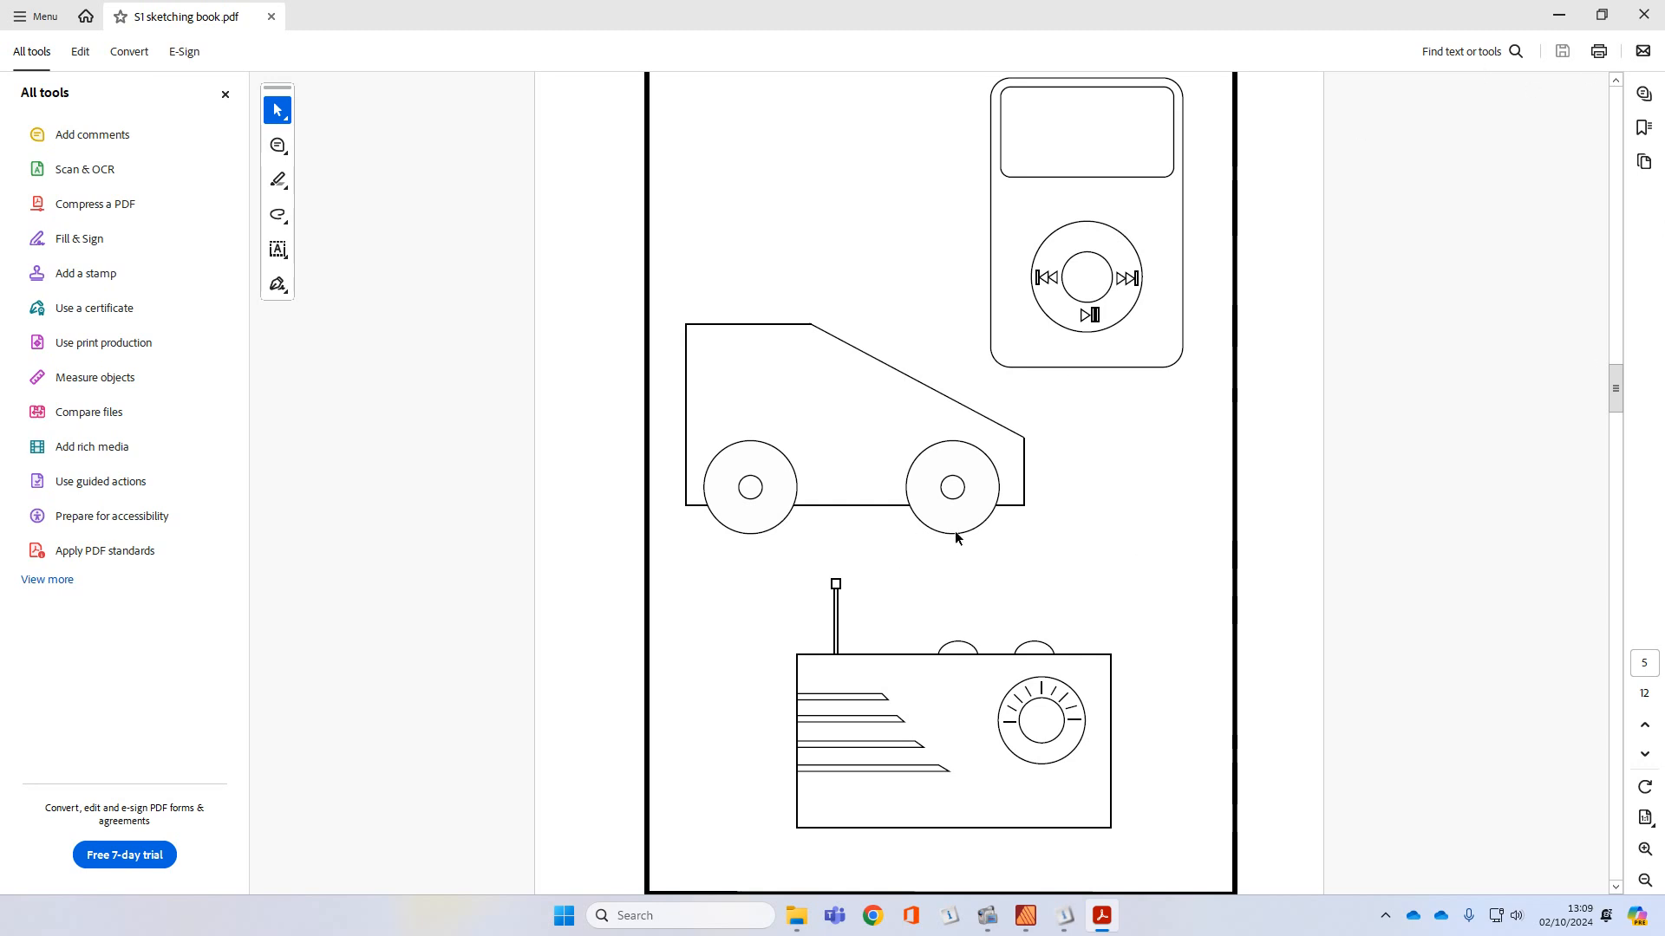
left_click(1558, 15)
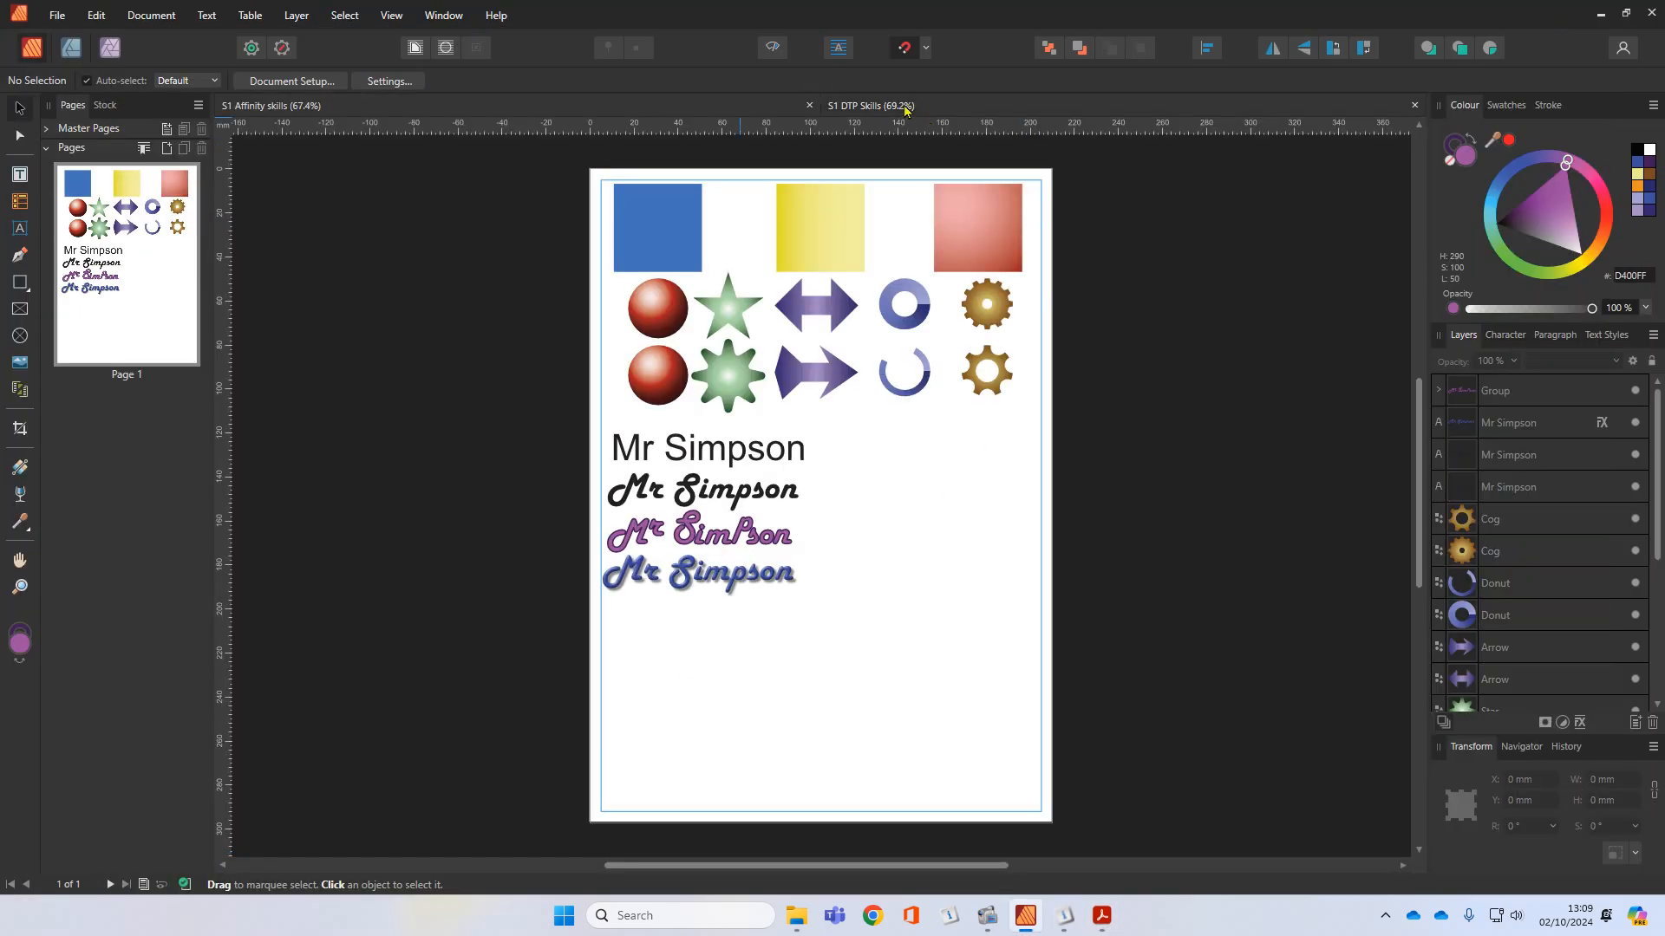
Step: Examine the finished van, radio and hammer illustrations on page 1 of the S1 DTP Skills document in Affinity Publisher
left_click(854, 107)
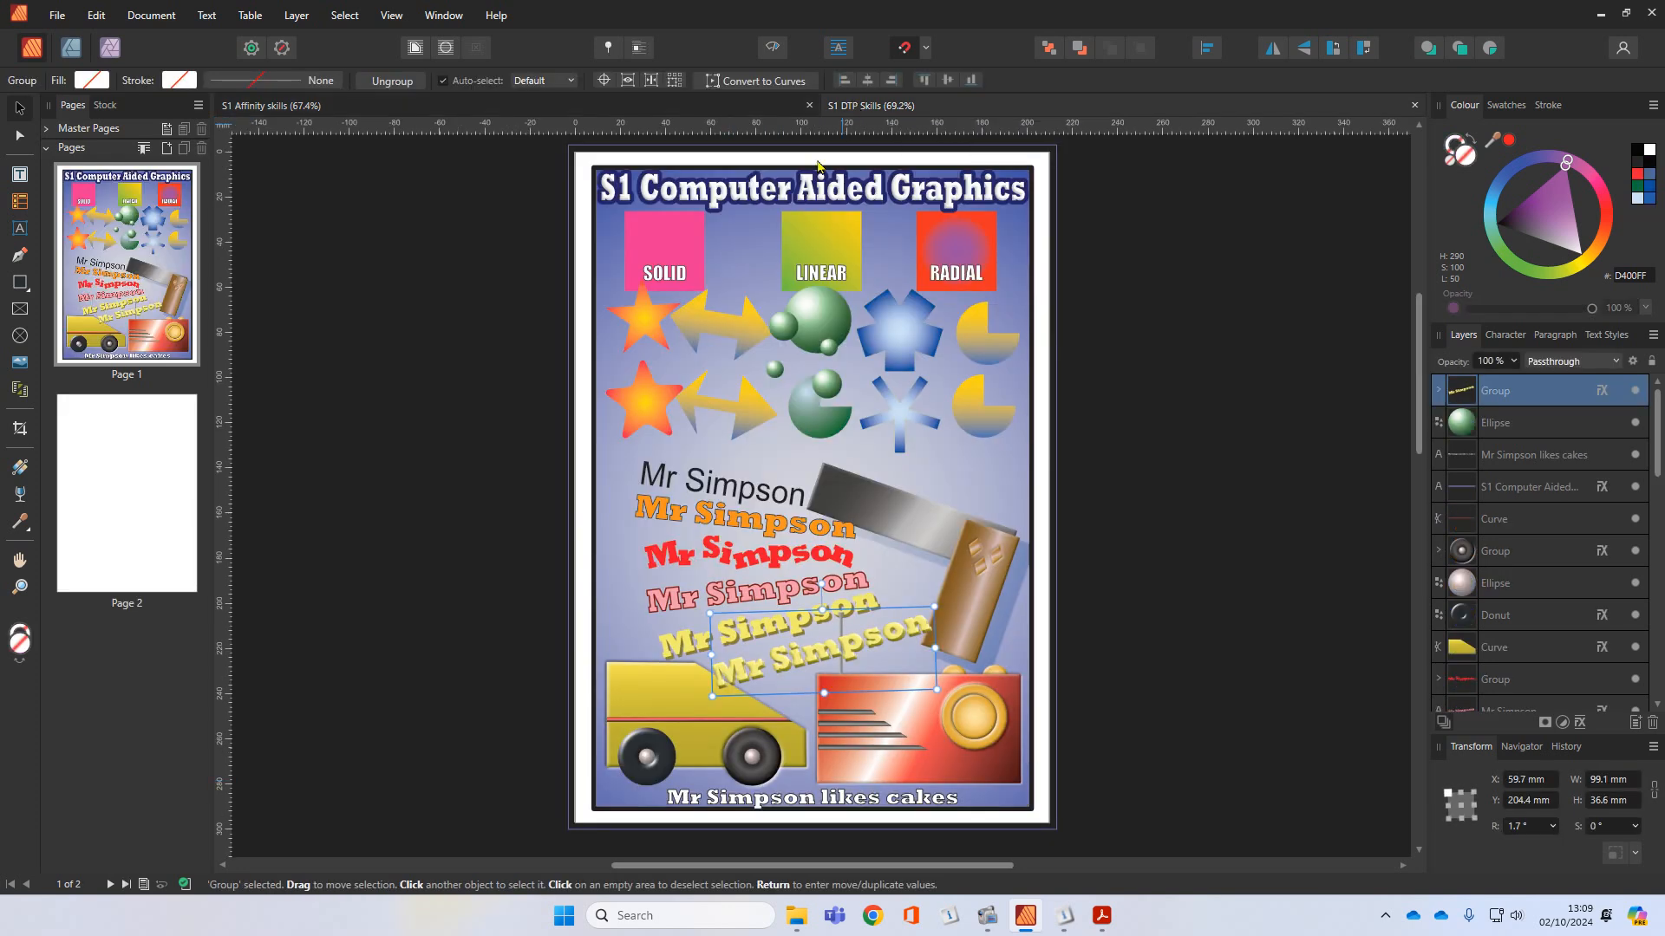
scroll(681, 805, "up", 4, "ctrl")
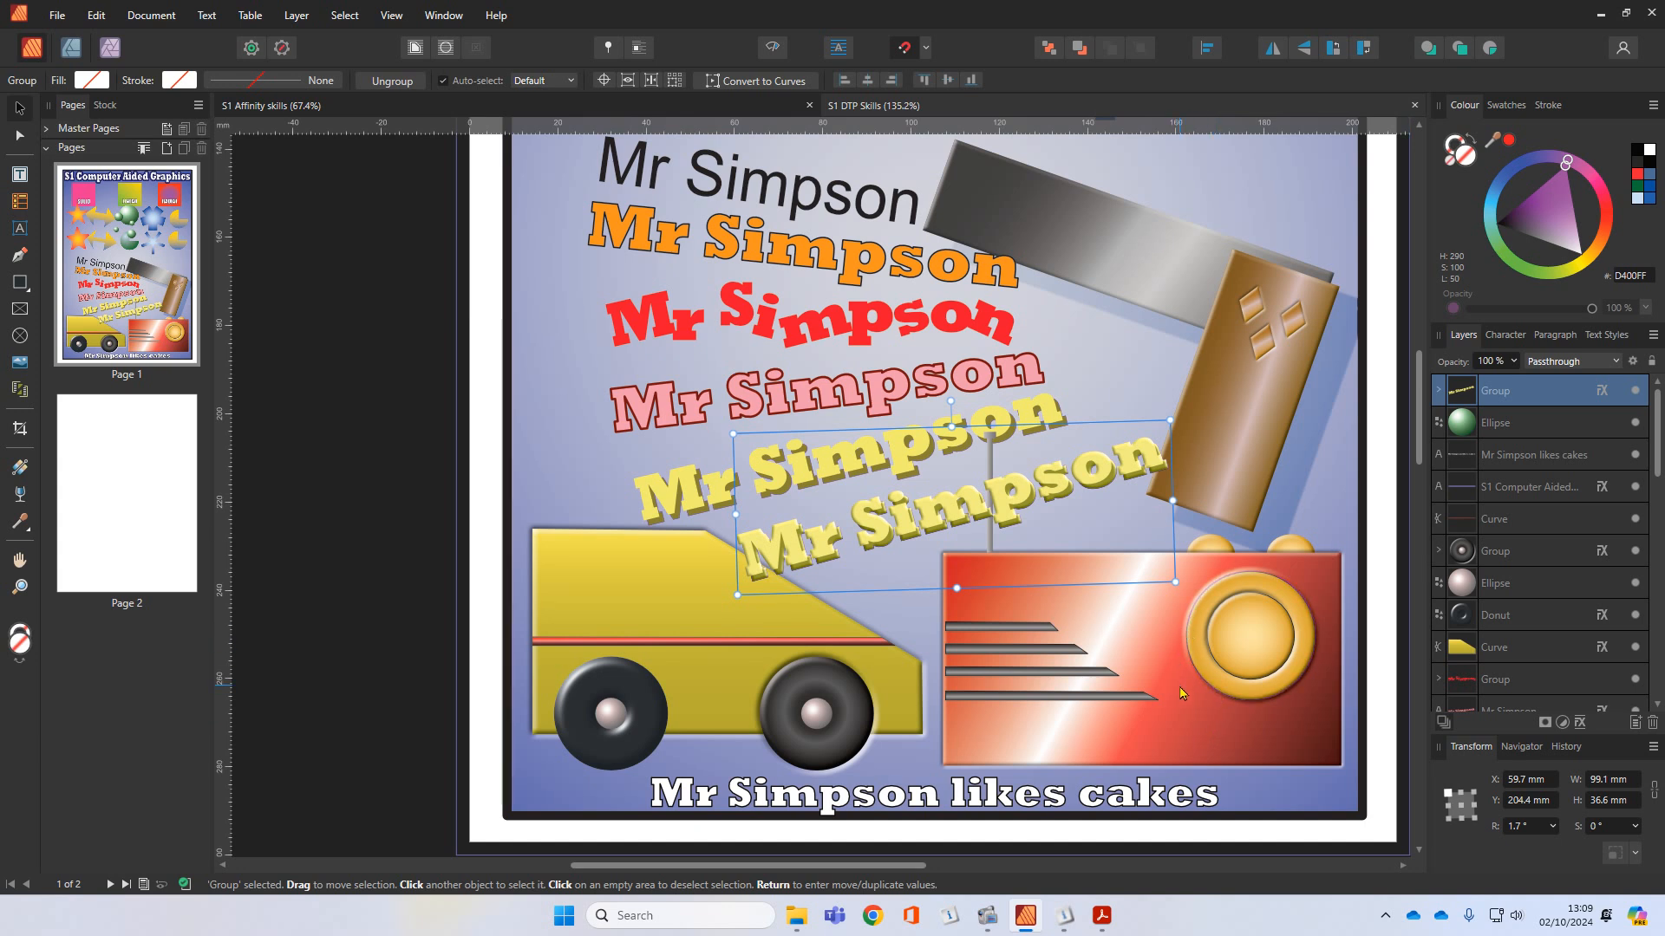
left_click_drag(1181, 694, 1082, 688)
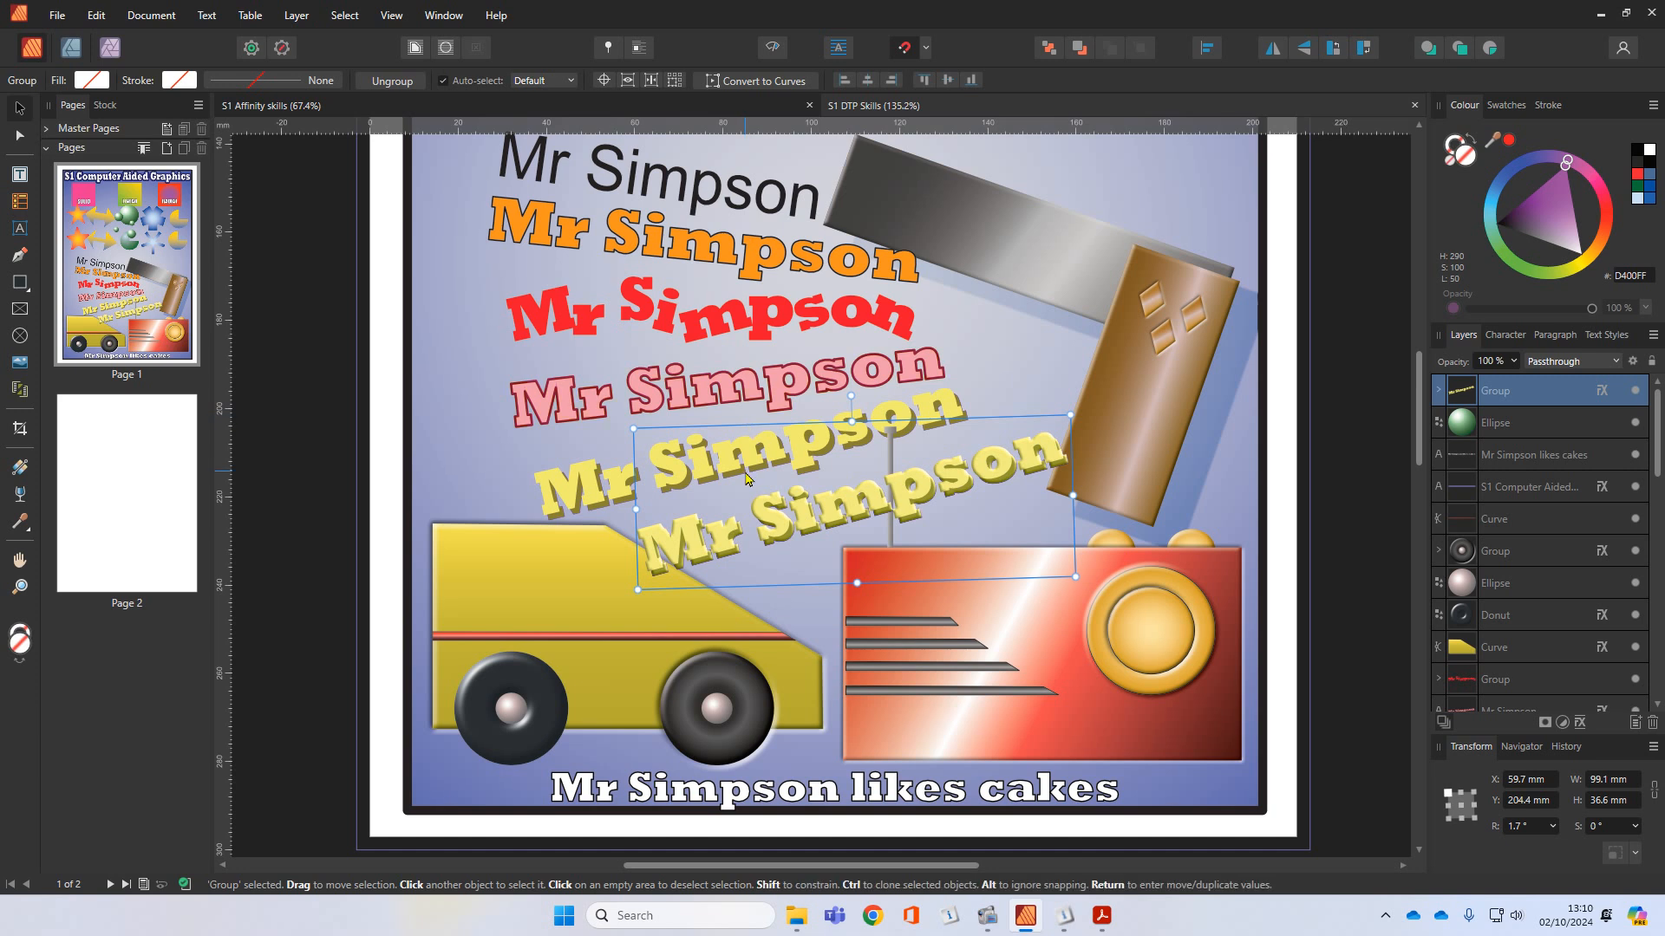
scroll(746, 477, "down", 2)
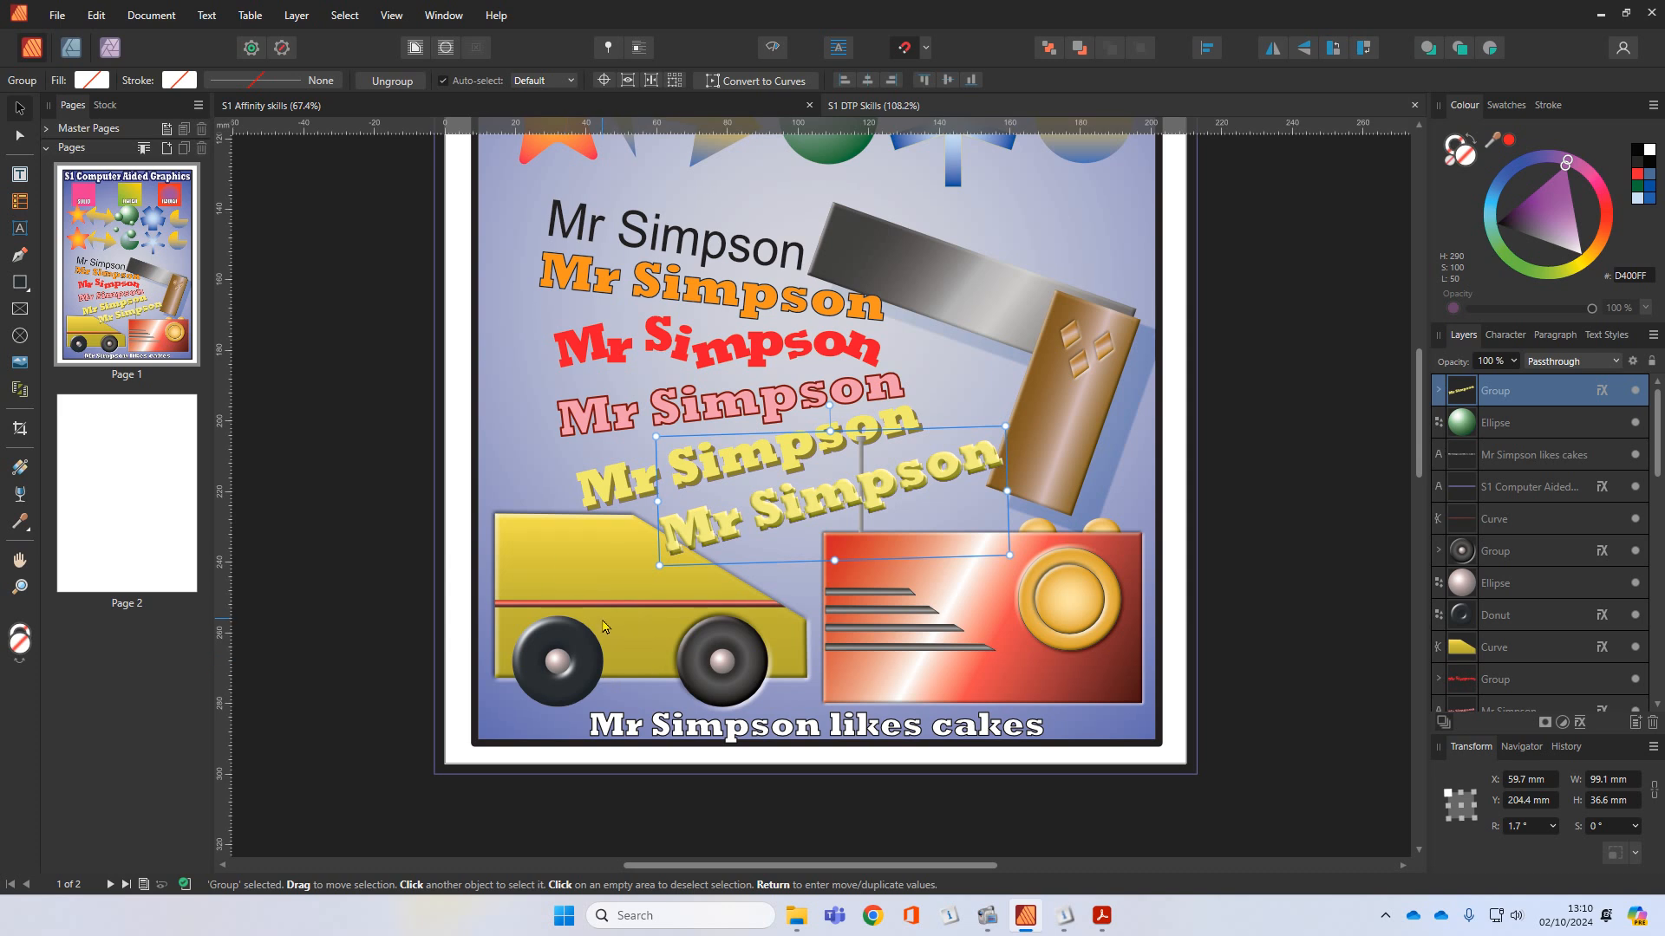
mouse_move(1072, 921)
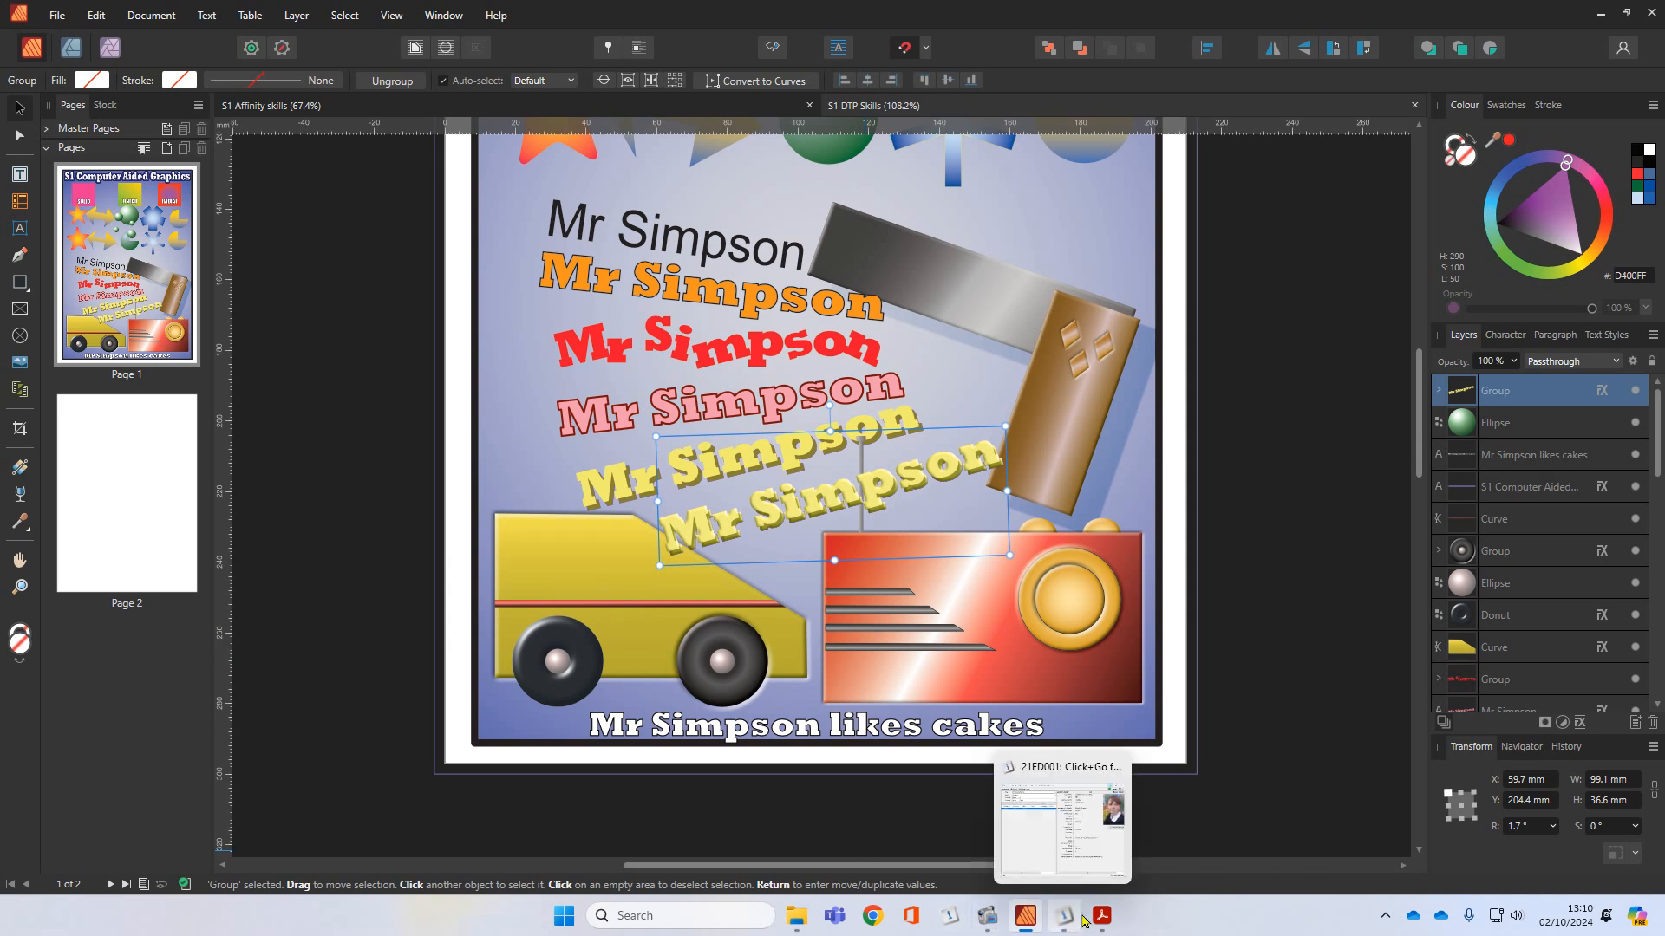
Step: In the S1 Affinity skills document, draw a rectangle about 113 by 63 mm below the text samples
left_click(368, 108)
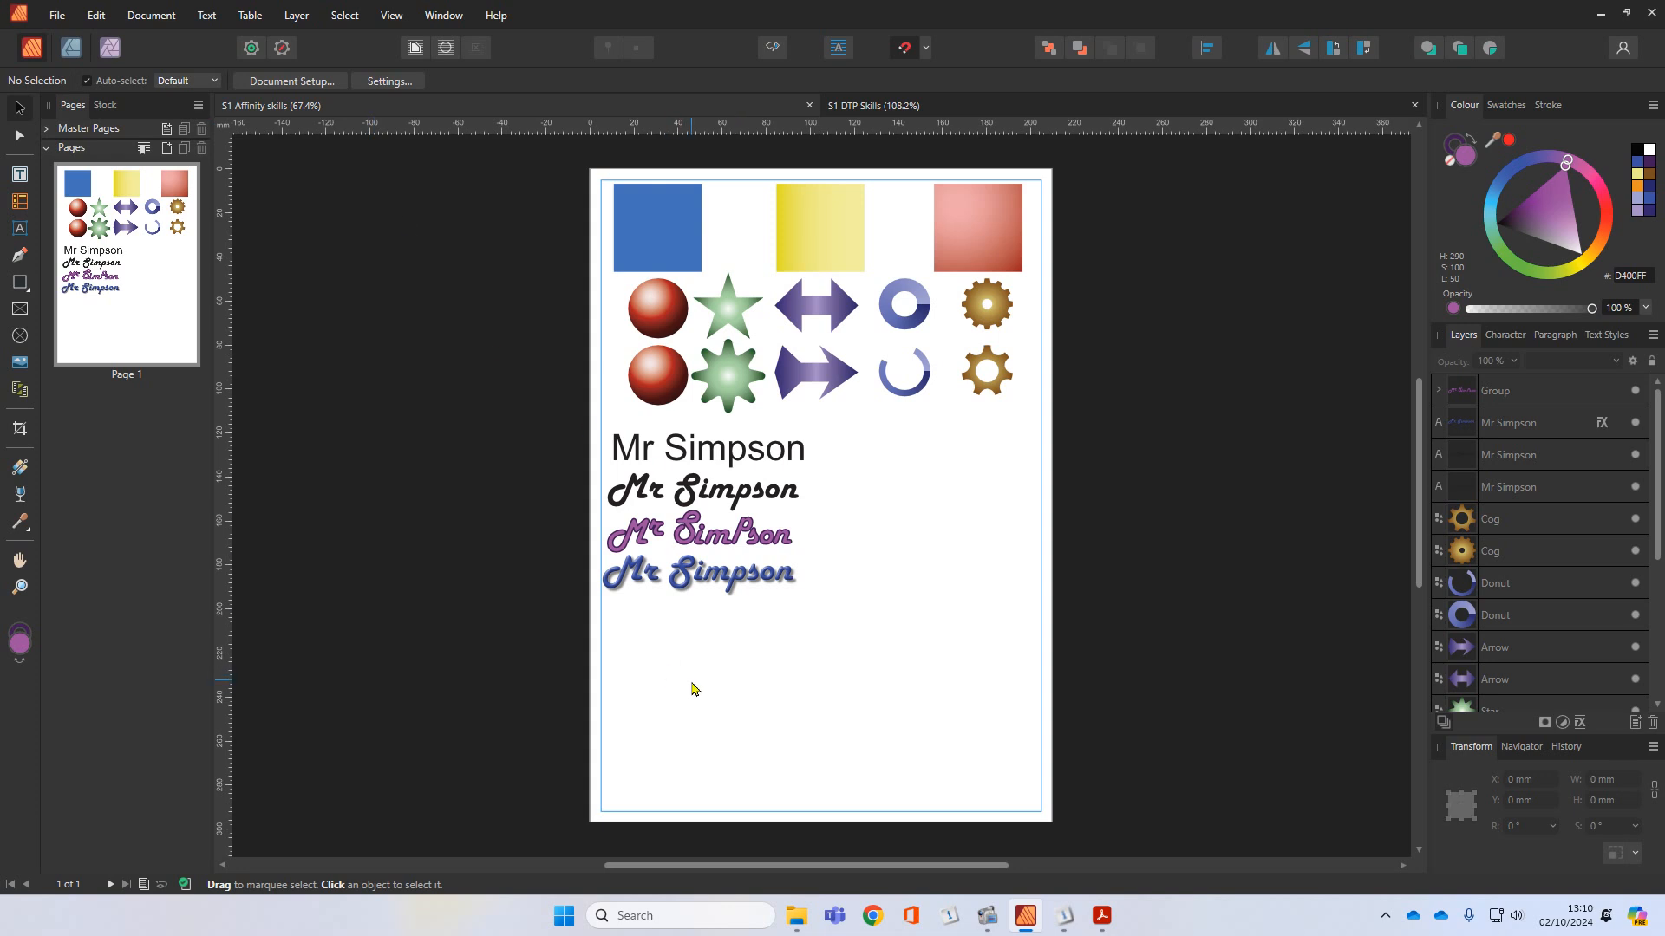
left_click(29, 295)
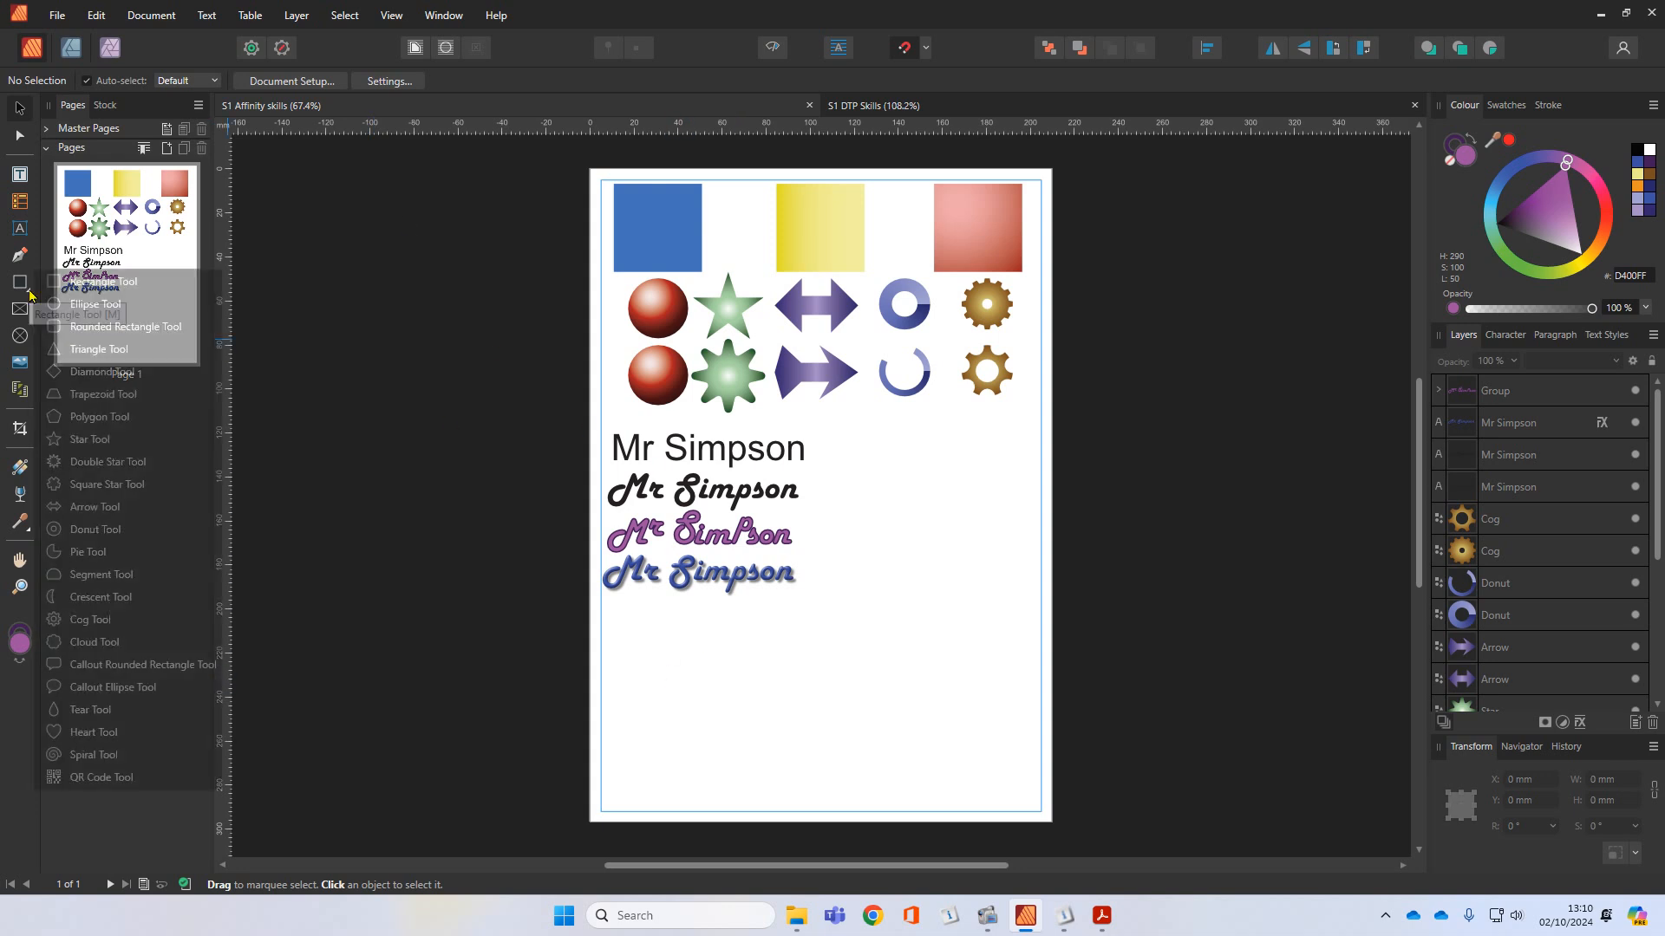
left_click(86, 279)
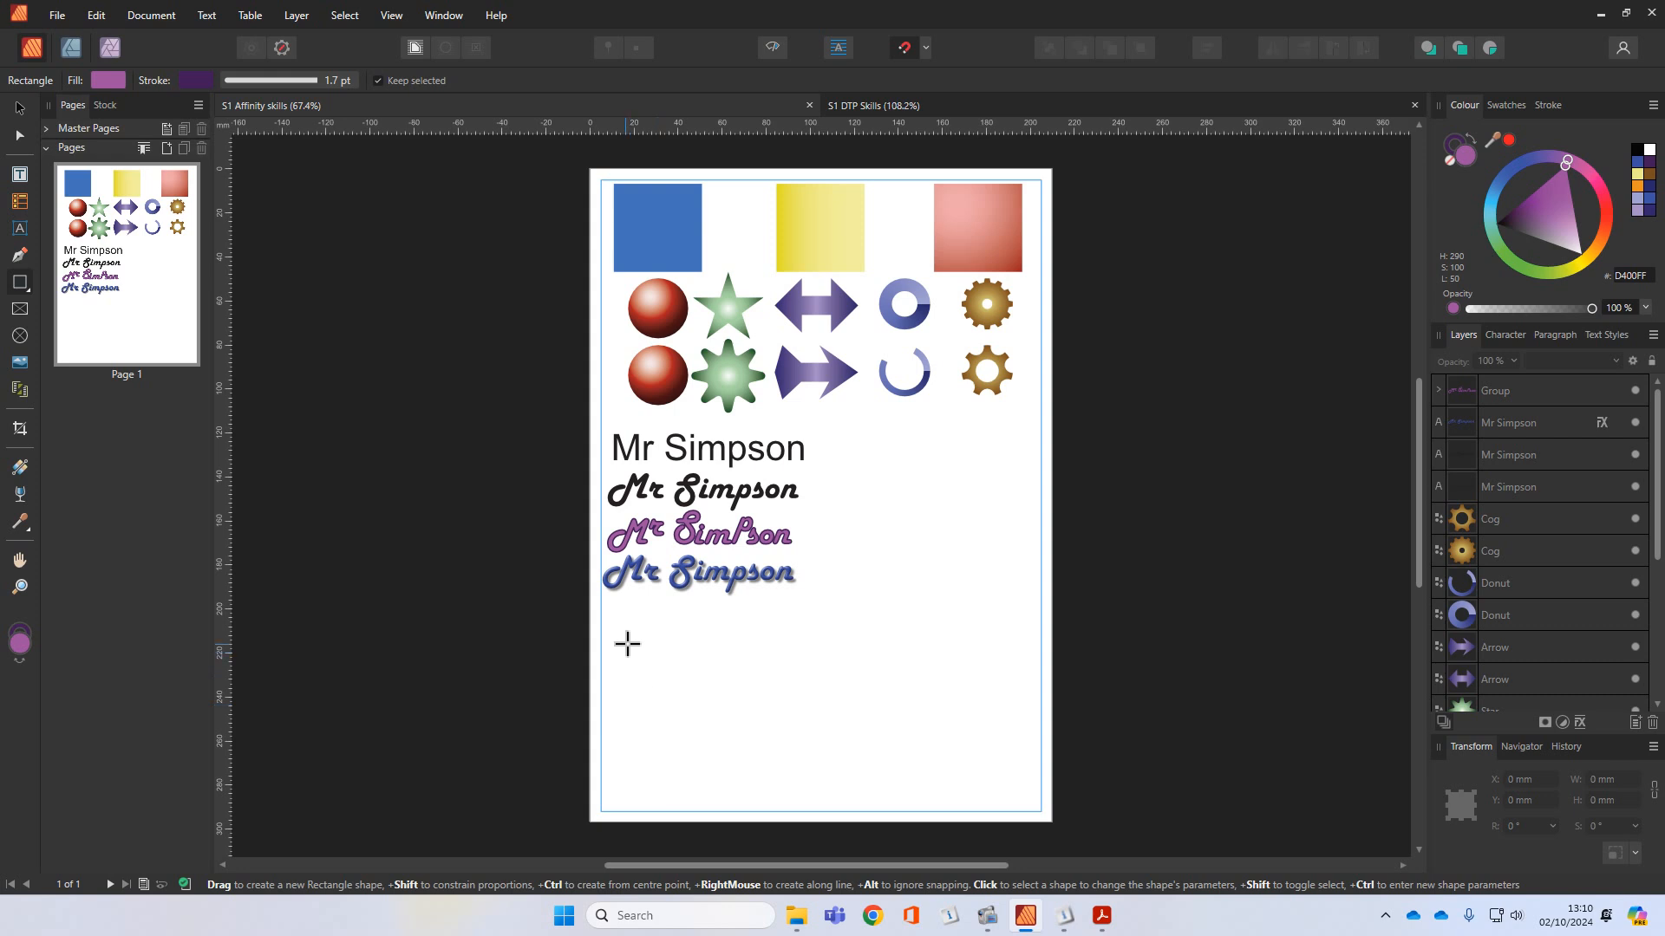
left_click_drag(617, 646, 873, 791)
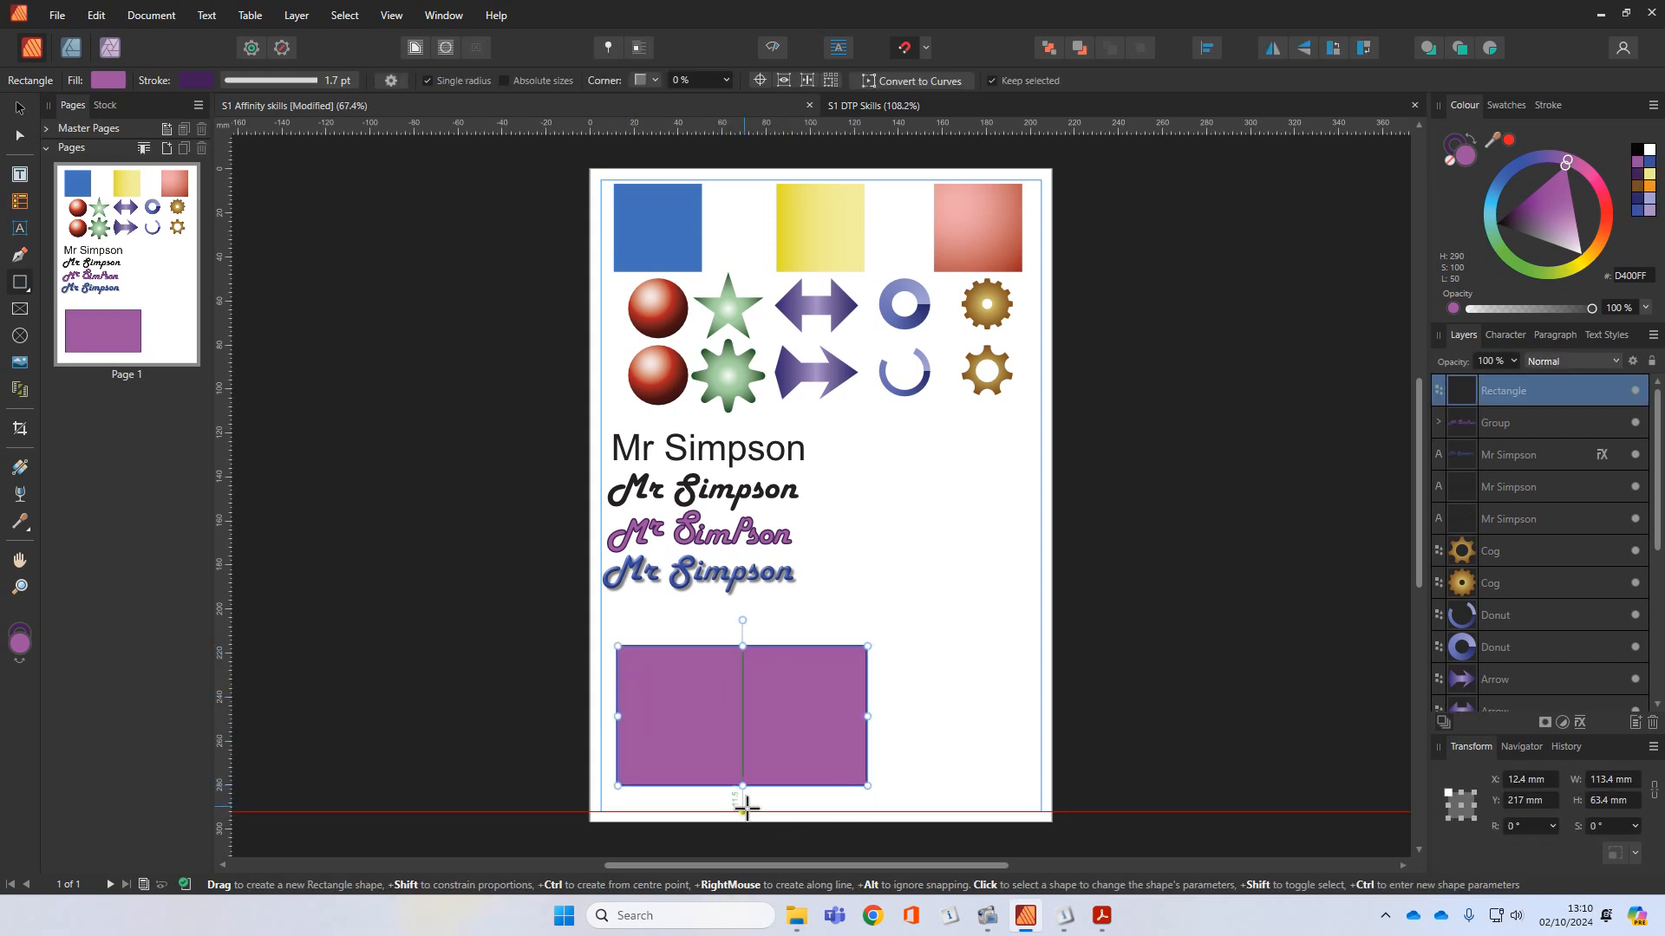
scroll(732, 784, "up", 5)
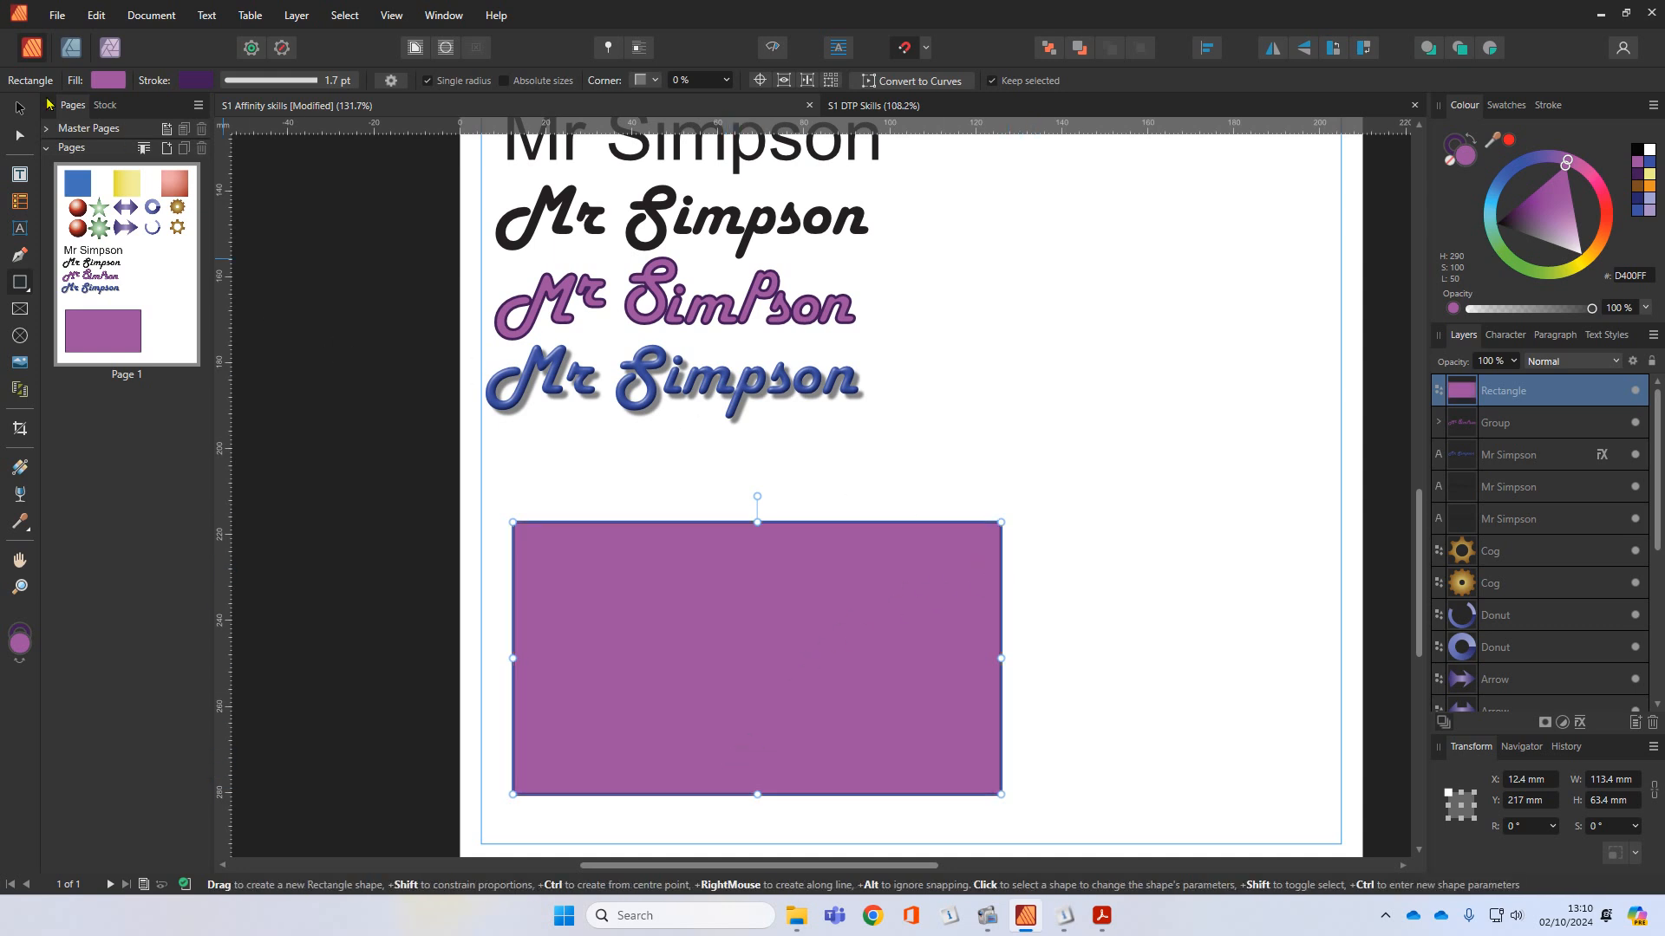
left_click(17, 109)
left_click(482, 444)
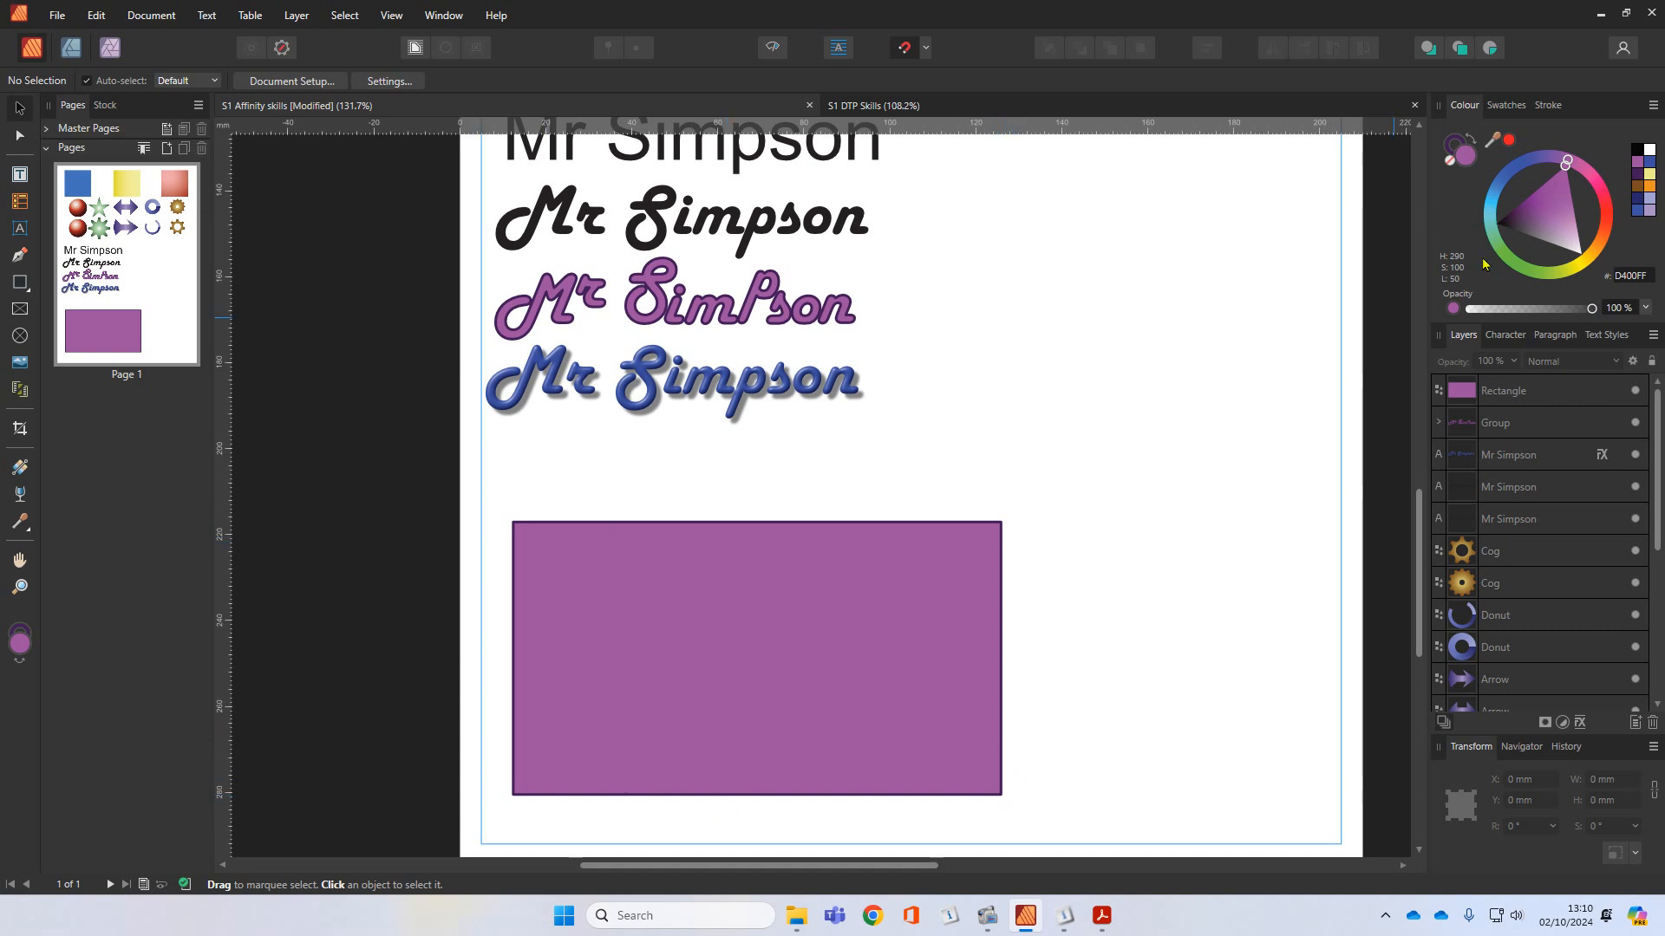
Step: Remove the purple rectangle's outline with a 0 pt width and no stroke colour, and nudge it to about X 13.6, Y 216 mm
left_click(810, 691)
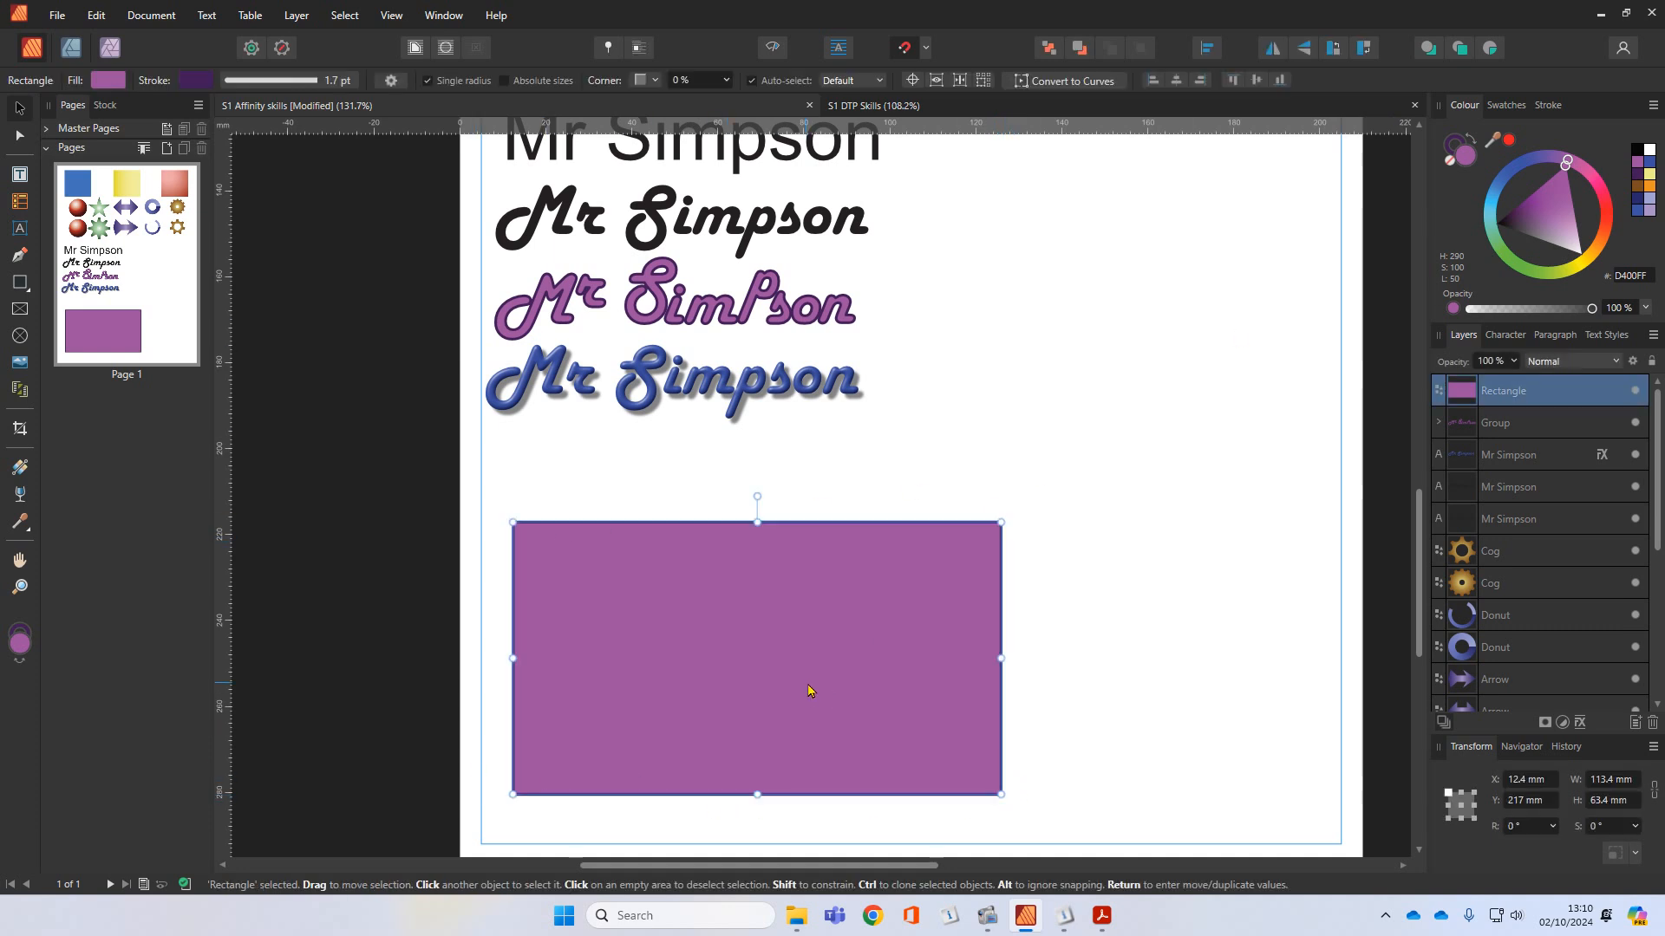
left_click(1548, 105)
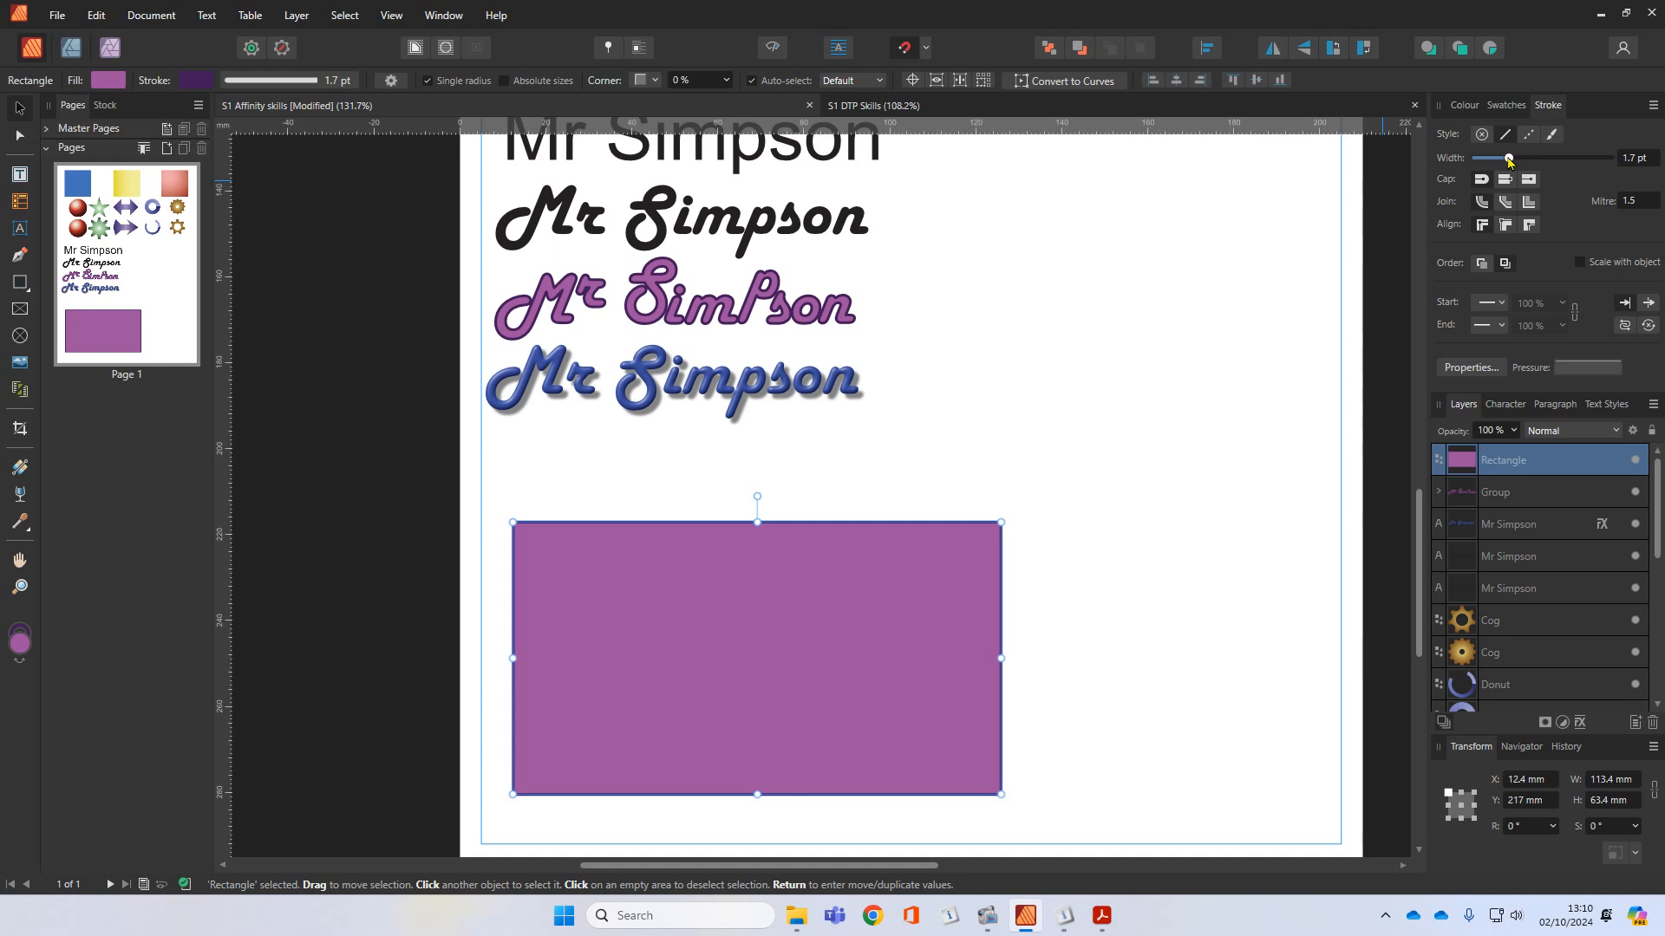
left_click_drag(1508, 161, 1422, 165)
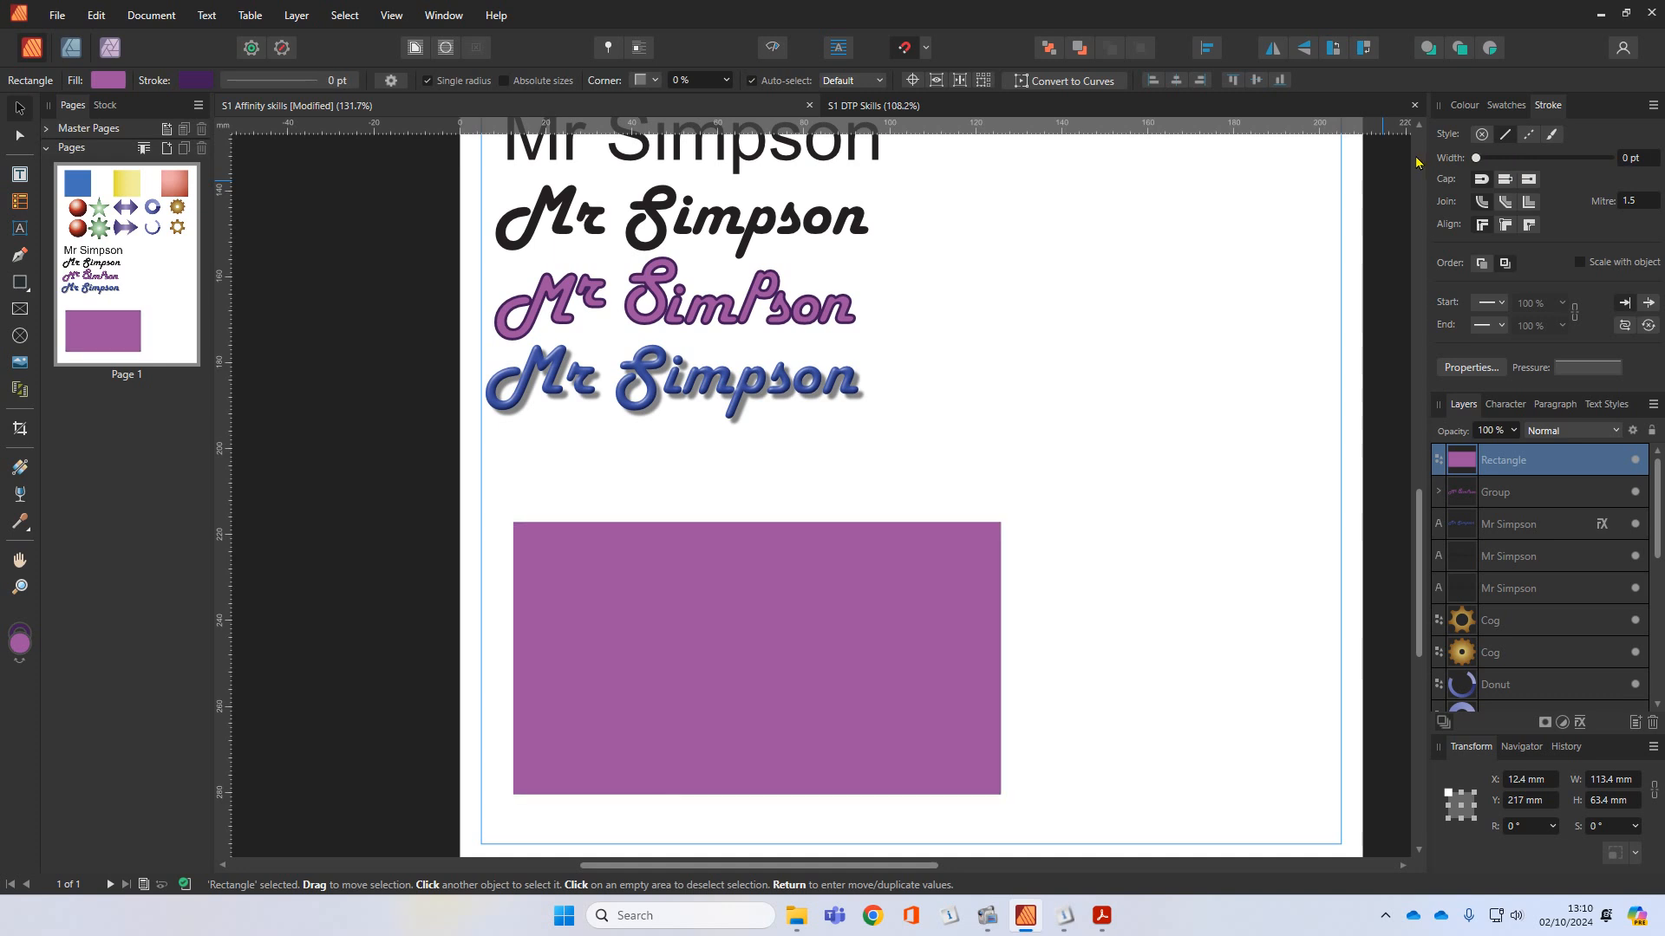
left_click(1460, 107)
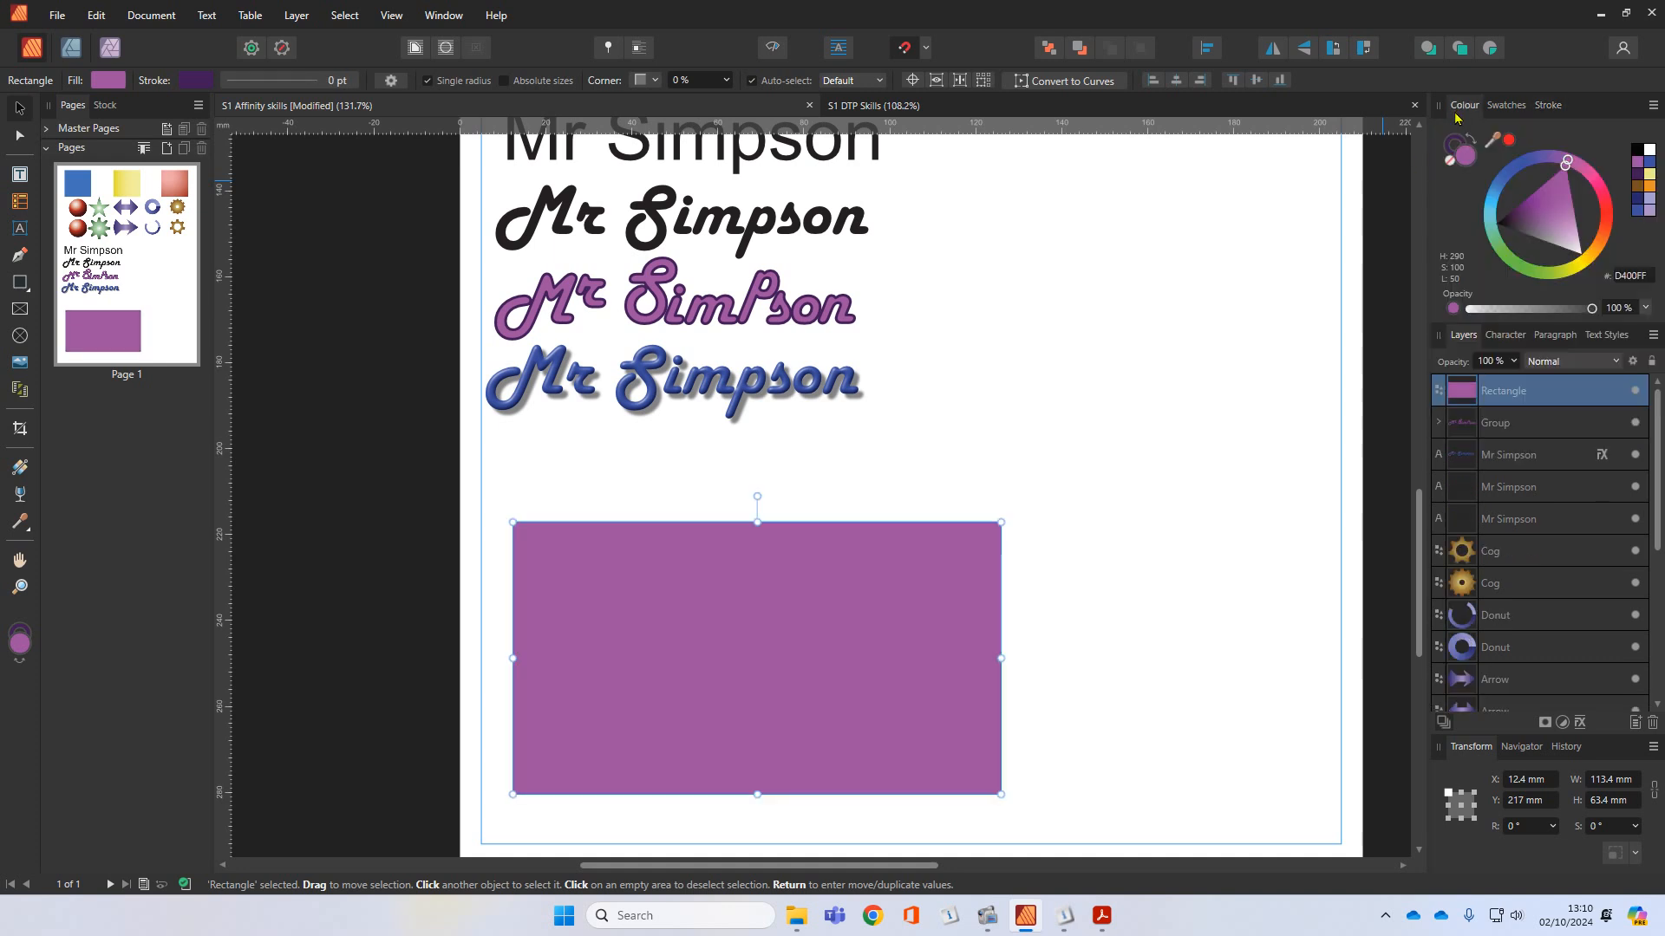
left_click(1461, 157)
left_click(1450, 160)
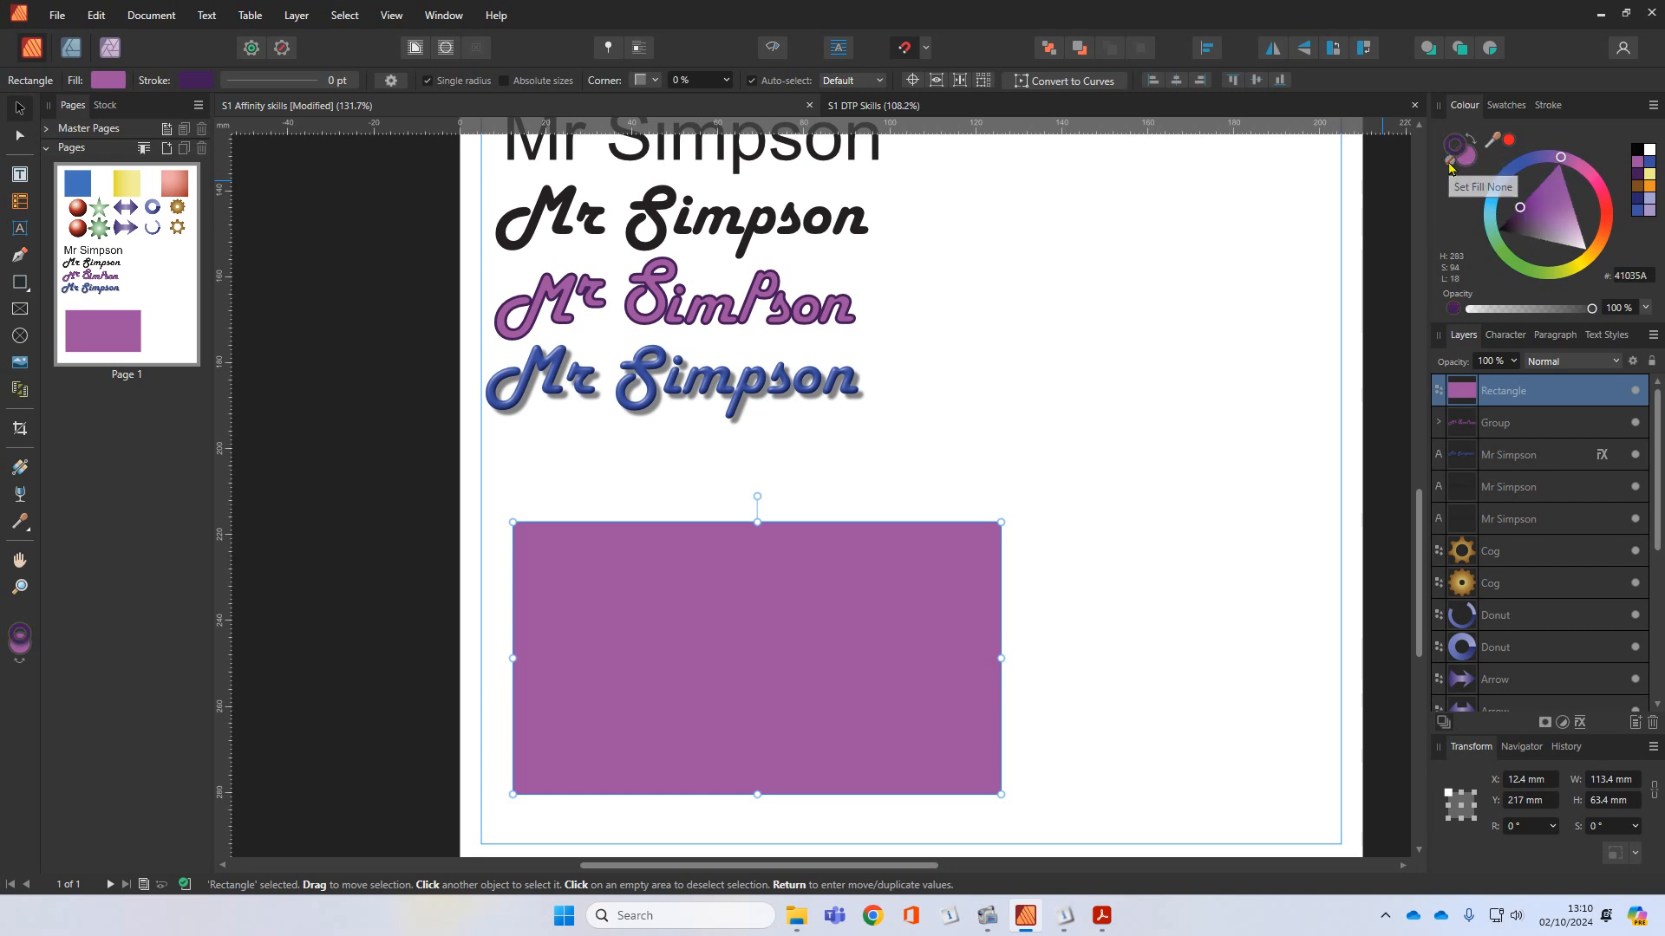
left_click(1450, 164)
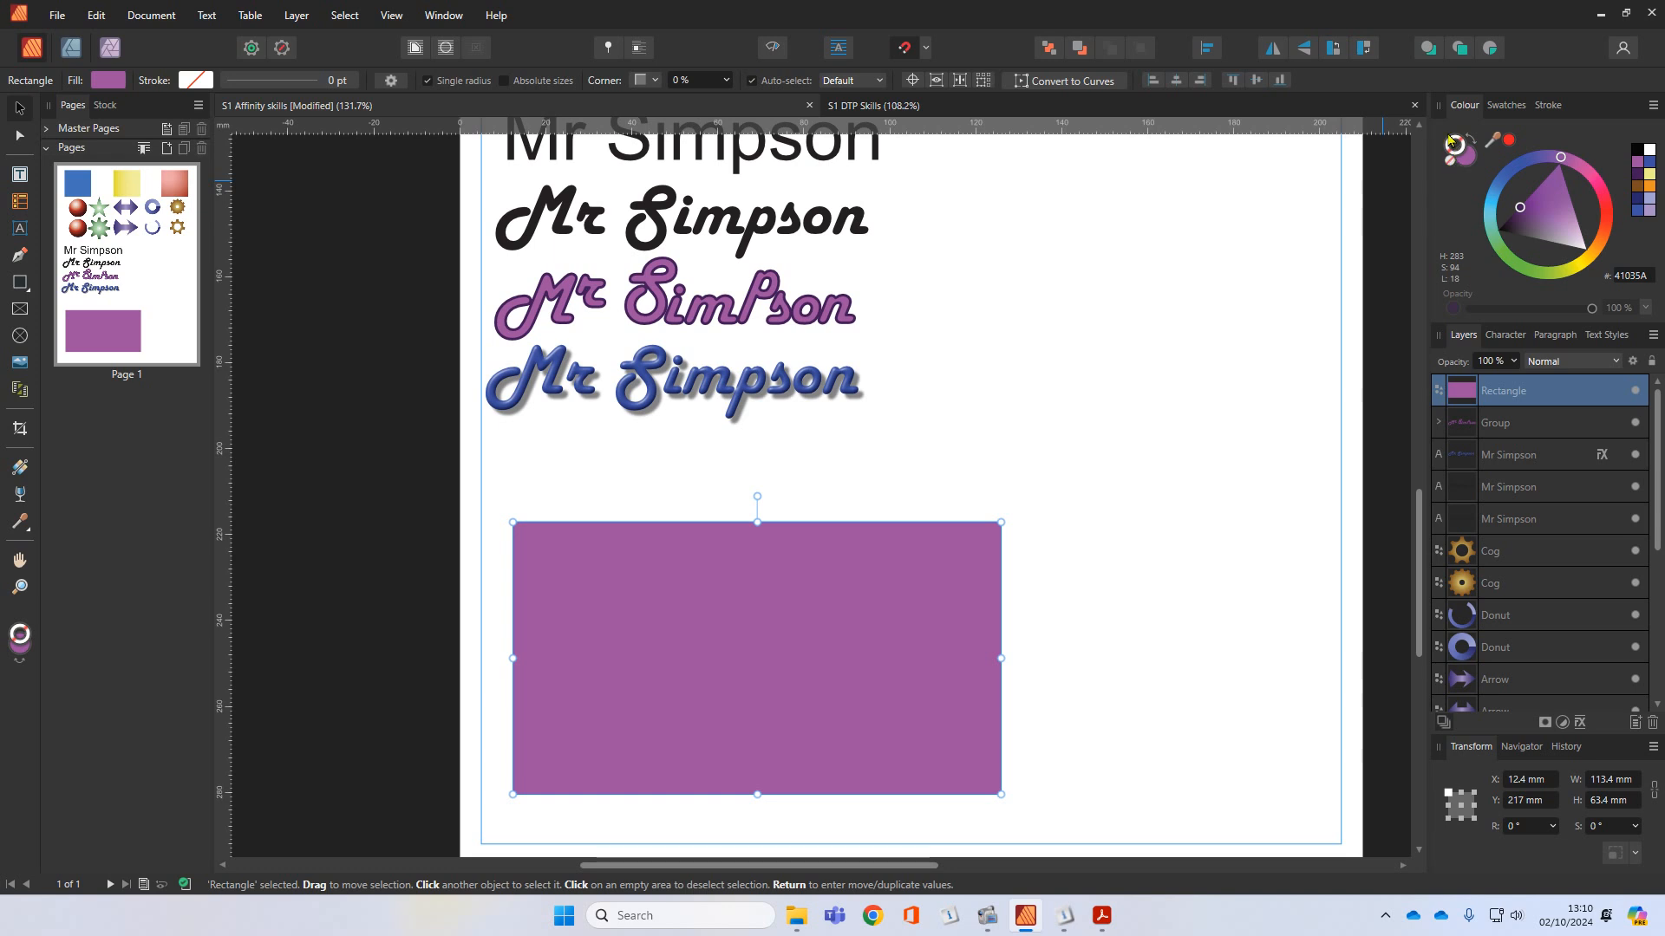
mouse_move(711, 704)
left_mouse_down()
mouse_move(739, 695)
mouse_move(716, 697)
left_mouse_up()
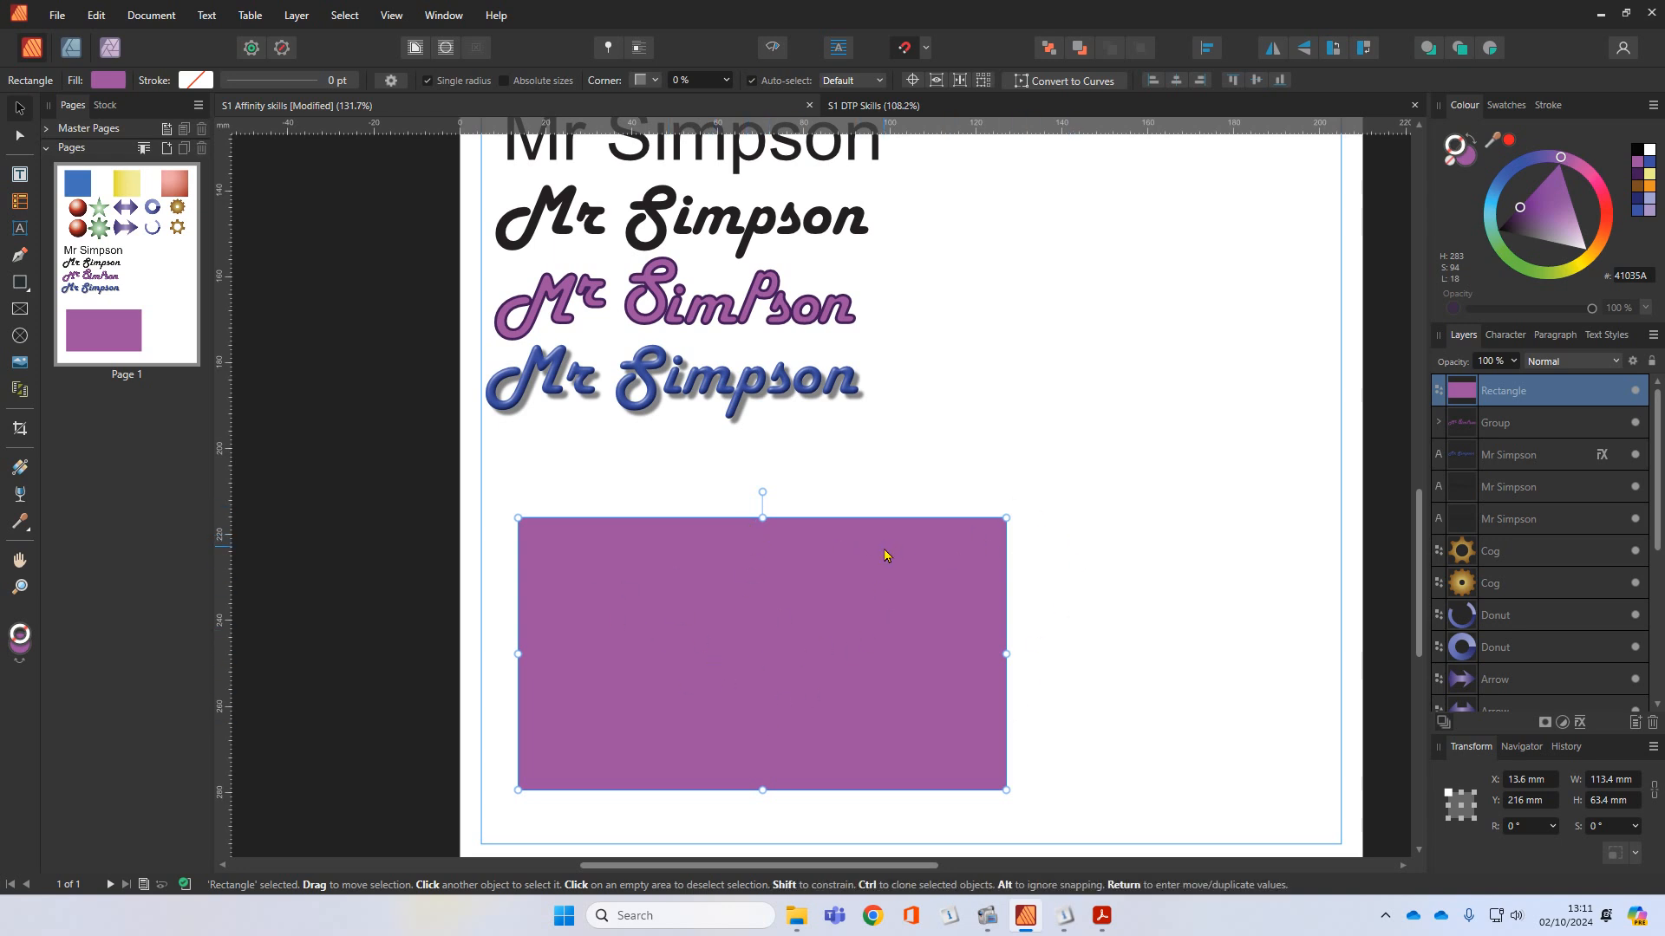
Step: Convert the purple rectangle to curves with the Node tool active so its corners can be edited
left_click(19, 137)
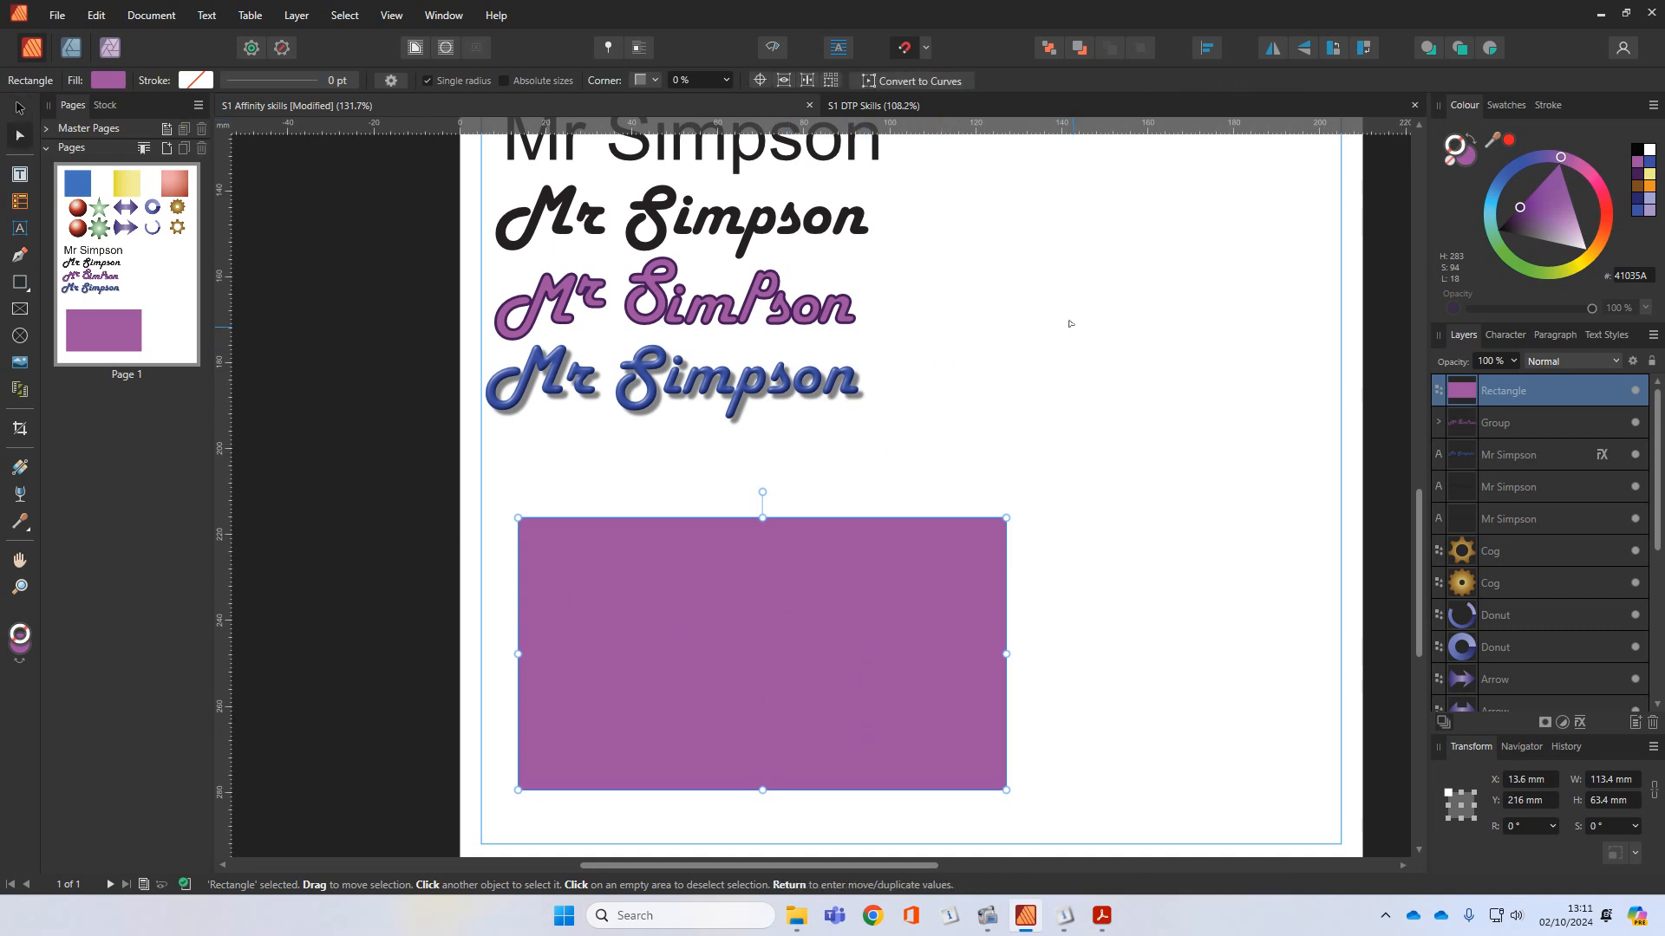
left_click_drag(1070, 320, 988, 664)
scroll(849, 343, "up", 1)
left_click(863, 351)
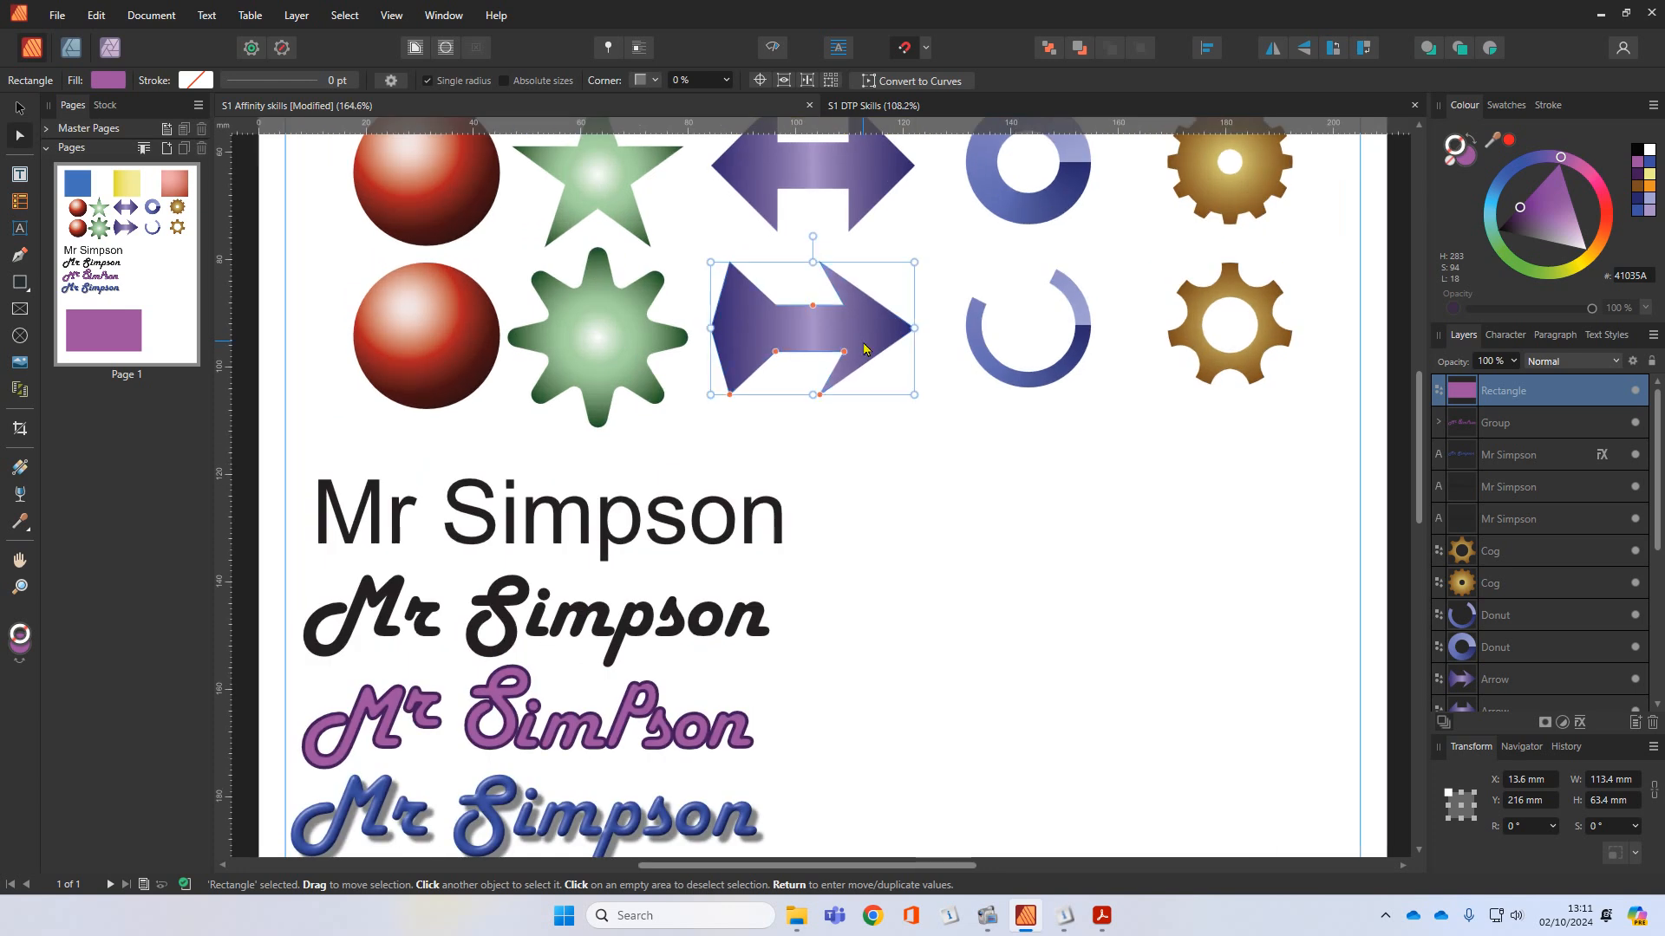
left_click_drag(969, 533, 1077, 82)
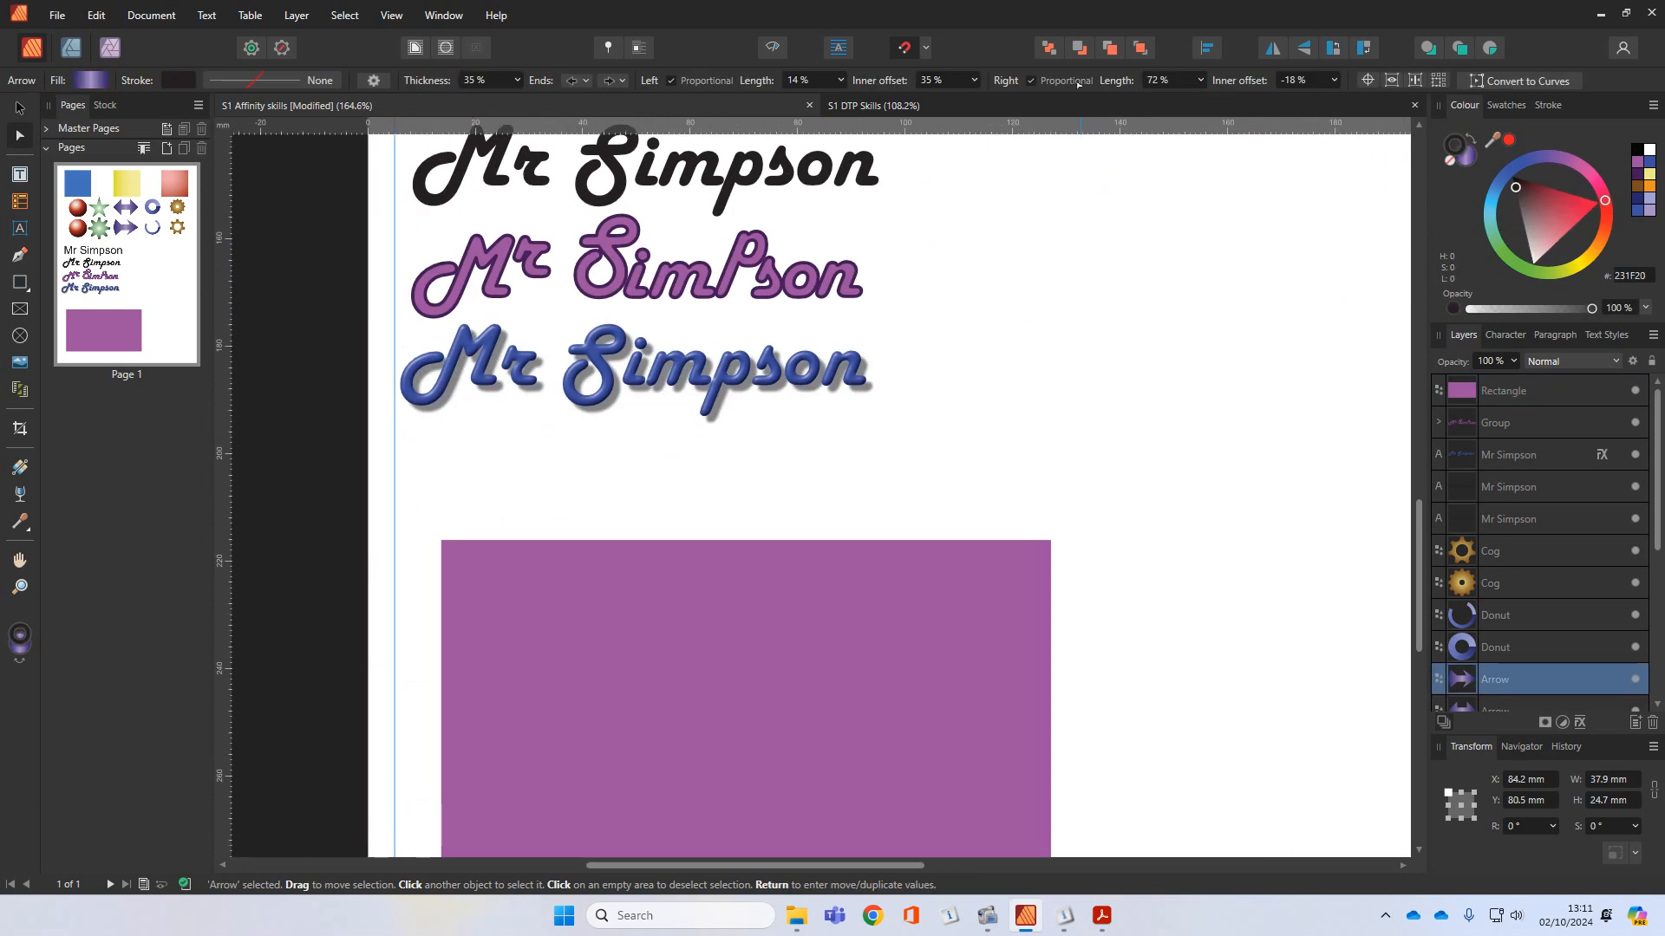
scroll(864, 535, "down", 3)
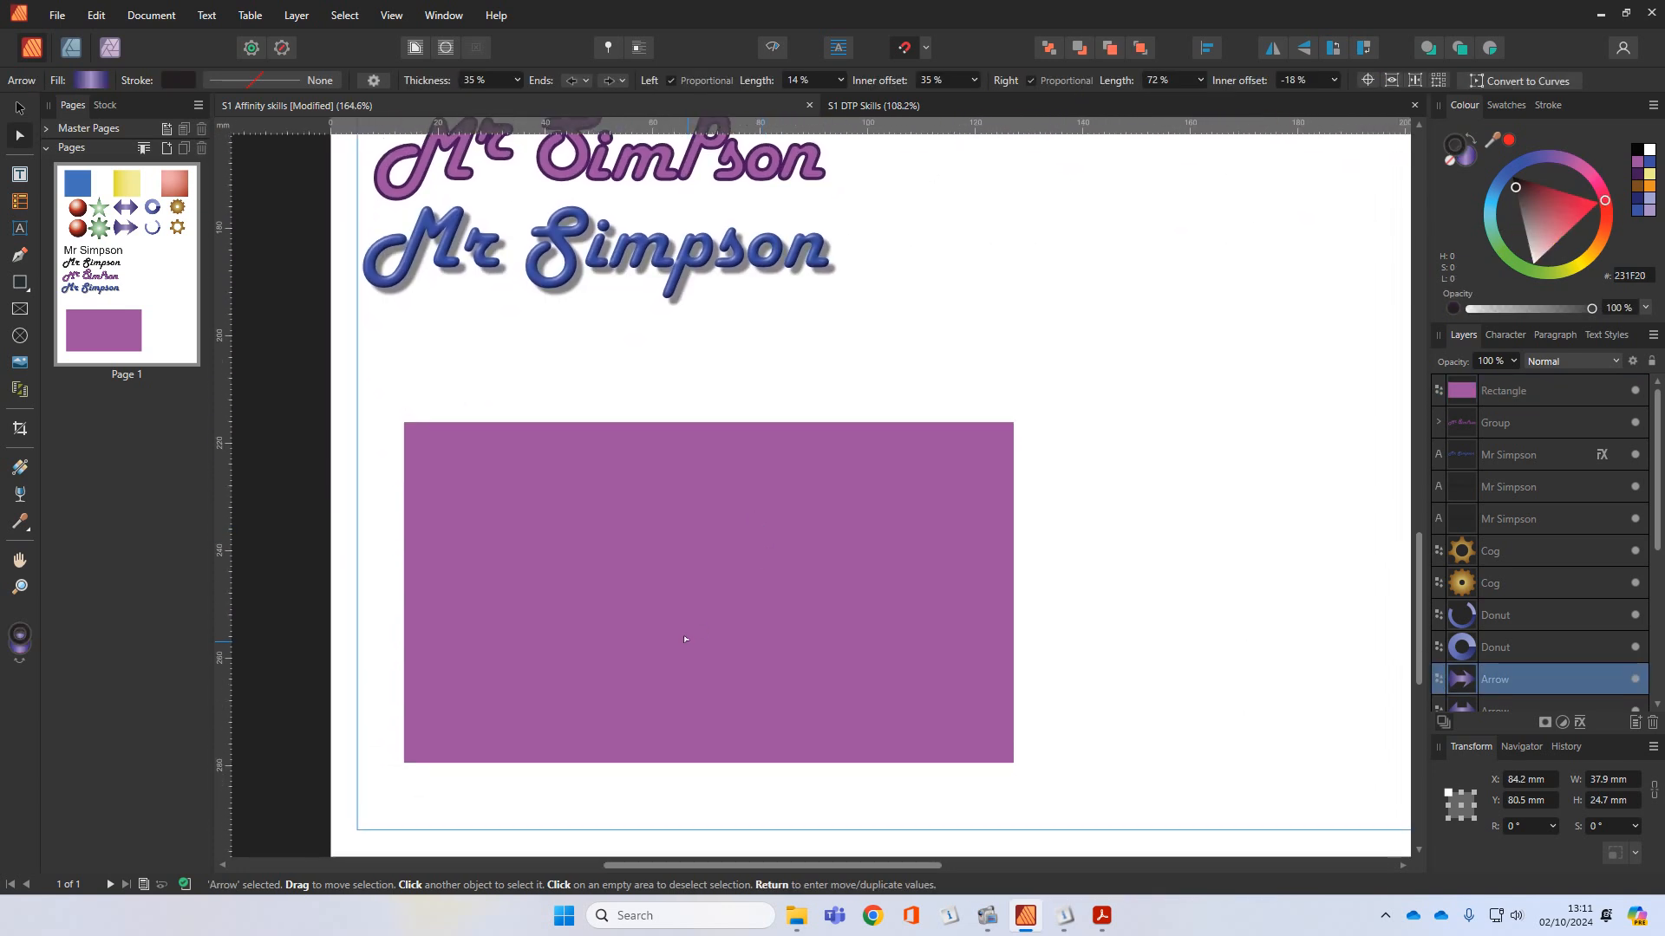
left_click(691, 648)
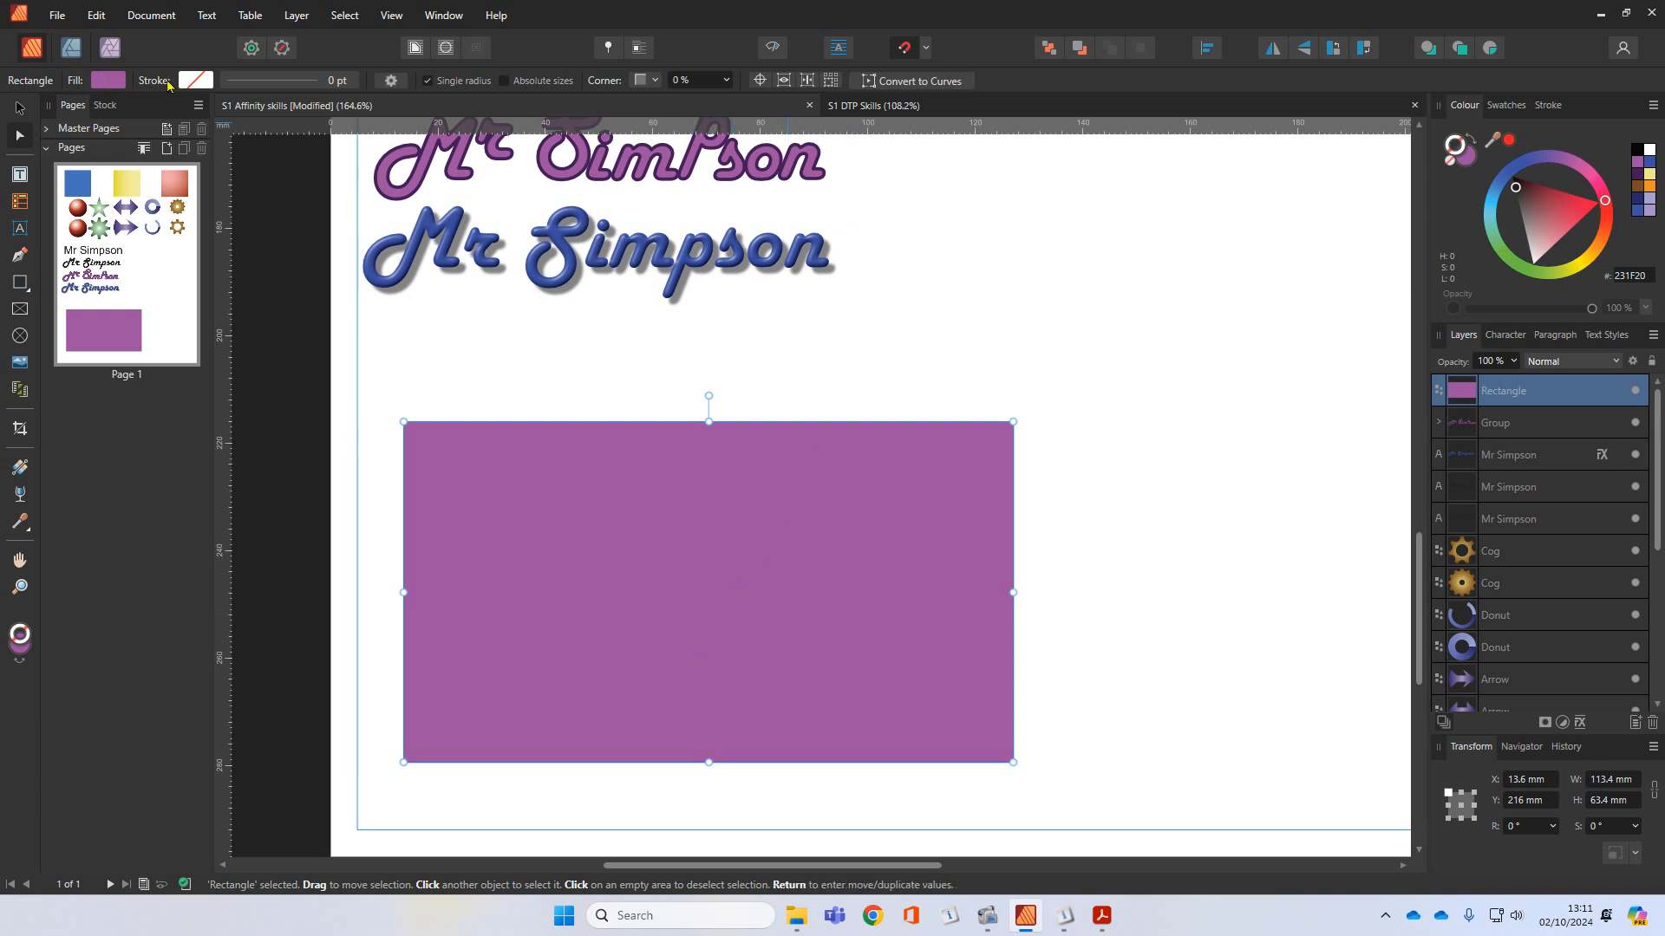
left_click(914, 83)
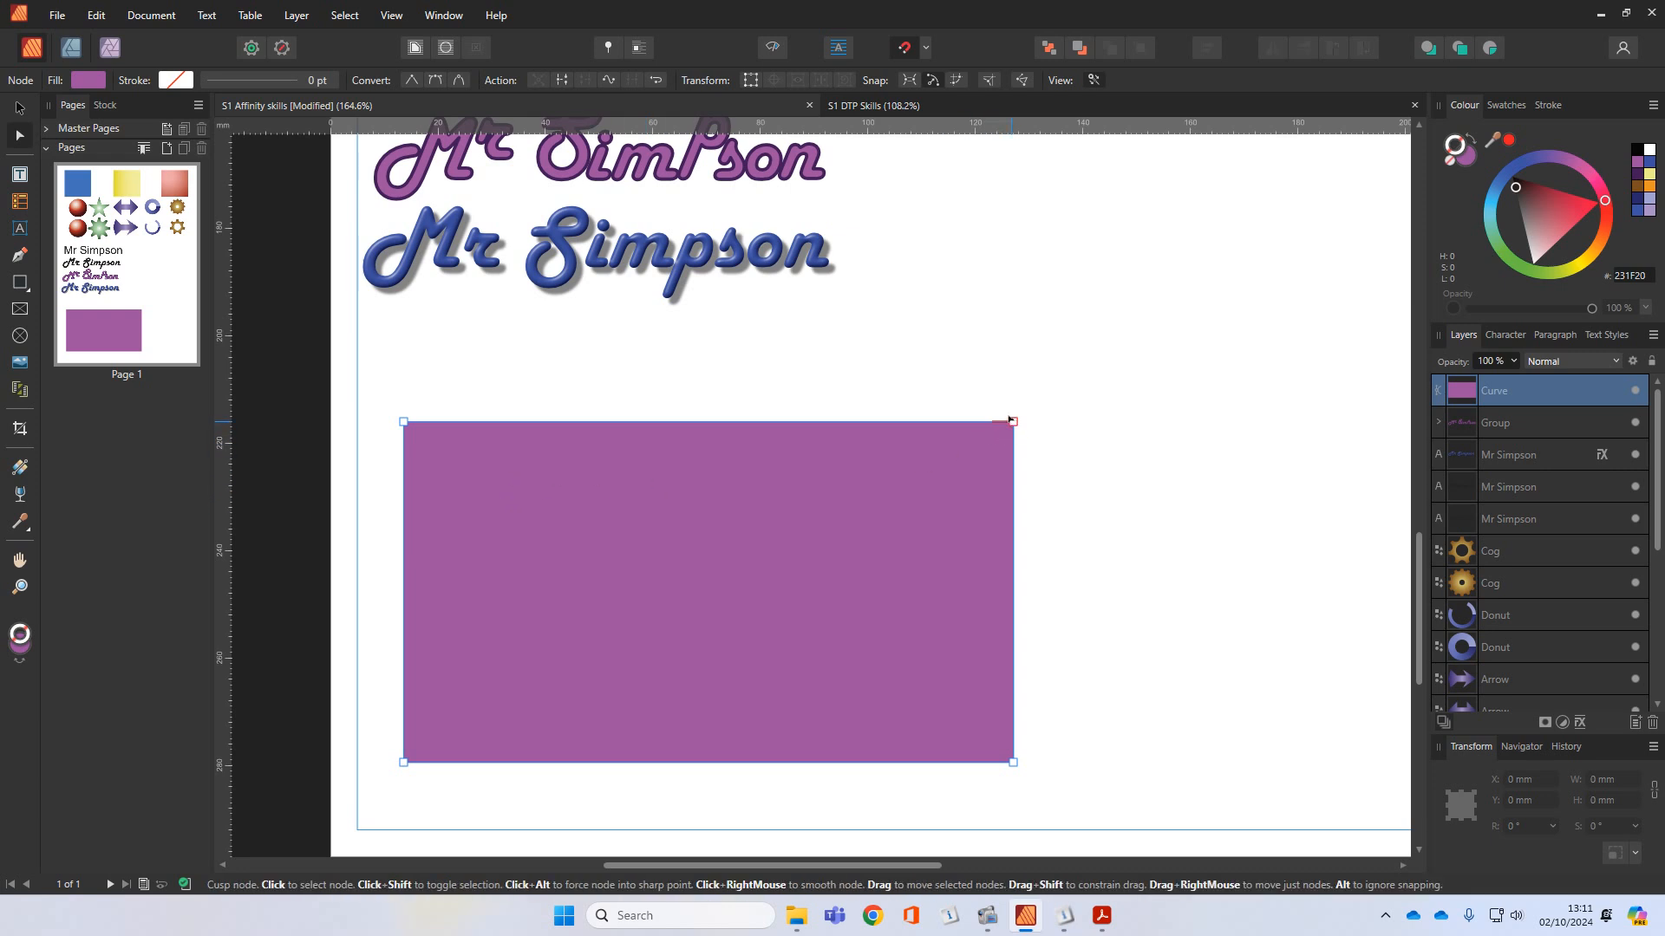
Step: Reshape it into a van body: move the upper-right node to about X 57 mm, and add a sloping-edge node moved to about X 127 mm
left_click_drag(1012, 421, 634, 424)
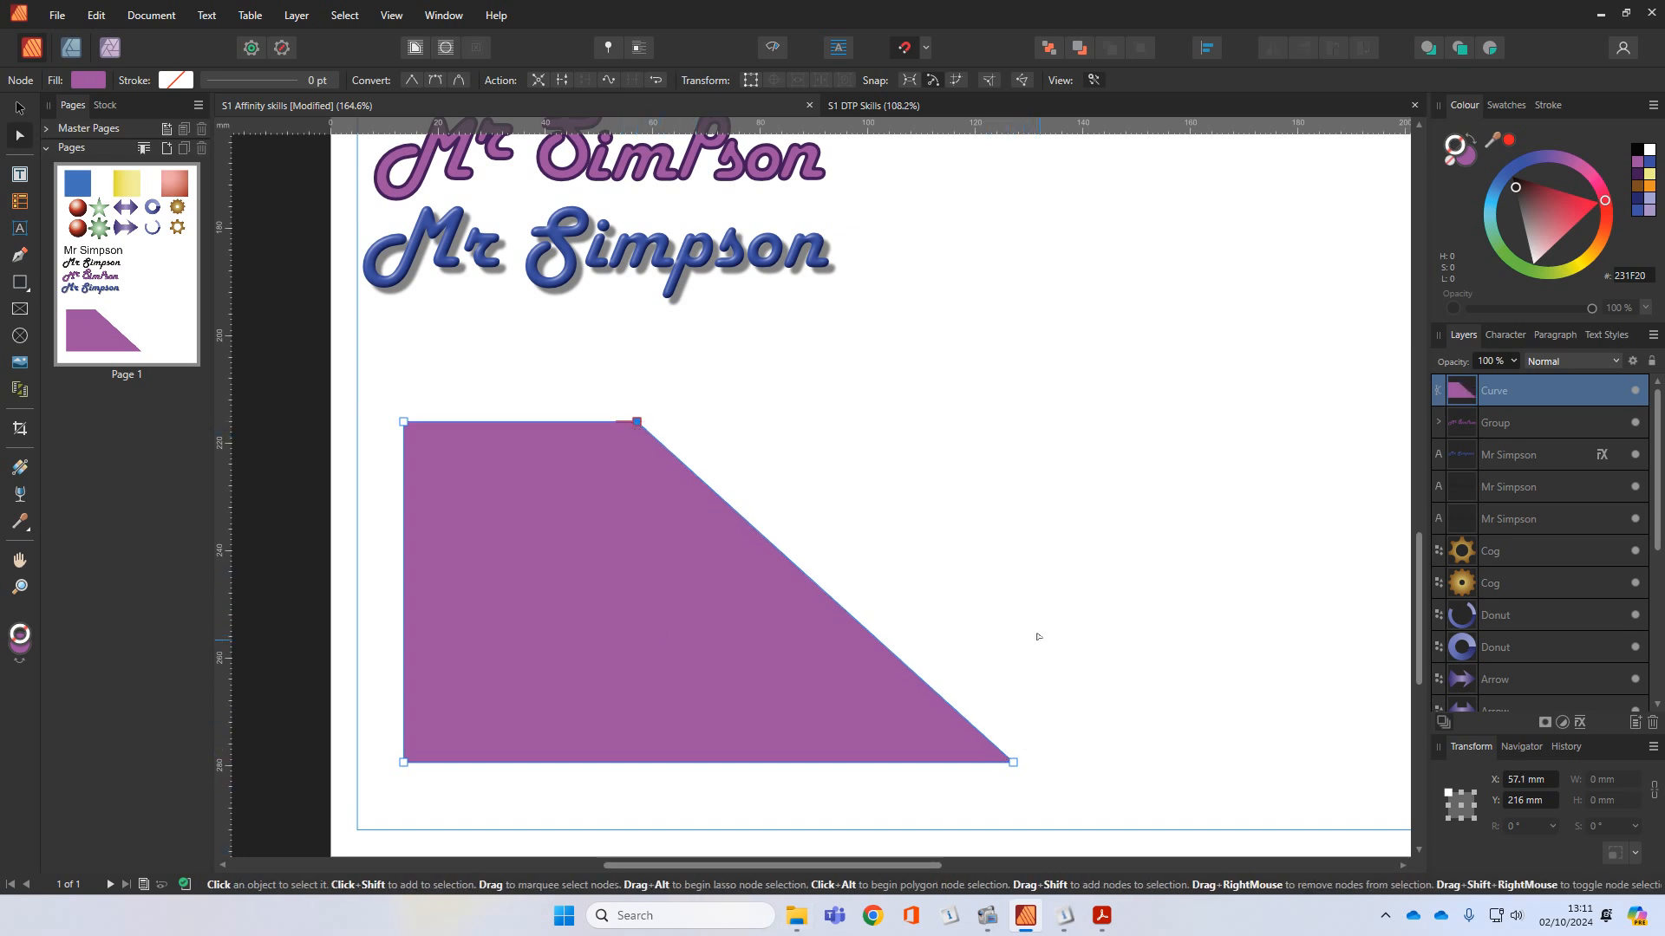
left_click(865, 628)
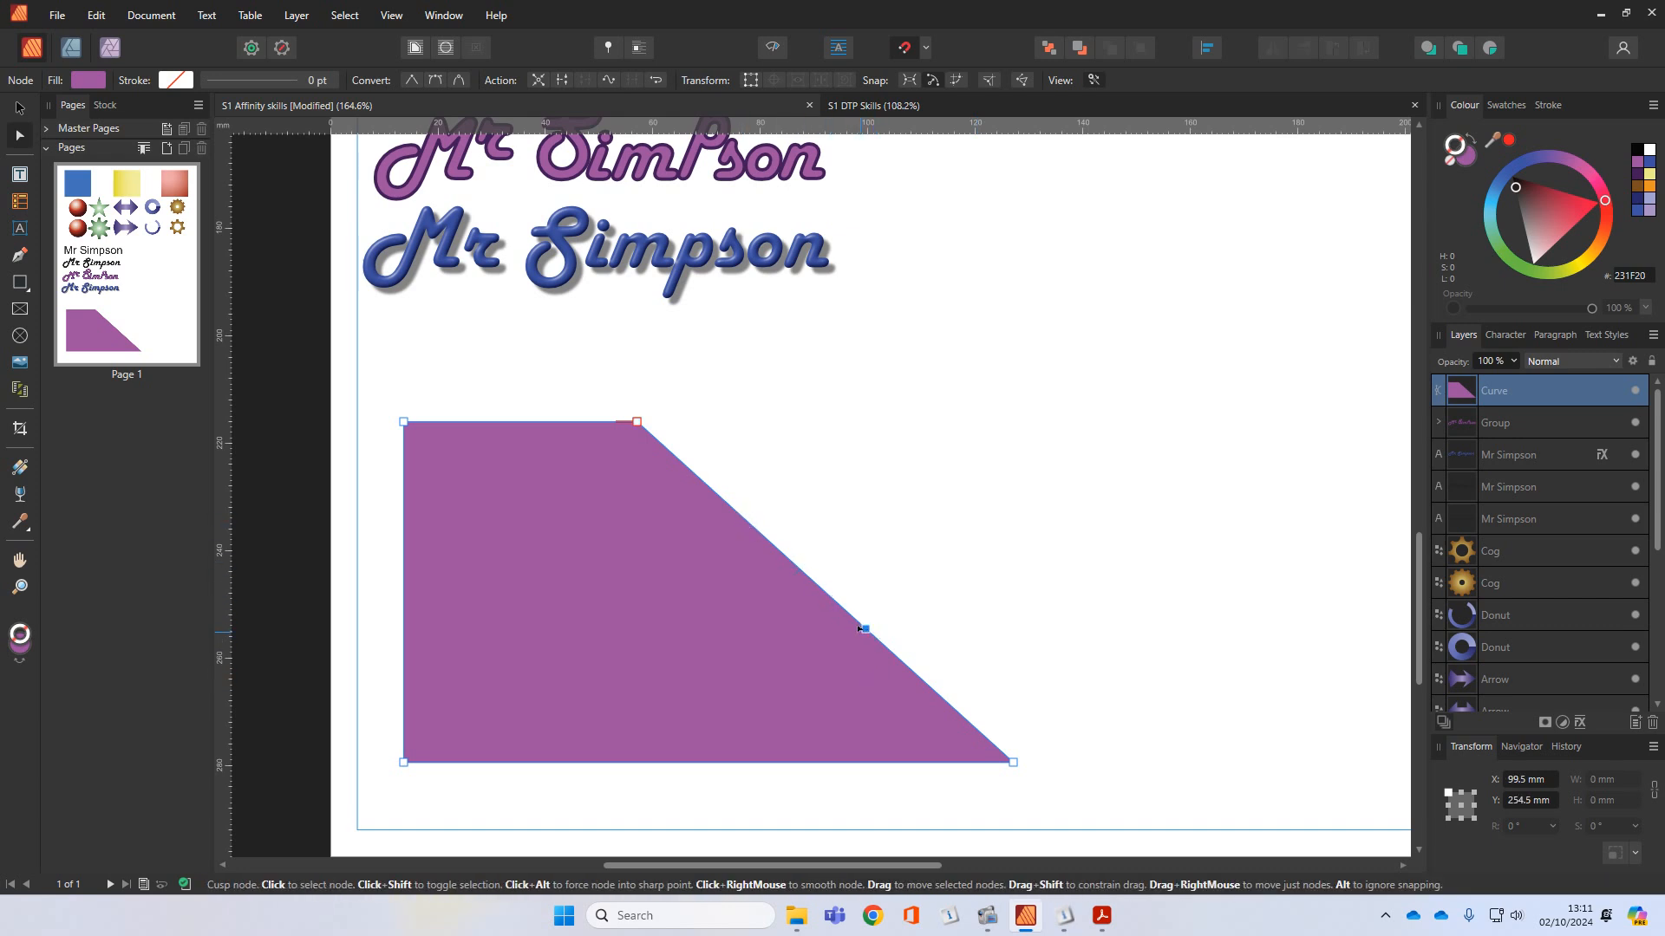
left_click_drag(865, 627, 1008, 618)
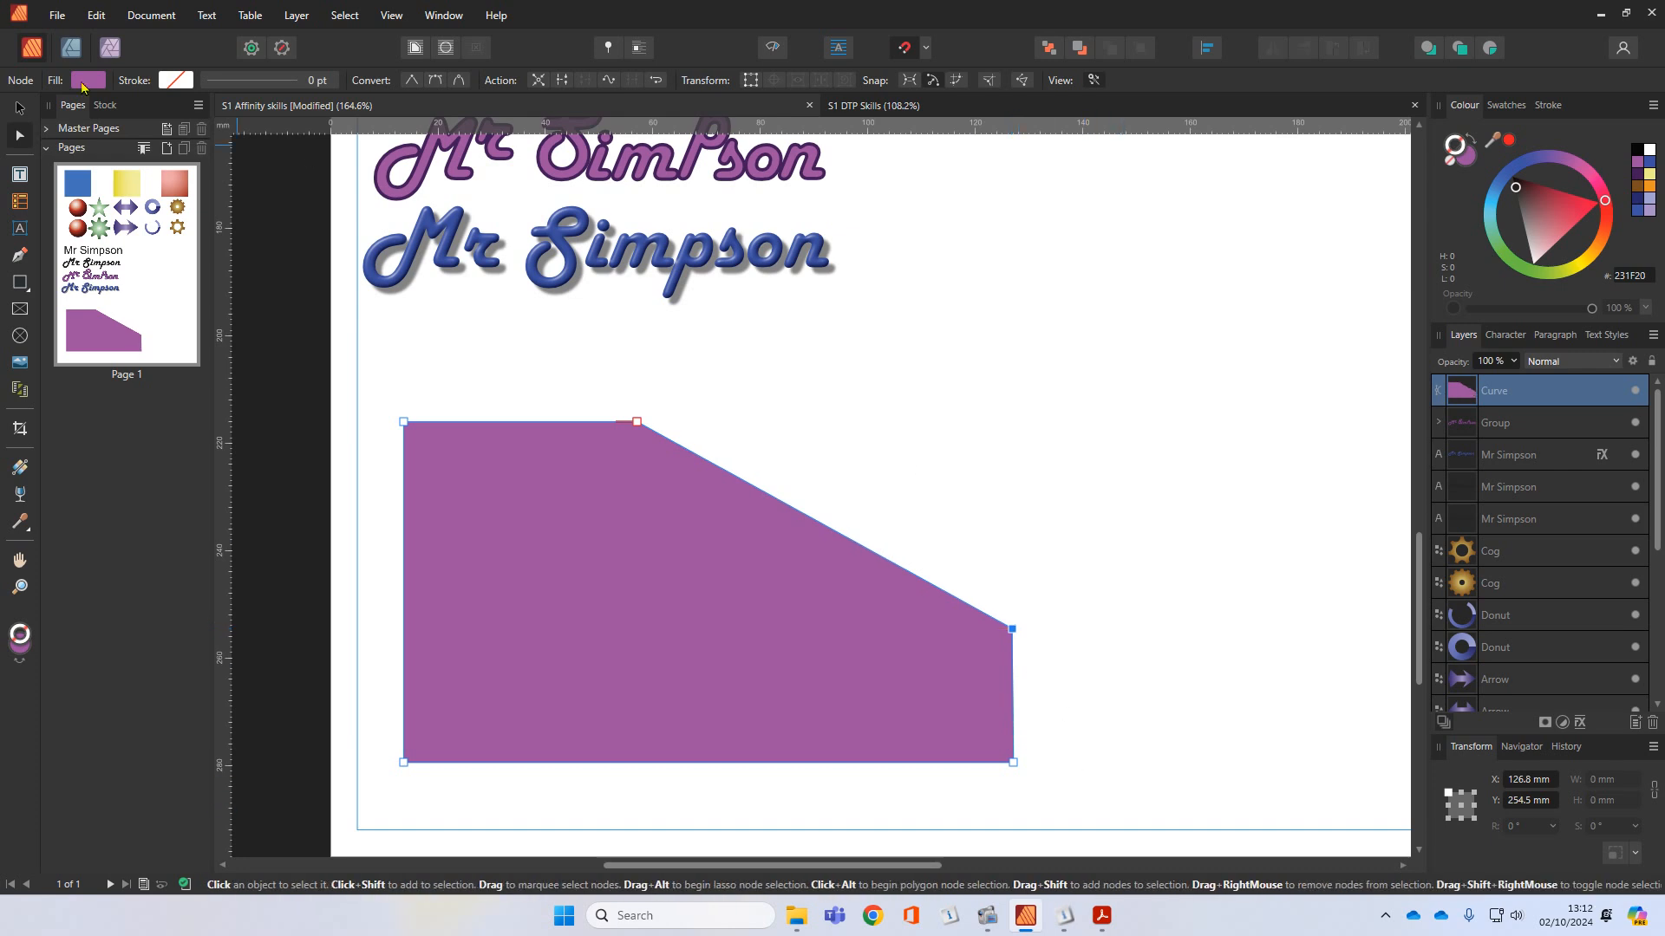
Step: Move the purple van body up slightly to about X 14.9 mm, Y 208.6 mm
left_click(17, 107)
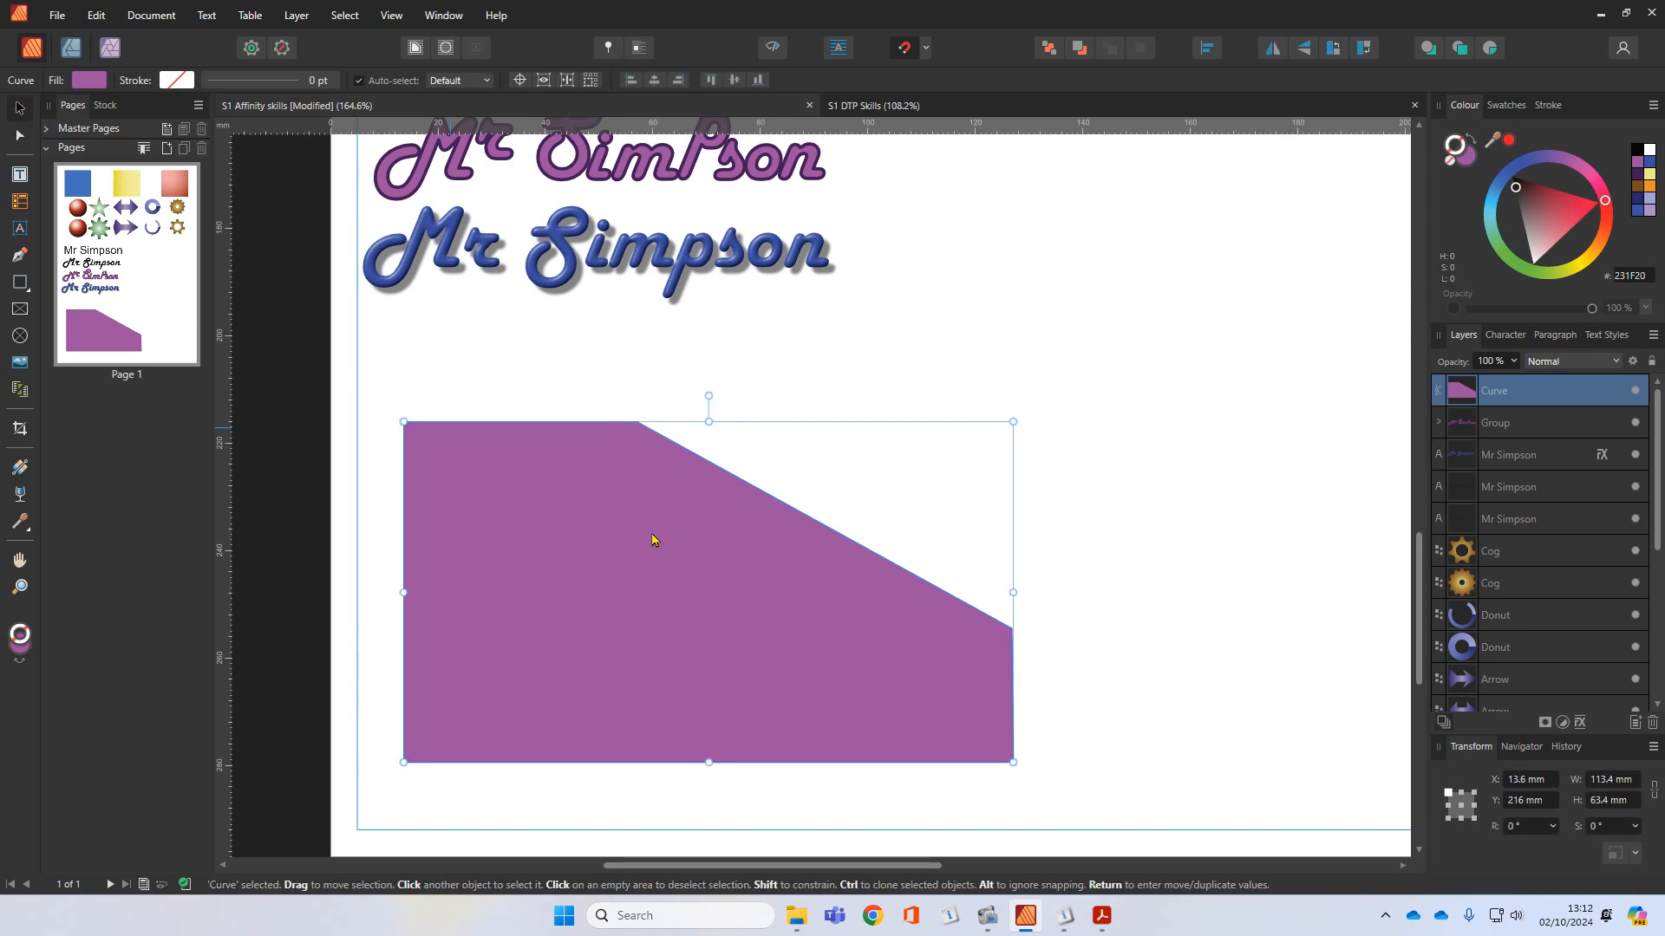
left_click(1163, 568)
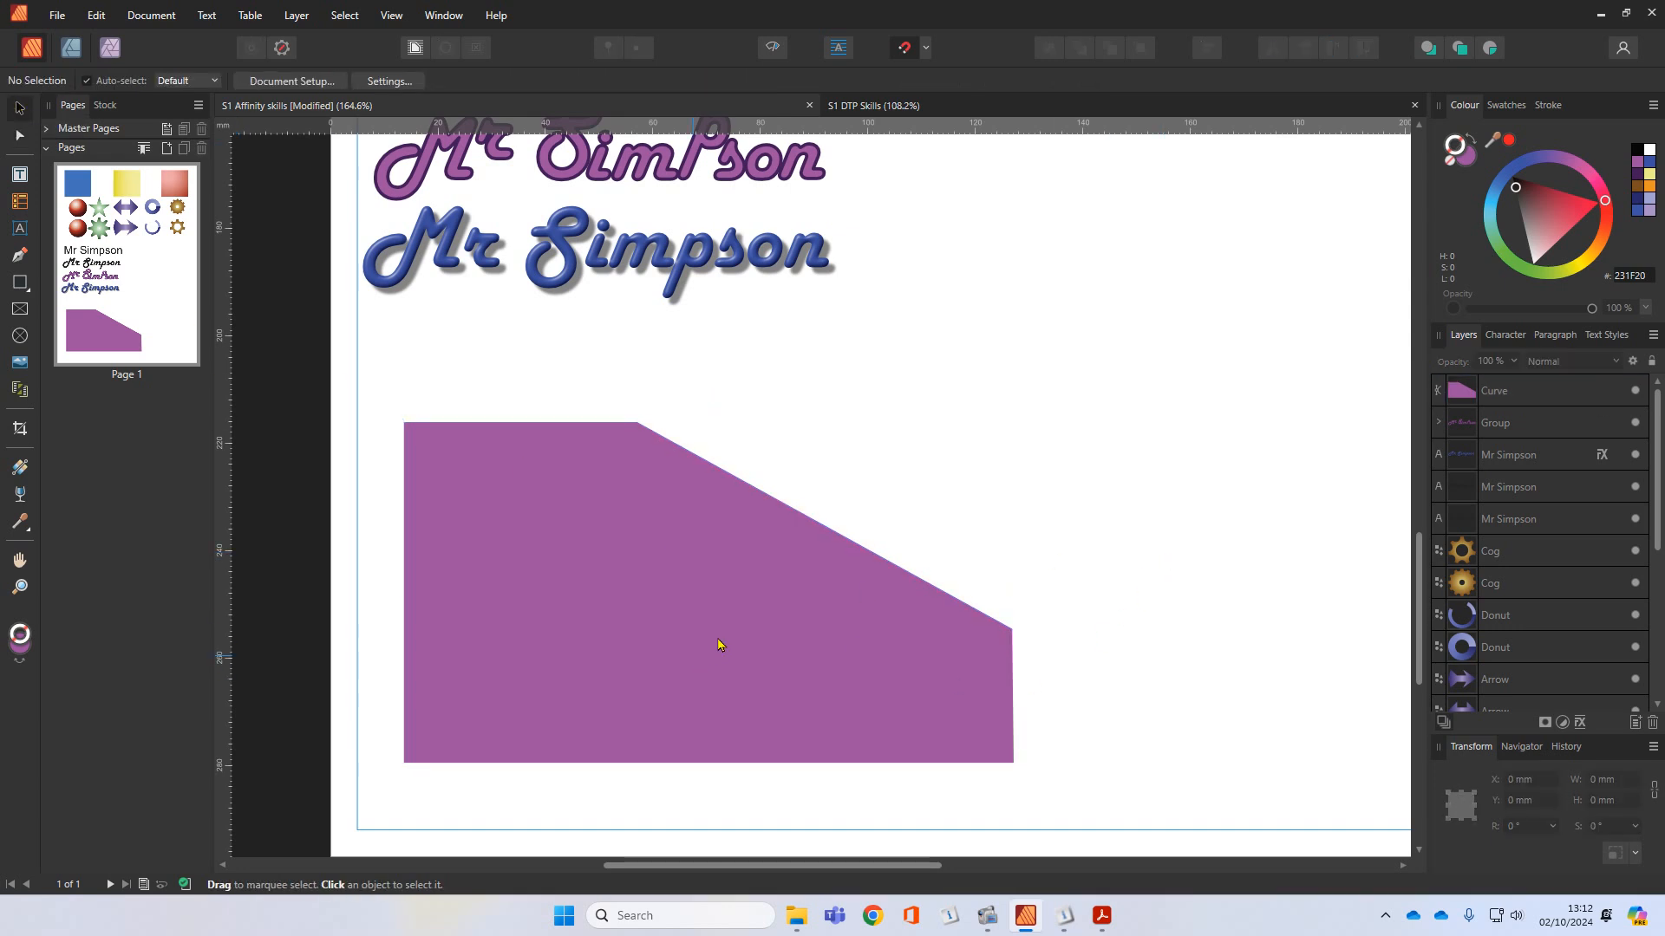
mouse_move(718, 645)
left_mouse_down()
mouse_move(721, 613)
mouse_move(703, 624)
left_mouse_up()
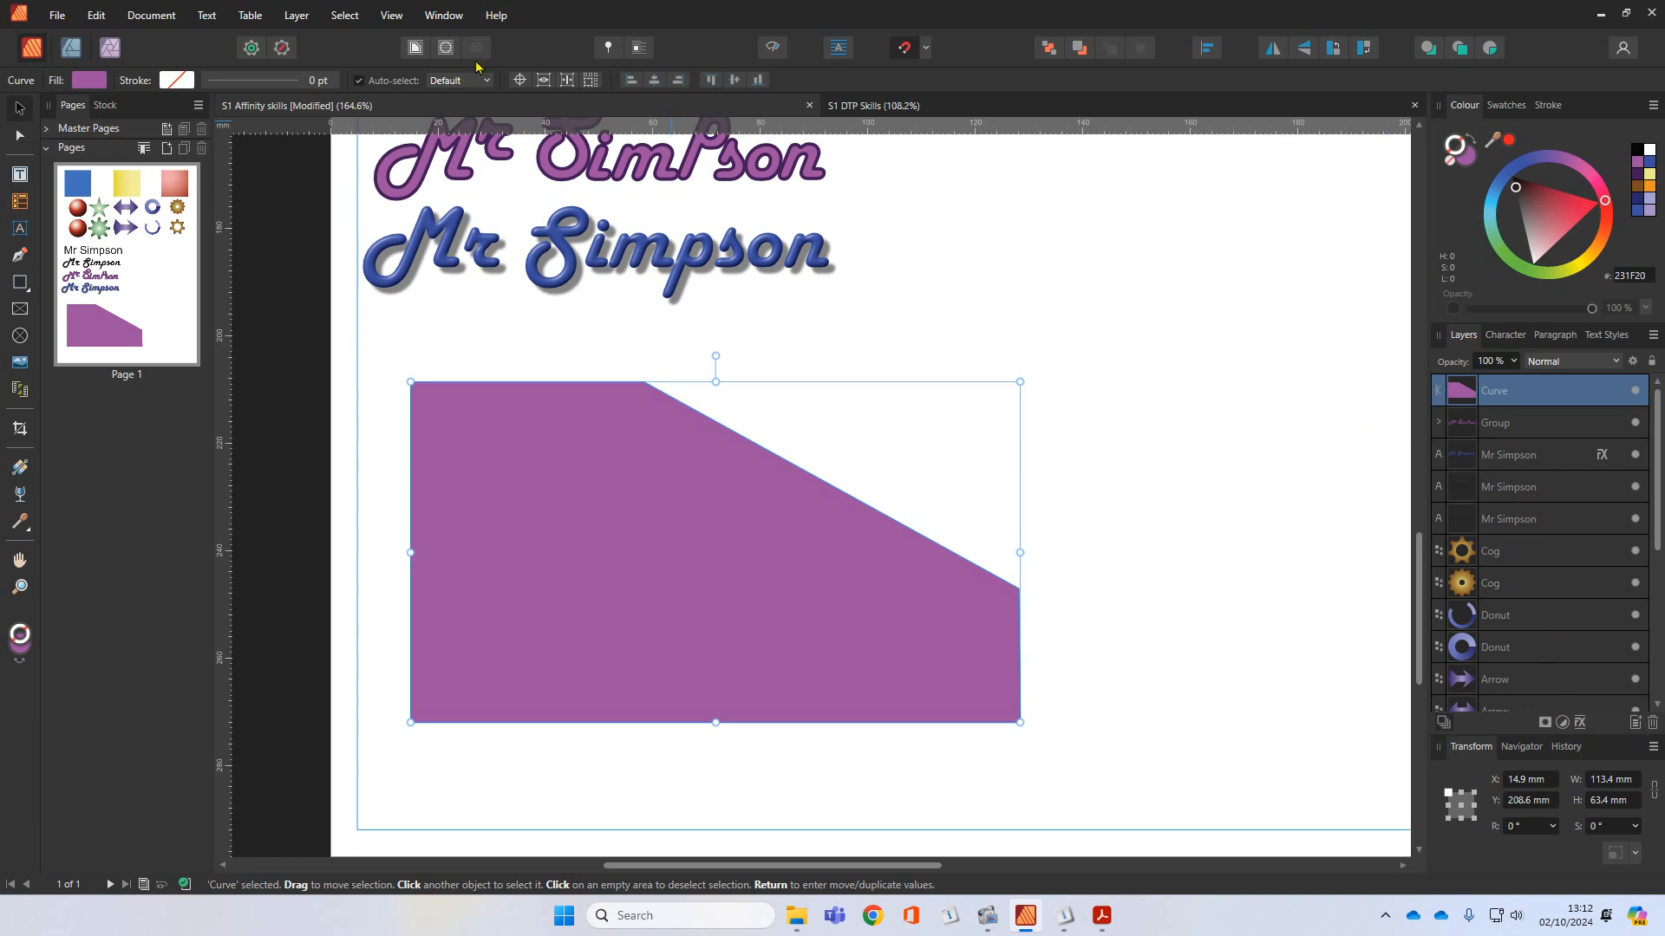
Step: Apply a 3D layer effect to the purple van body with a 49.4 px radius and light from about 129° azimuth, 39° elevation
left_click(301, 17)
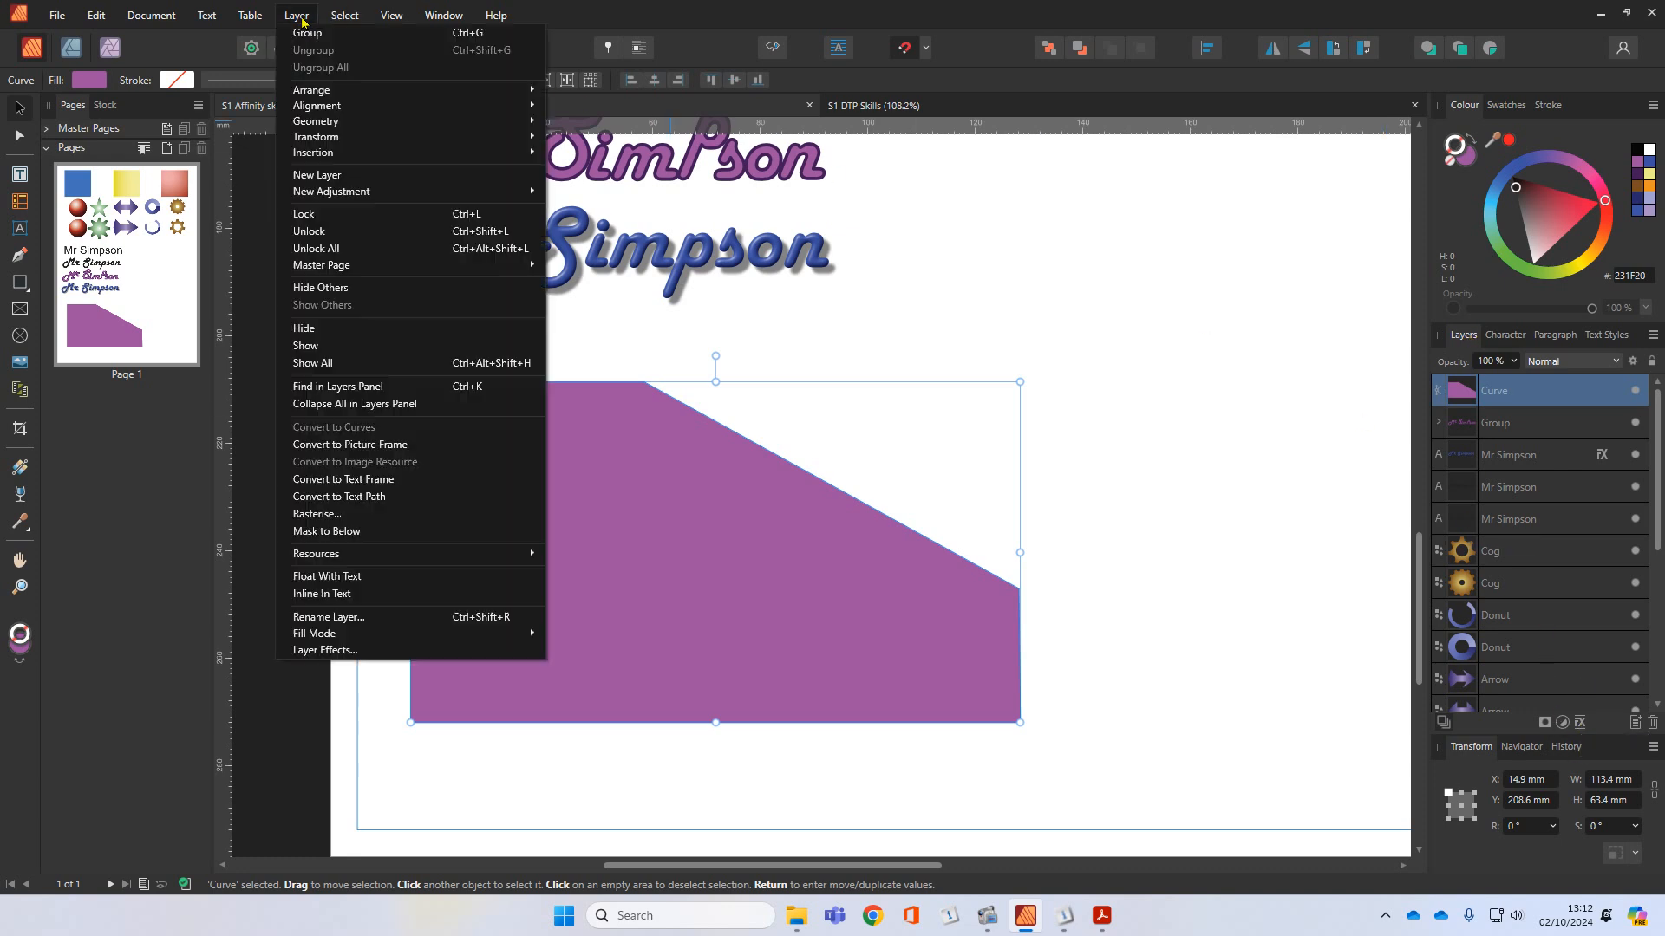
left_click(357, 650)
left_click_drag(877, 210, 1373, 212)
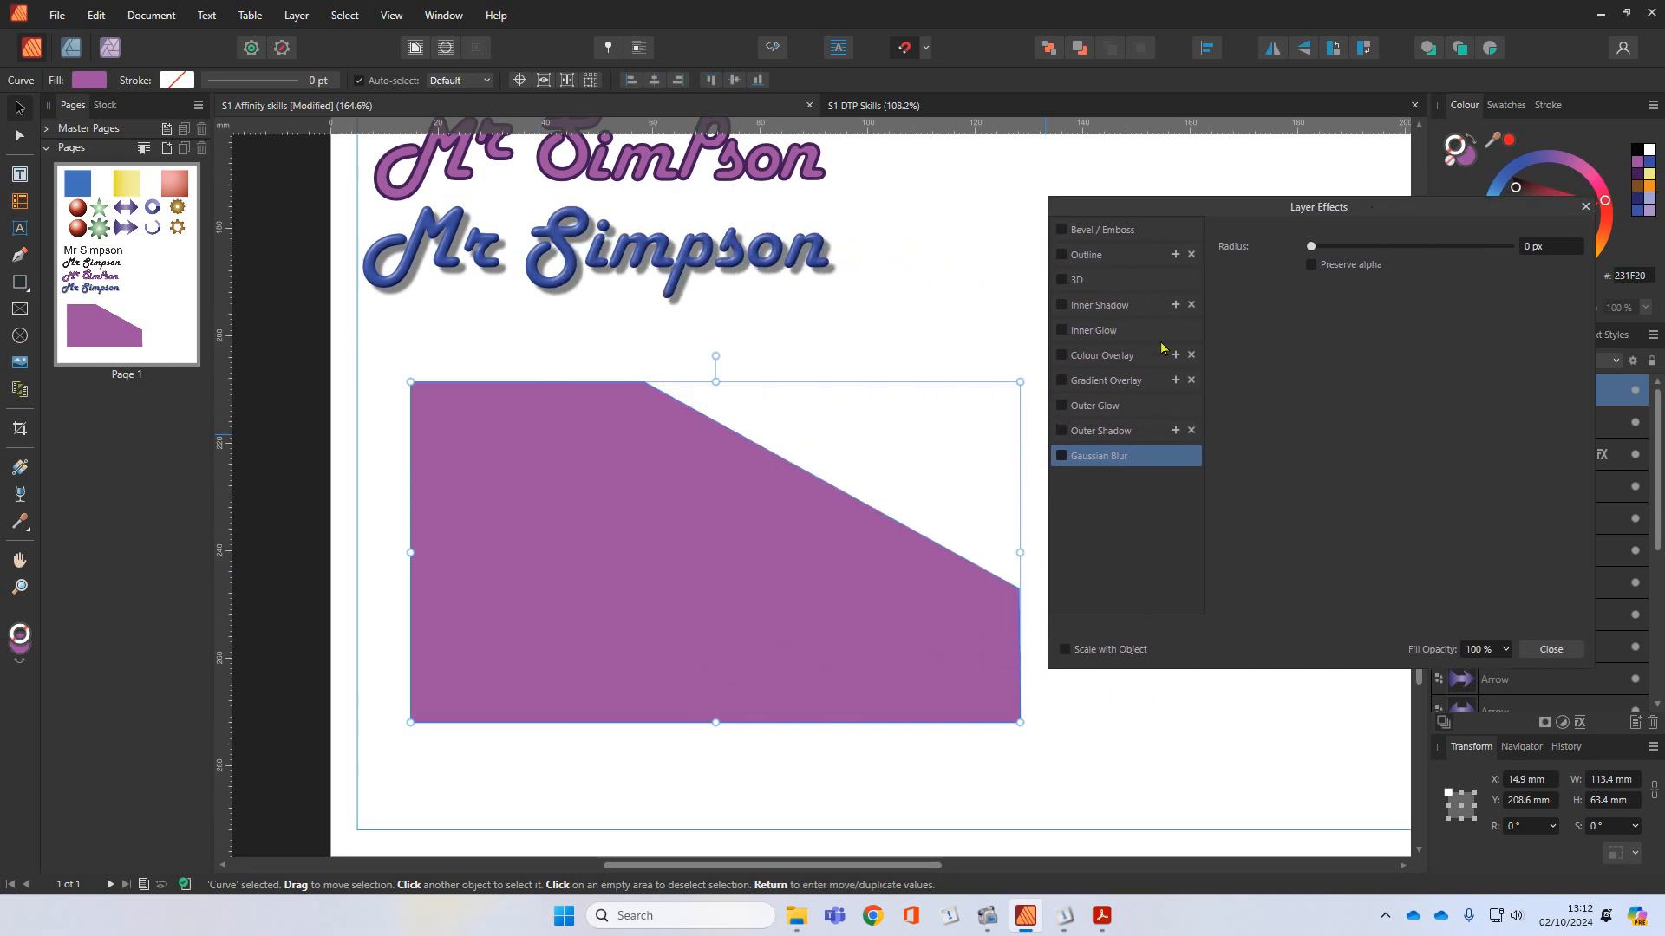
left_click(1061, 280)
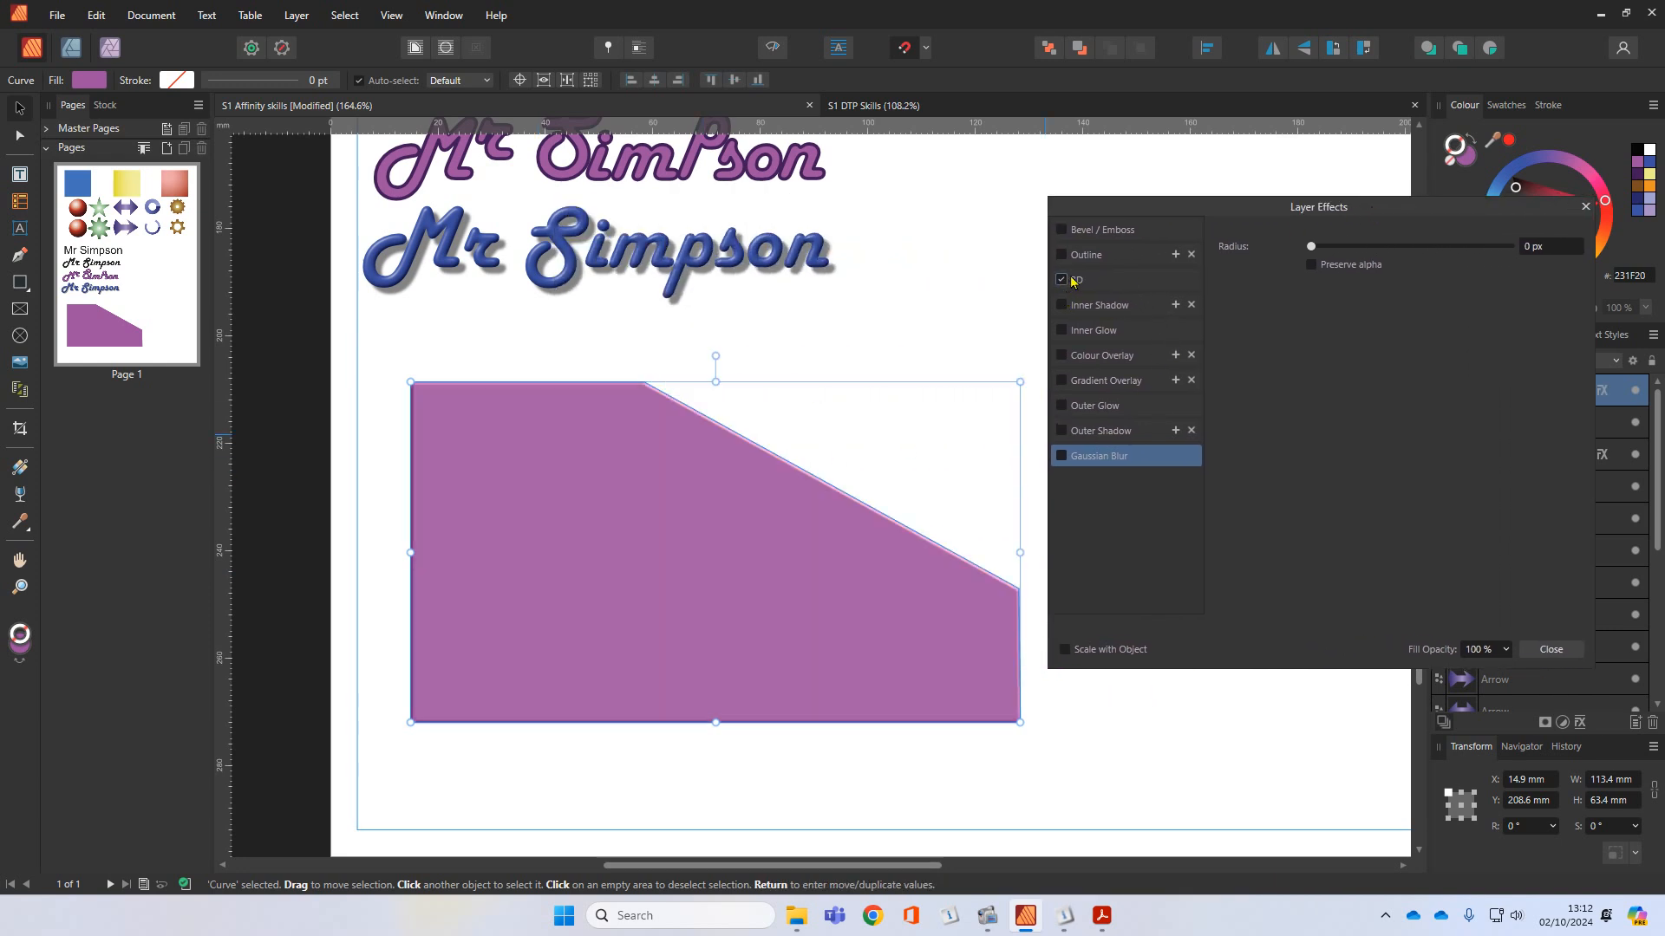
left_click(1078, 282)
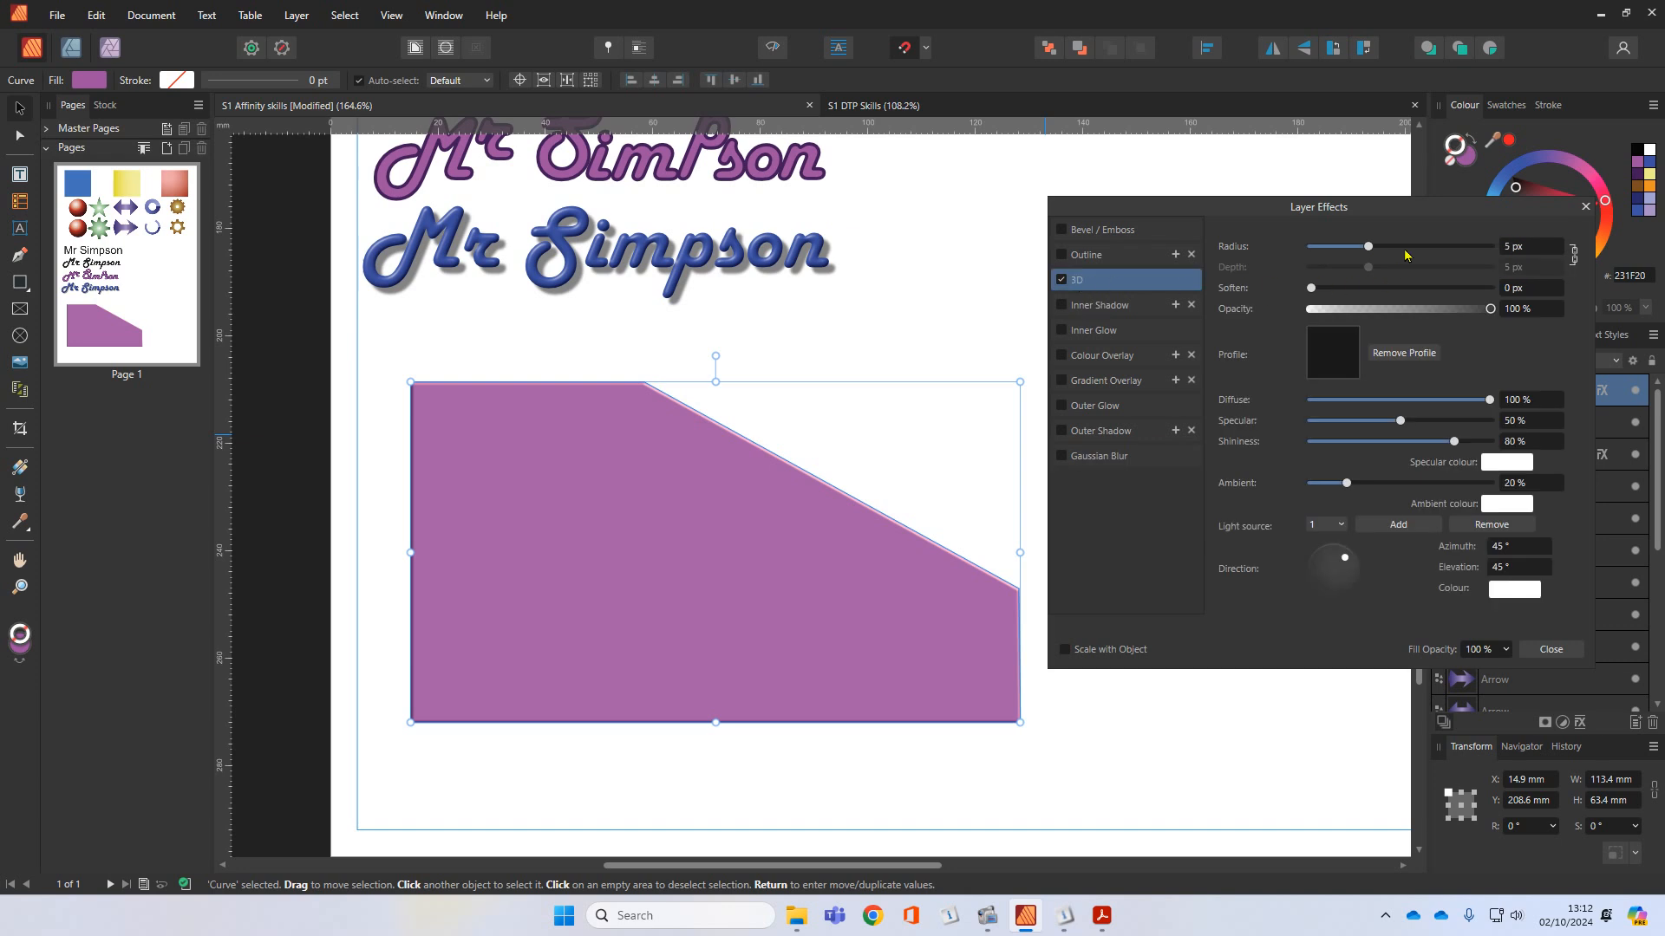
left_click_drag(1369, 248, 1432, 248)
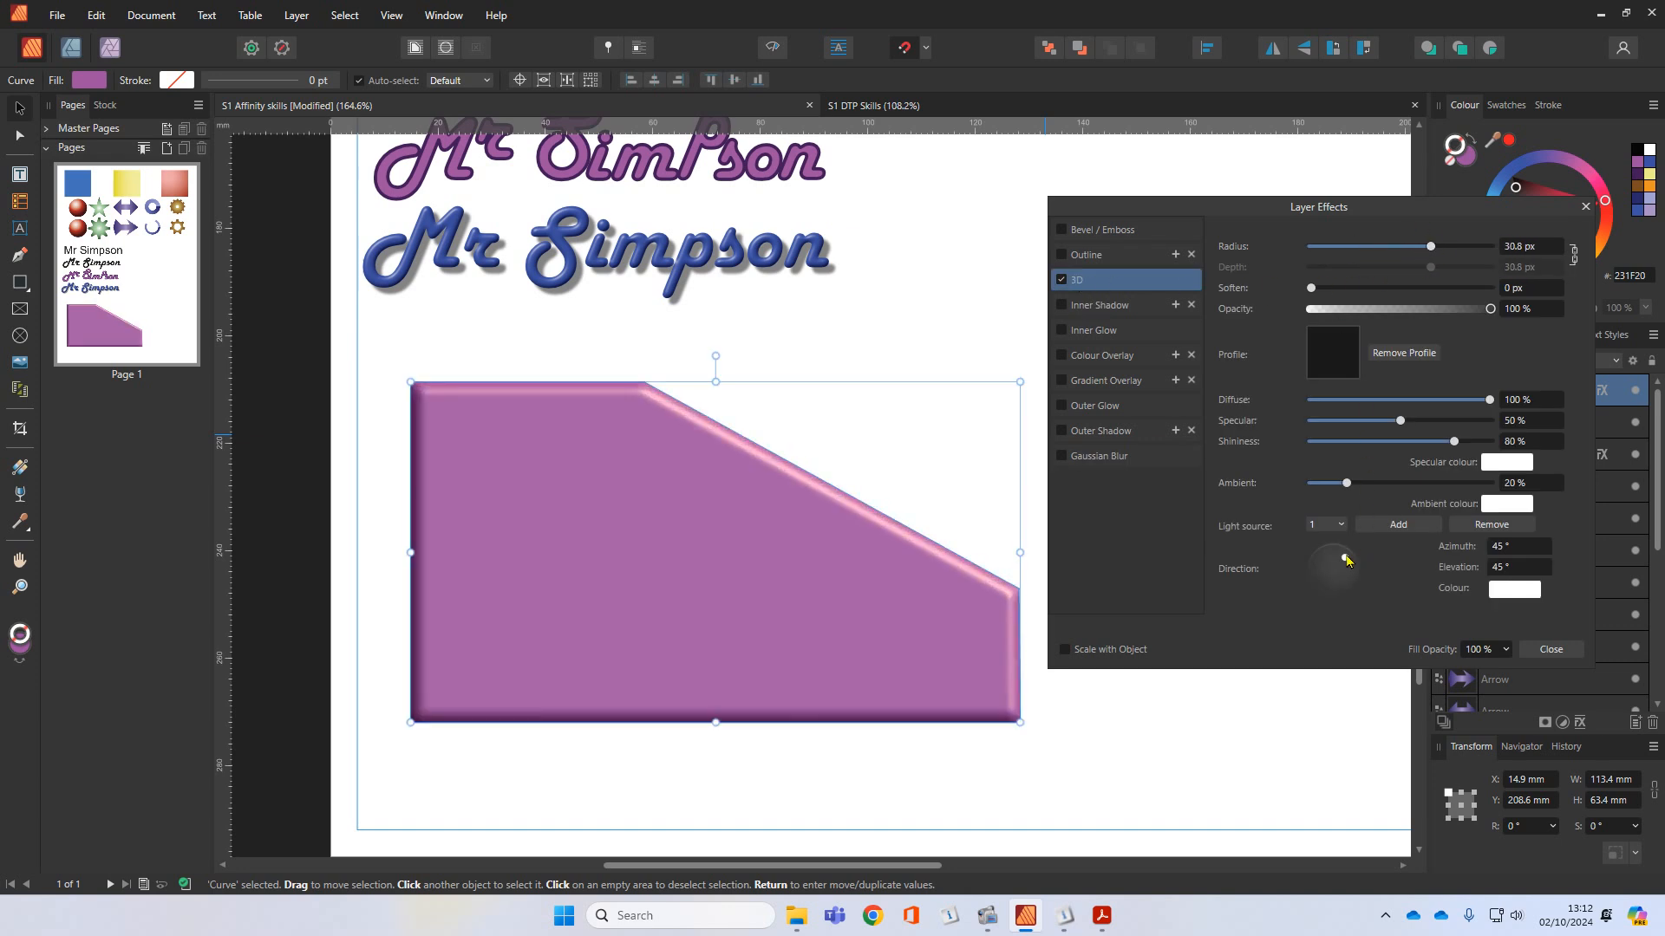
left_click_drag(1345, 562, 1324, 562)
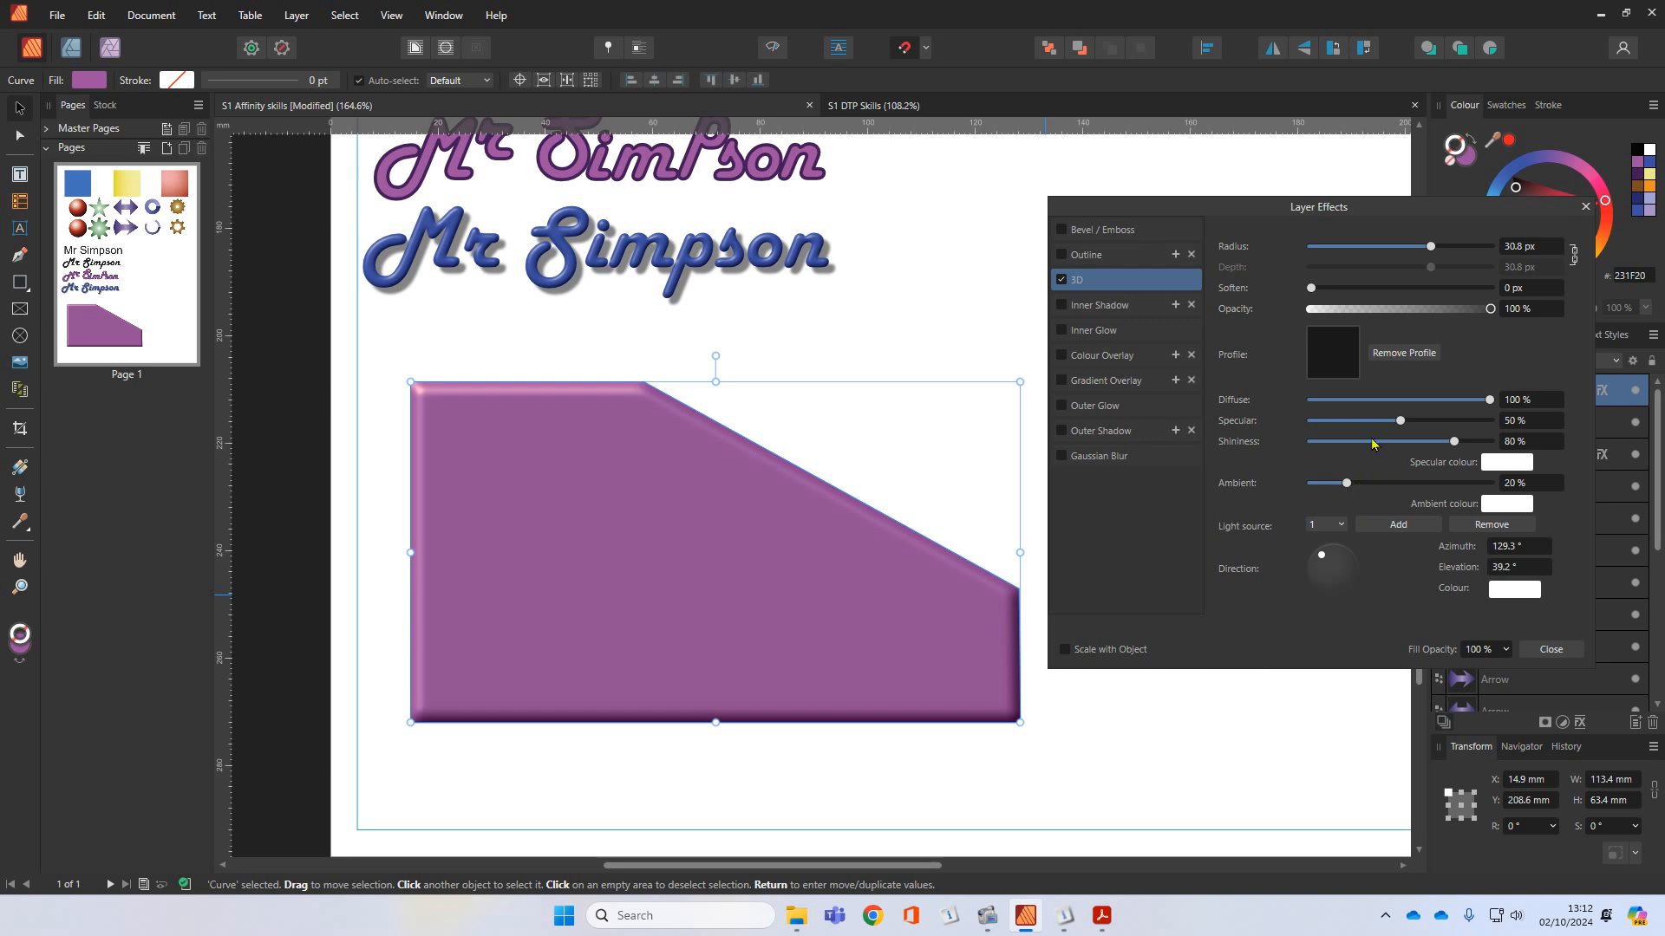
left_click_drag(1432, 247, 1471, 251)
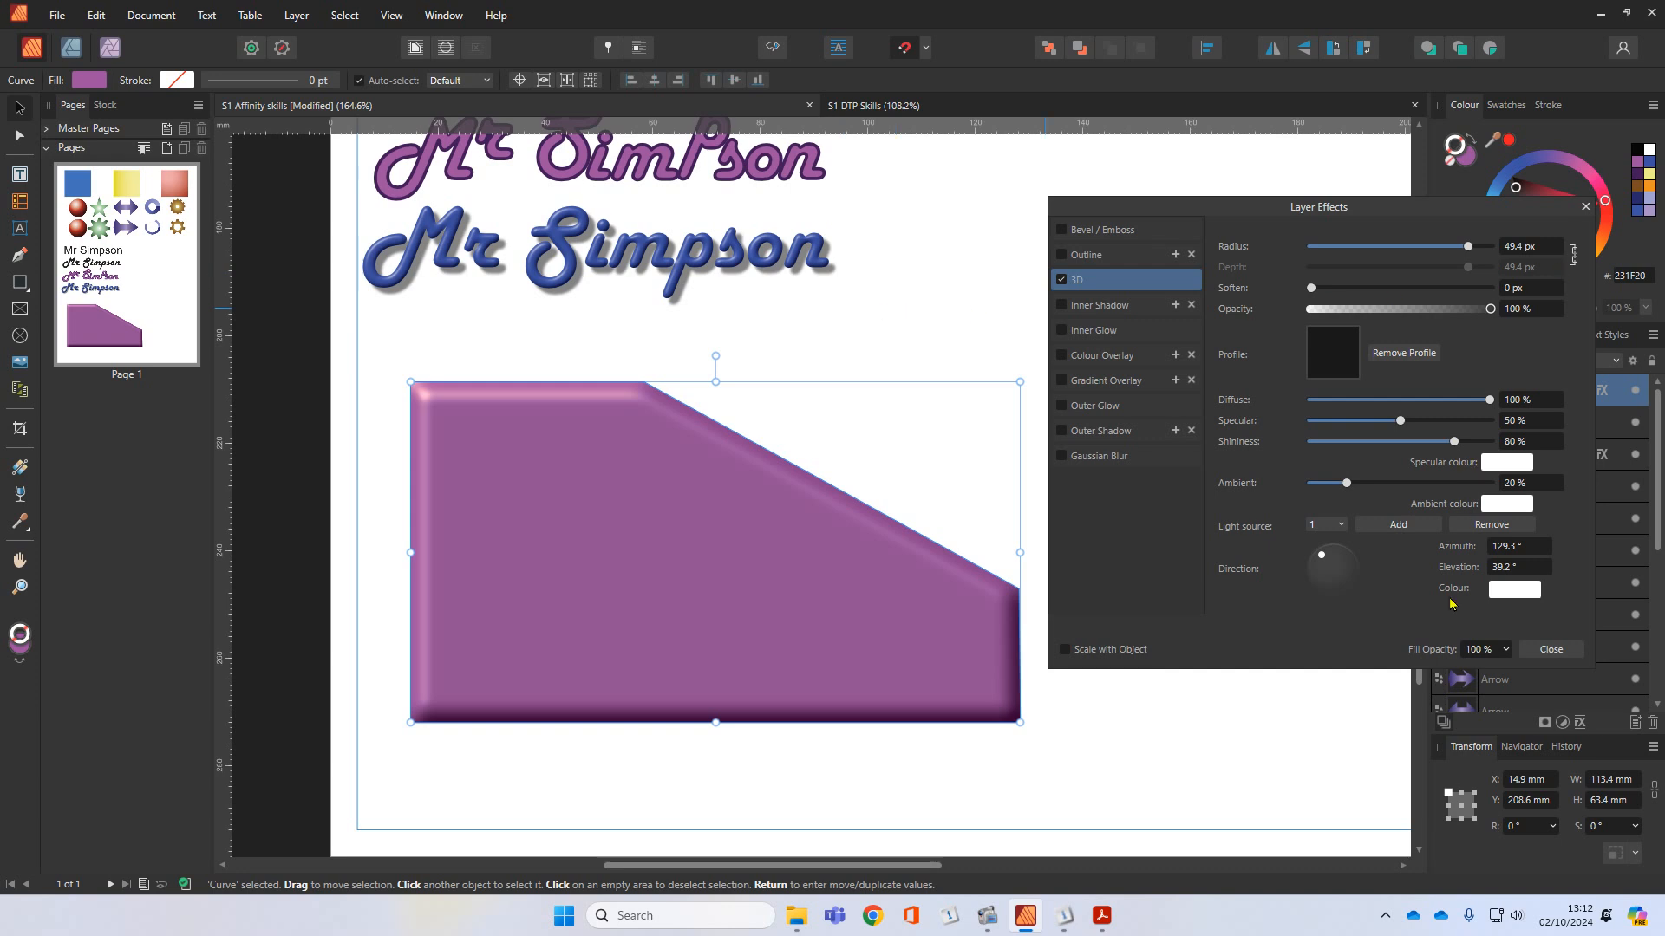
left_click(1550, 650)
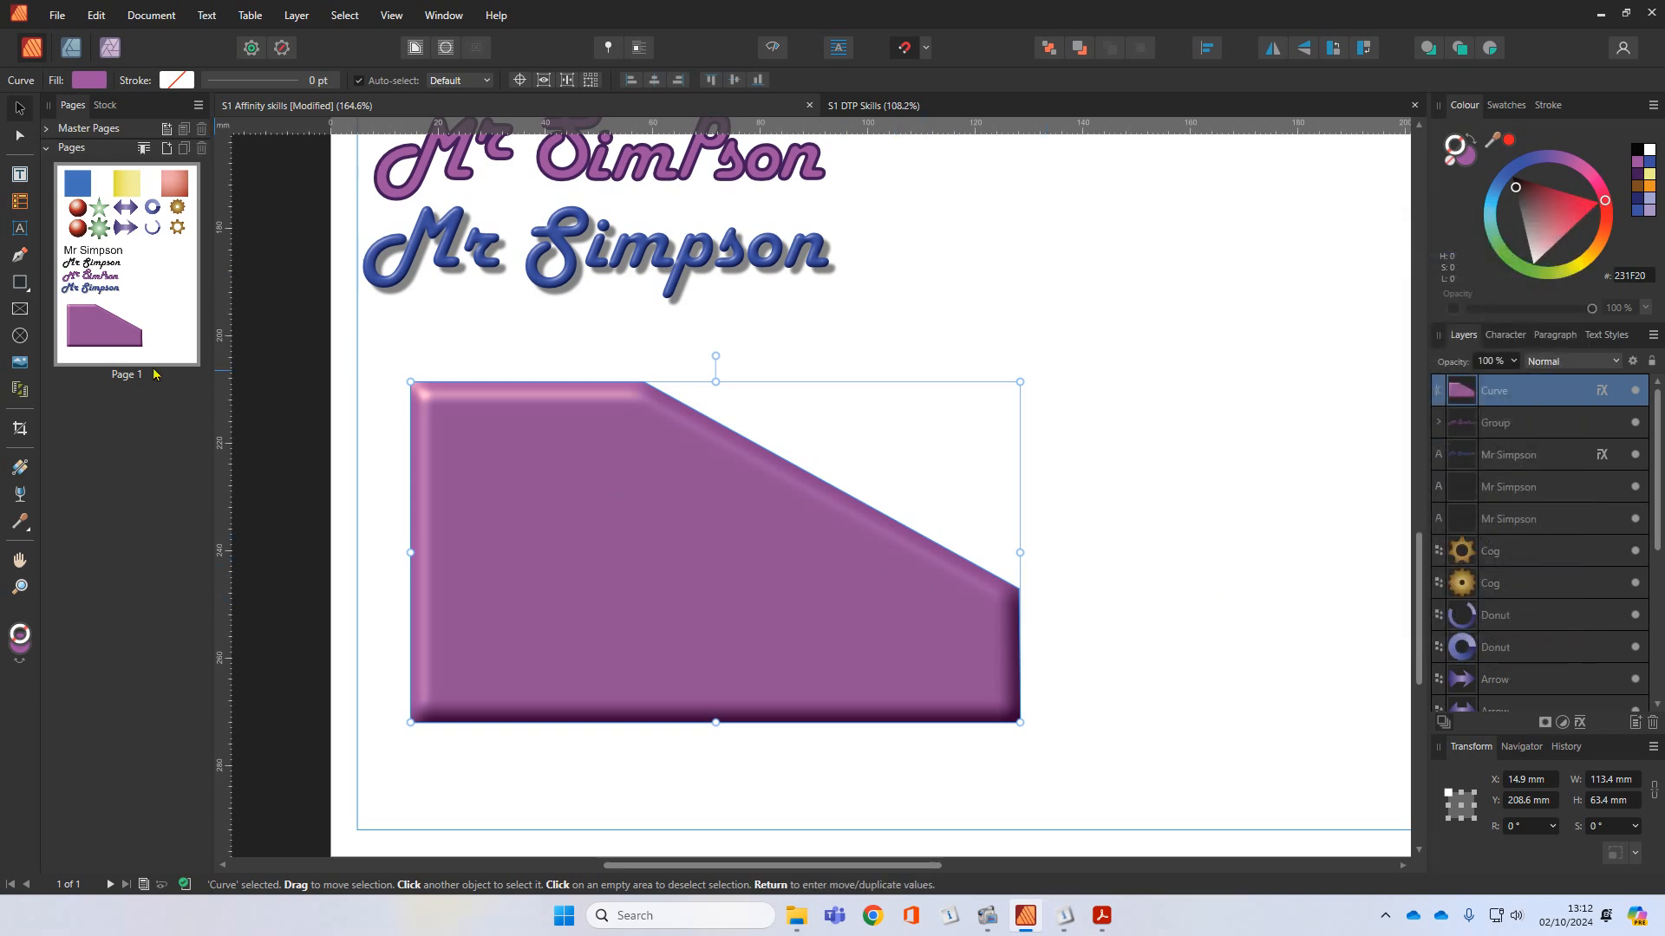
Step: Draw a wheel-hub circle about 9.8 mm across at the van body's lower left and fill it light grey (D9D1DA)
left_click(28, 296)
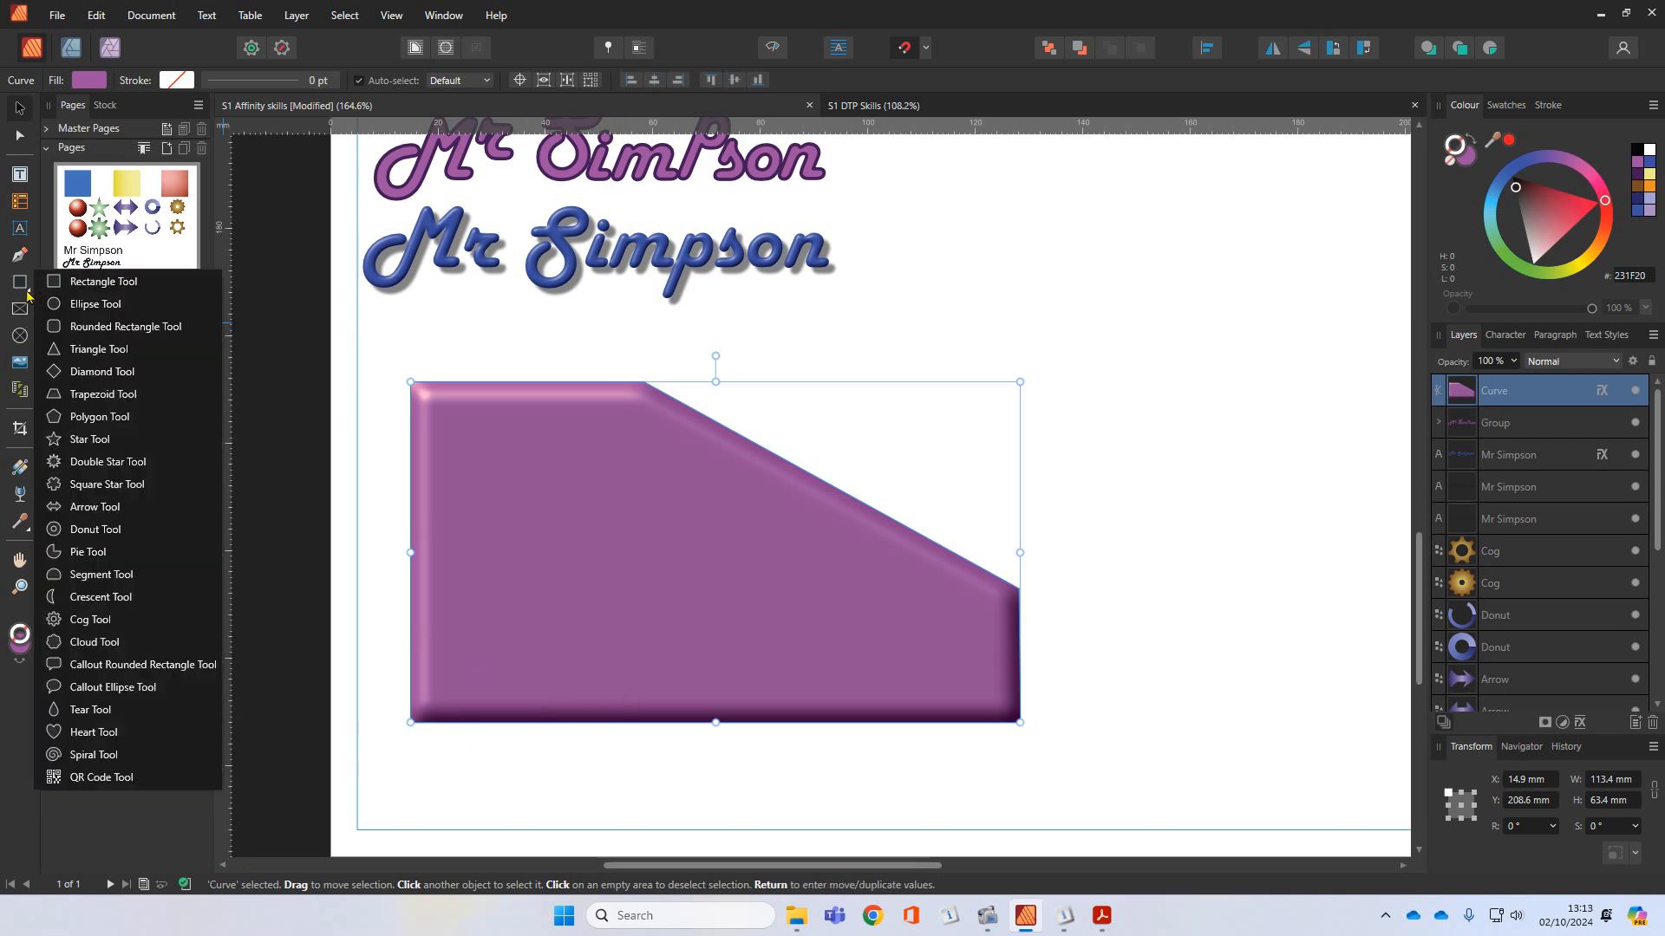
left_click(96, 305)
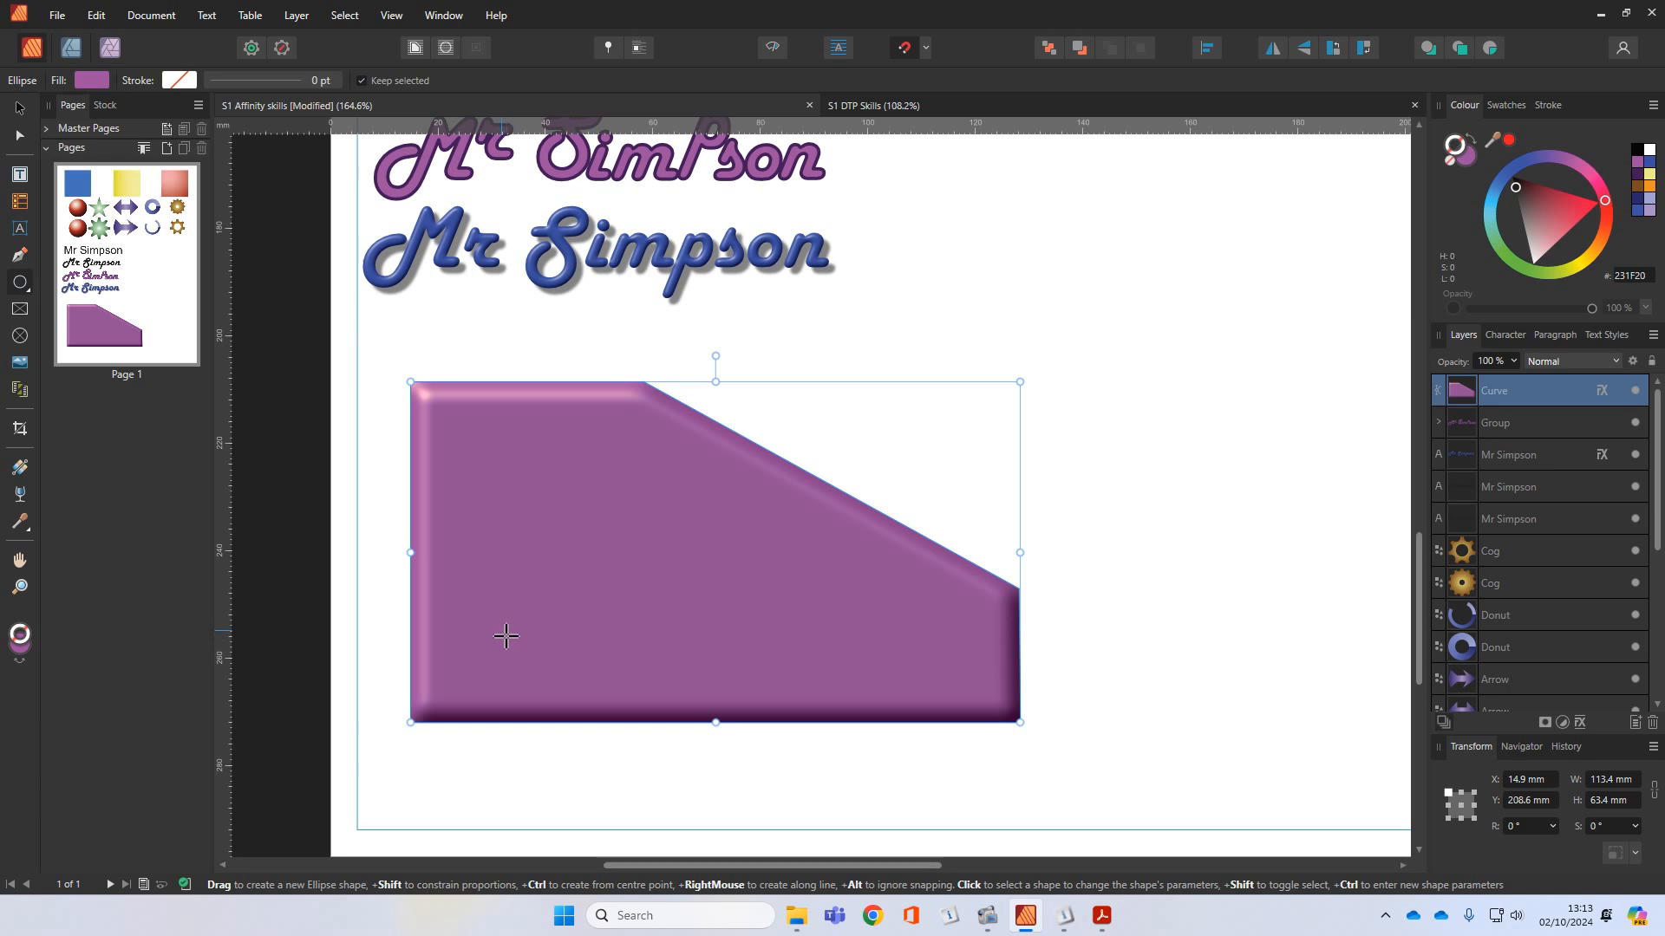
left_click_drag(501, 632, 562, 685)
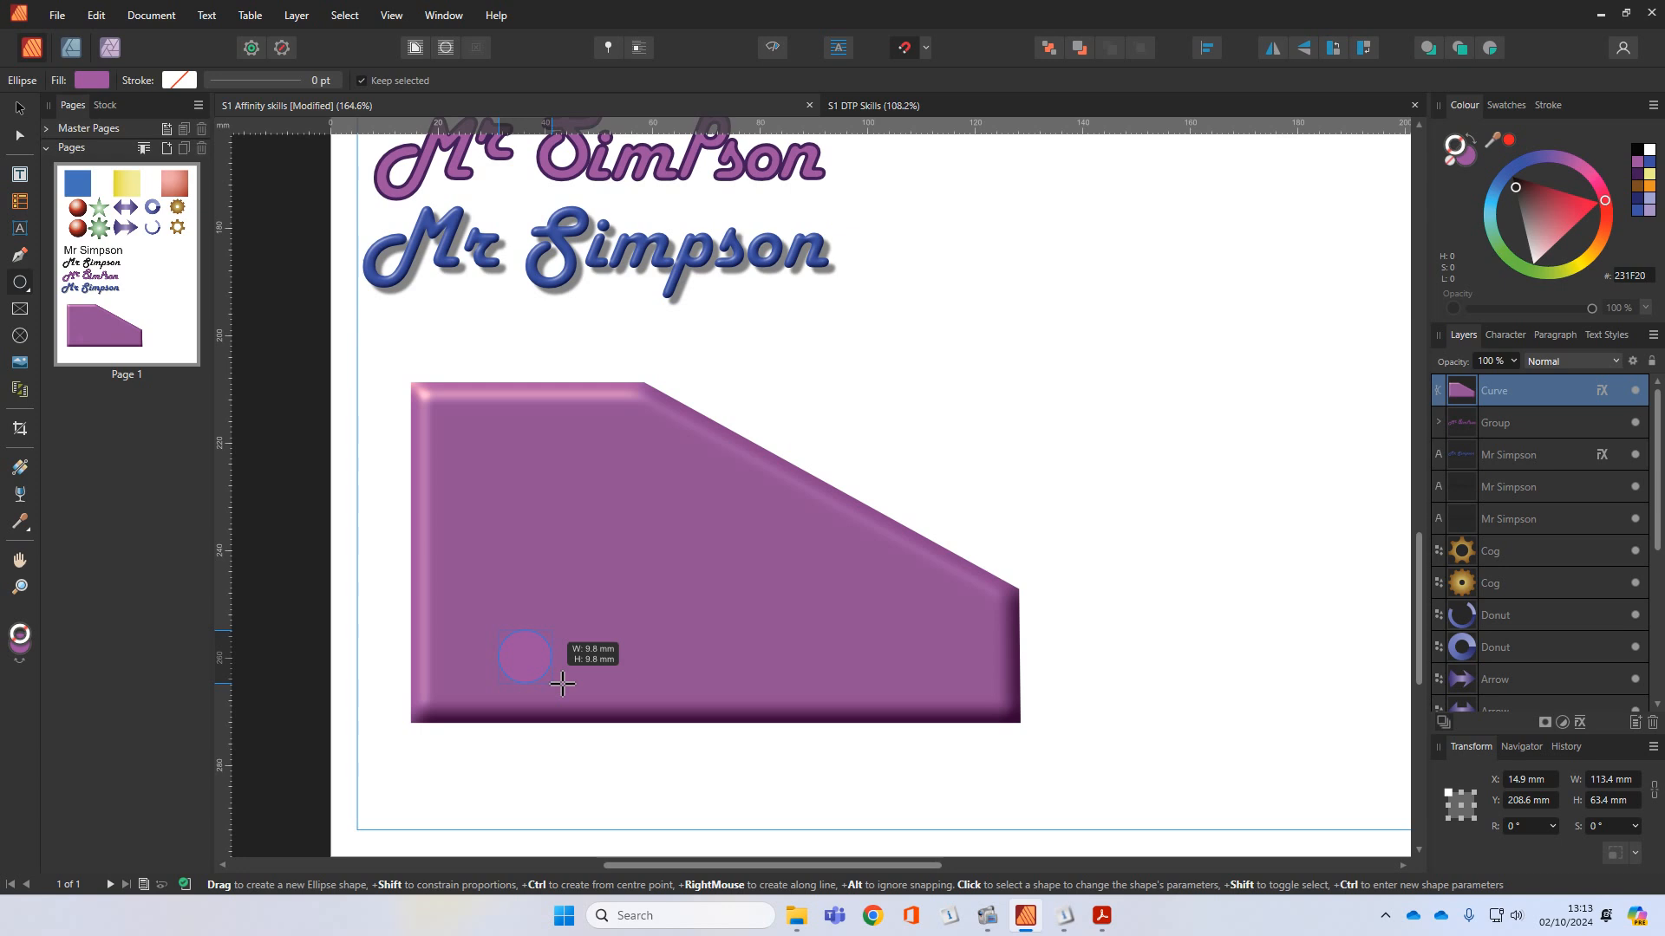
left_click_drag(563, 685, 562, 685)
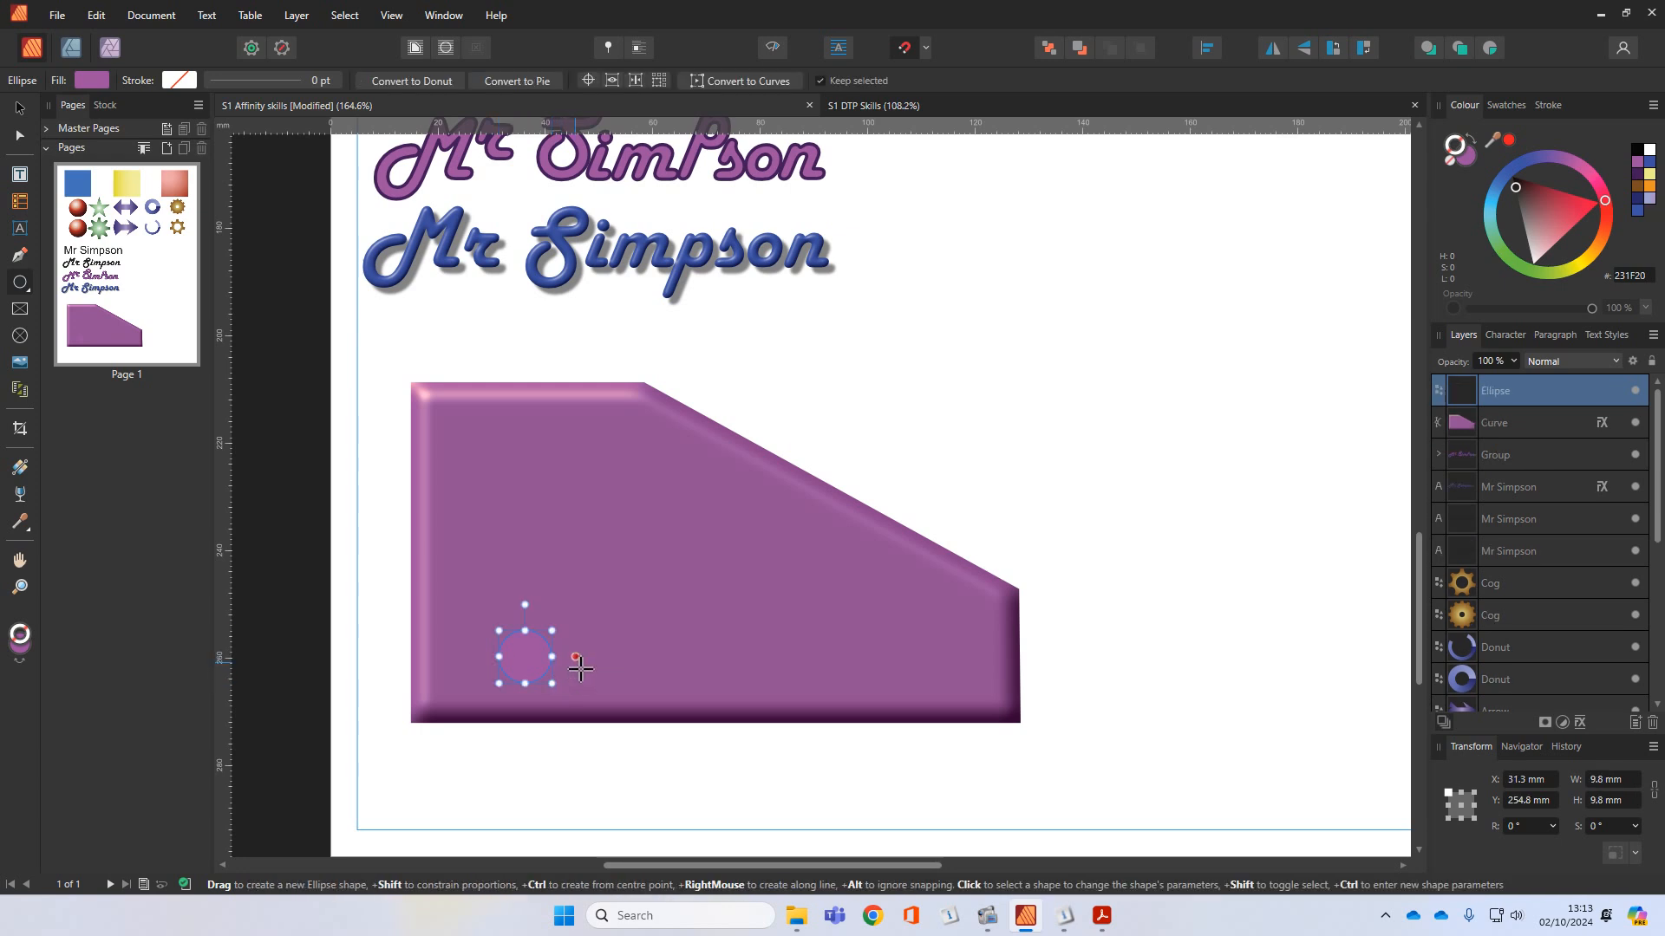
left_click(1471, 161)
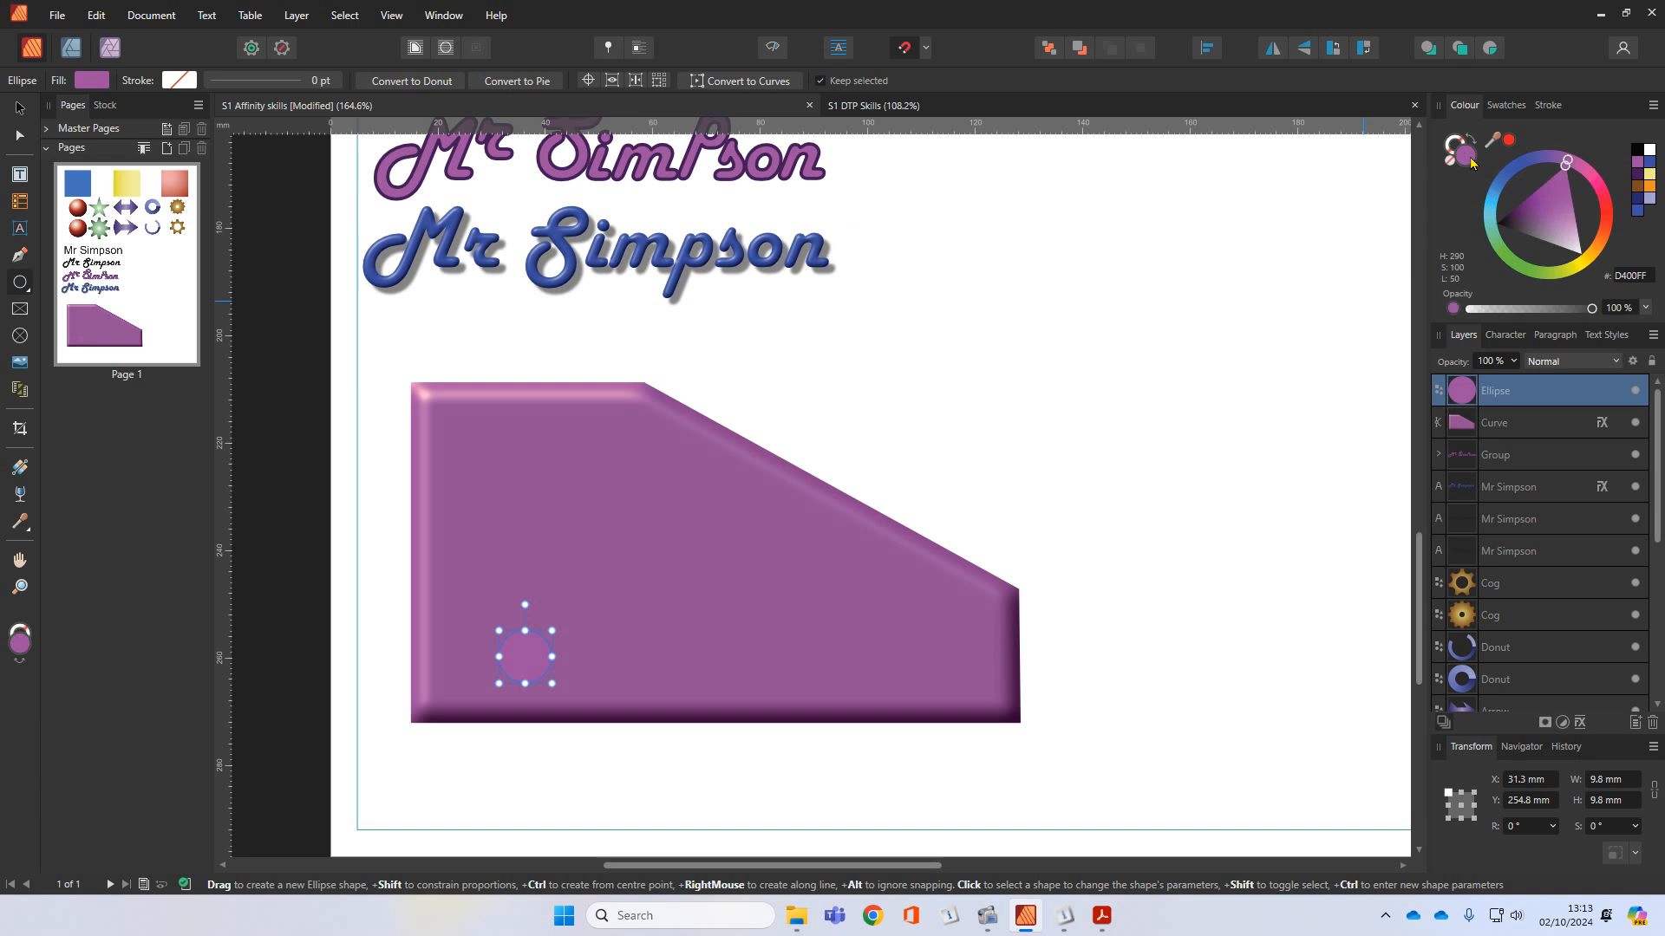
left_click(1571, 251)
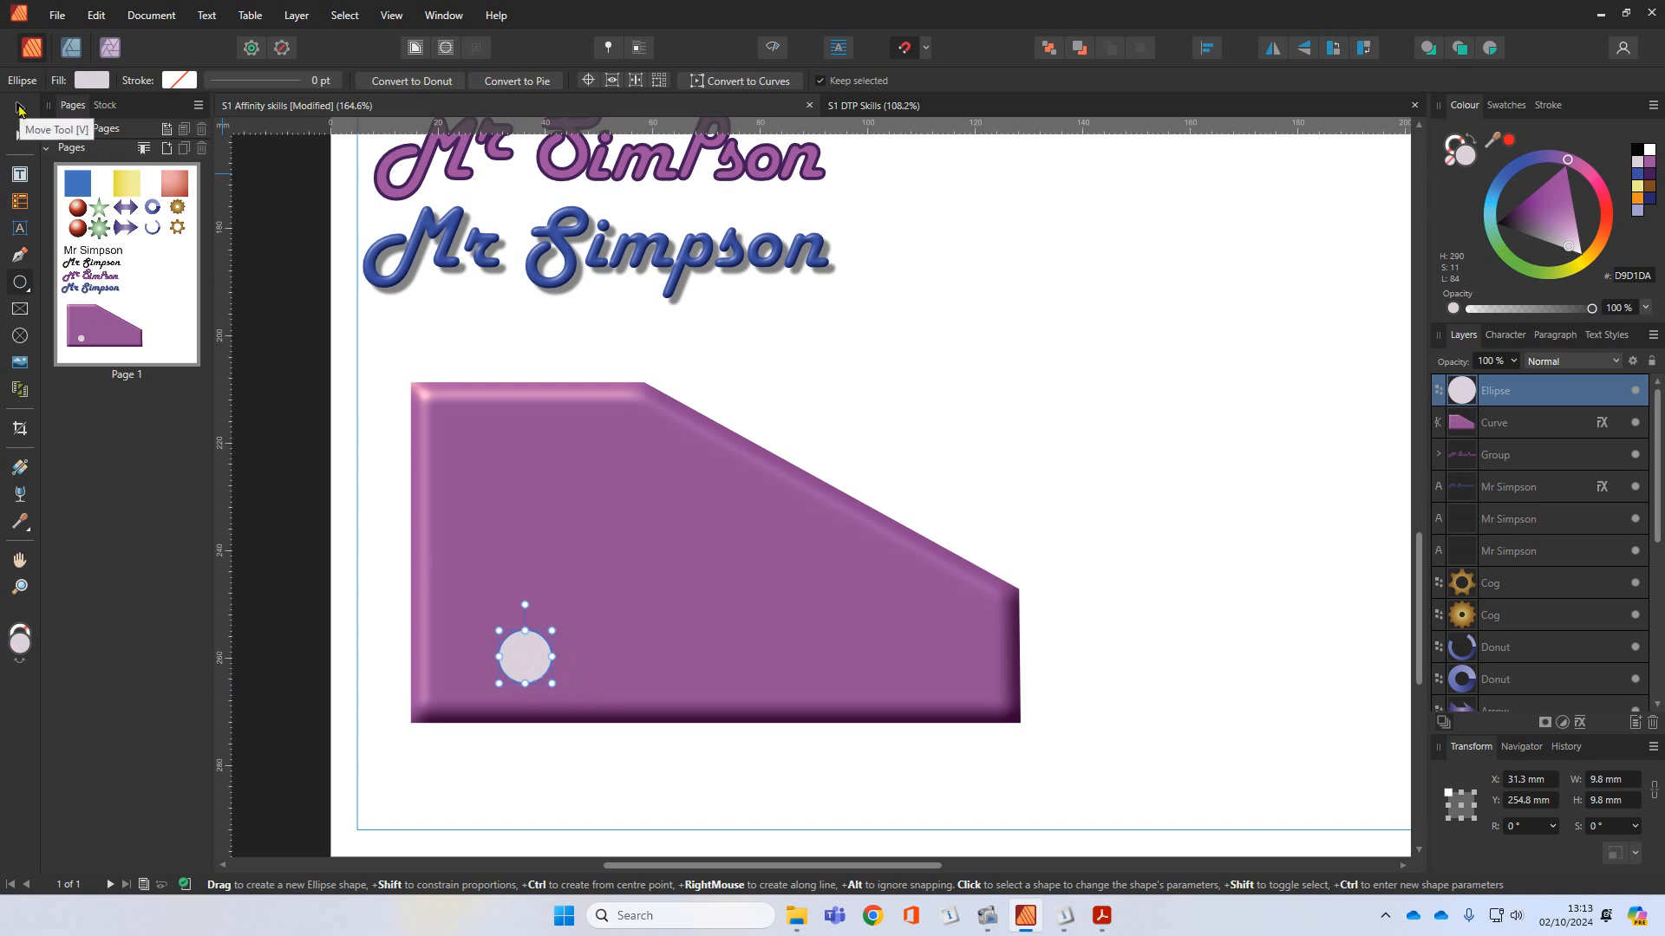
Step: Give the hub circle a 3D effect: radius 9.2 px, azimuth about 141°, elevation about 44°, shininess 34%, specular about 51%
left_click(1580, 723)
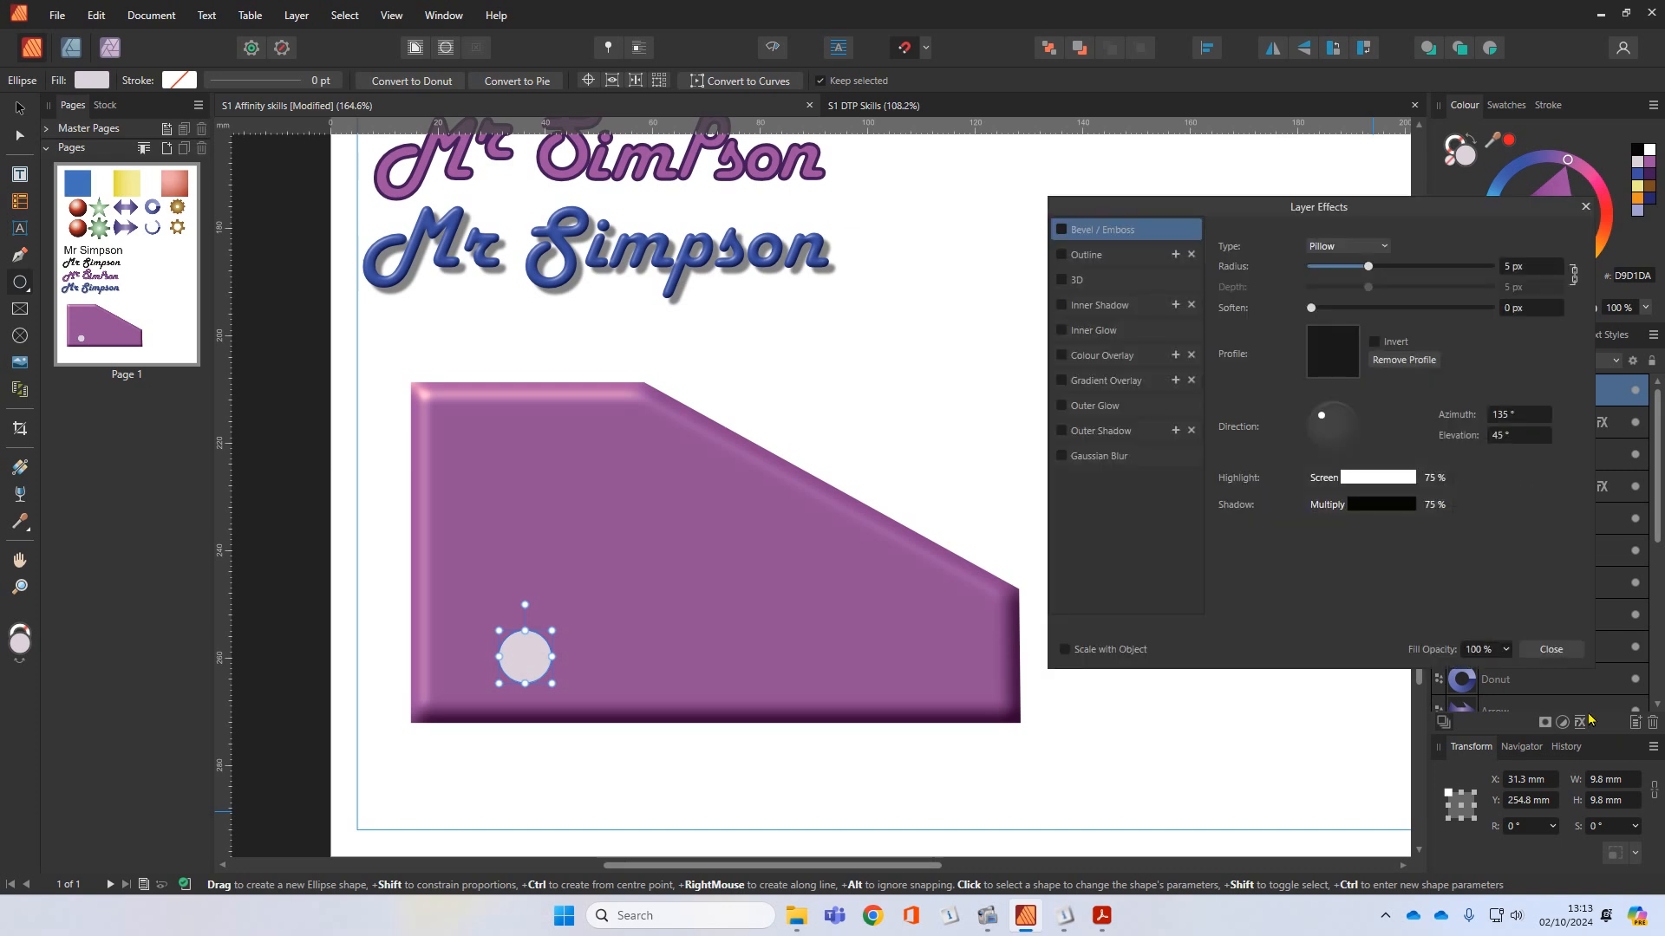
left_click(1074, 281)
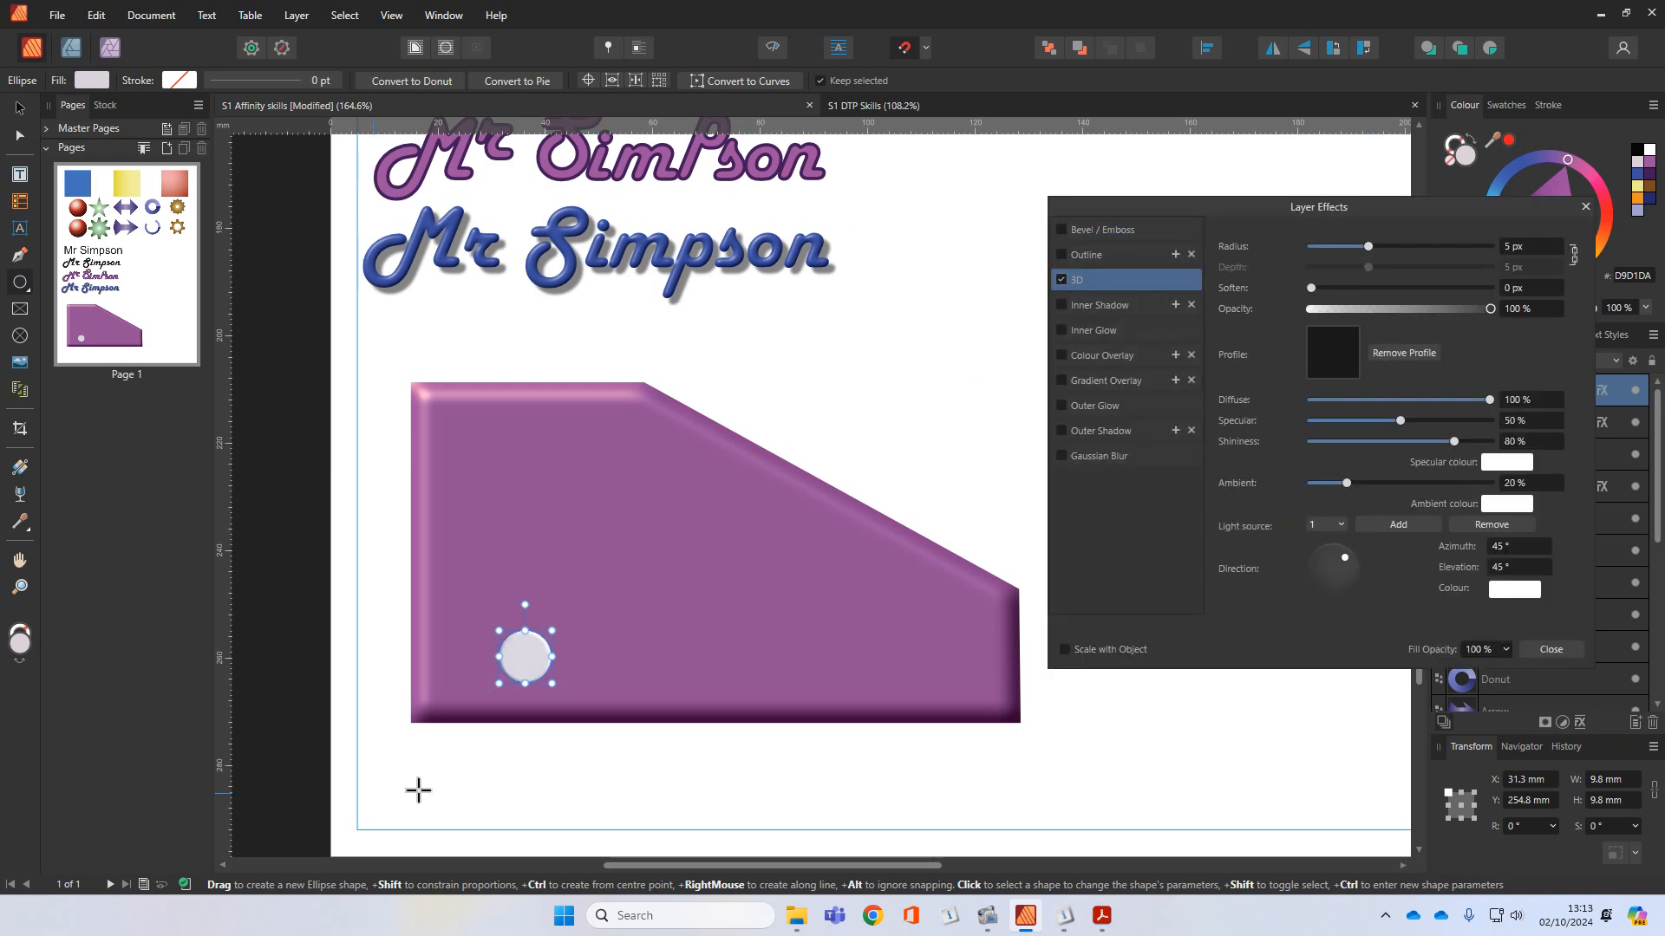
scroll(509, 747, "up", 3)
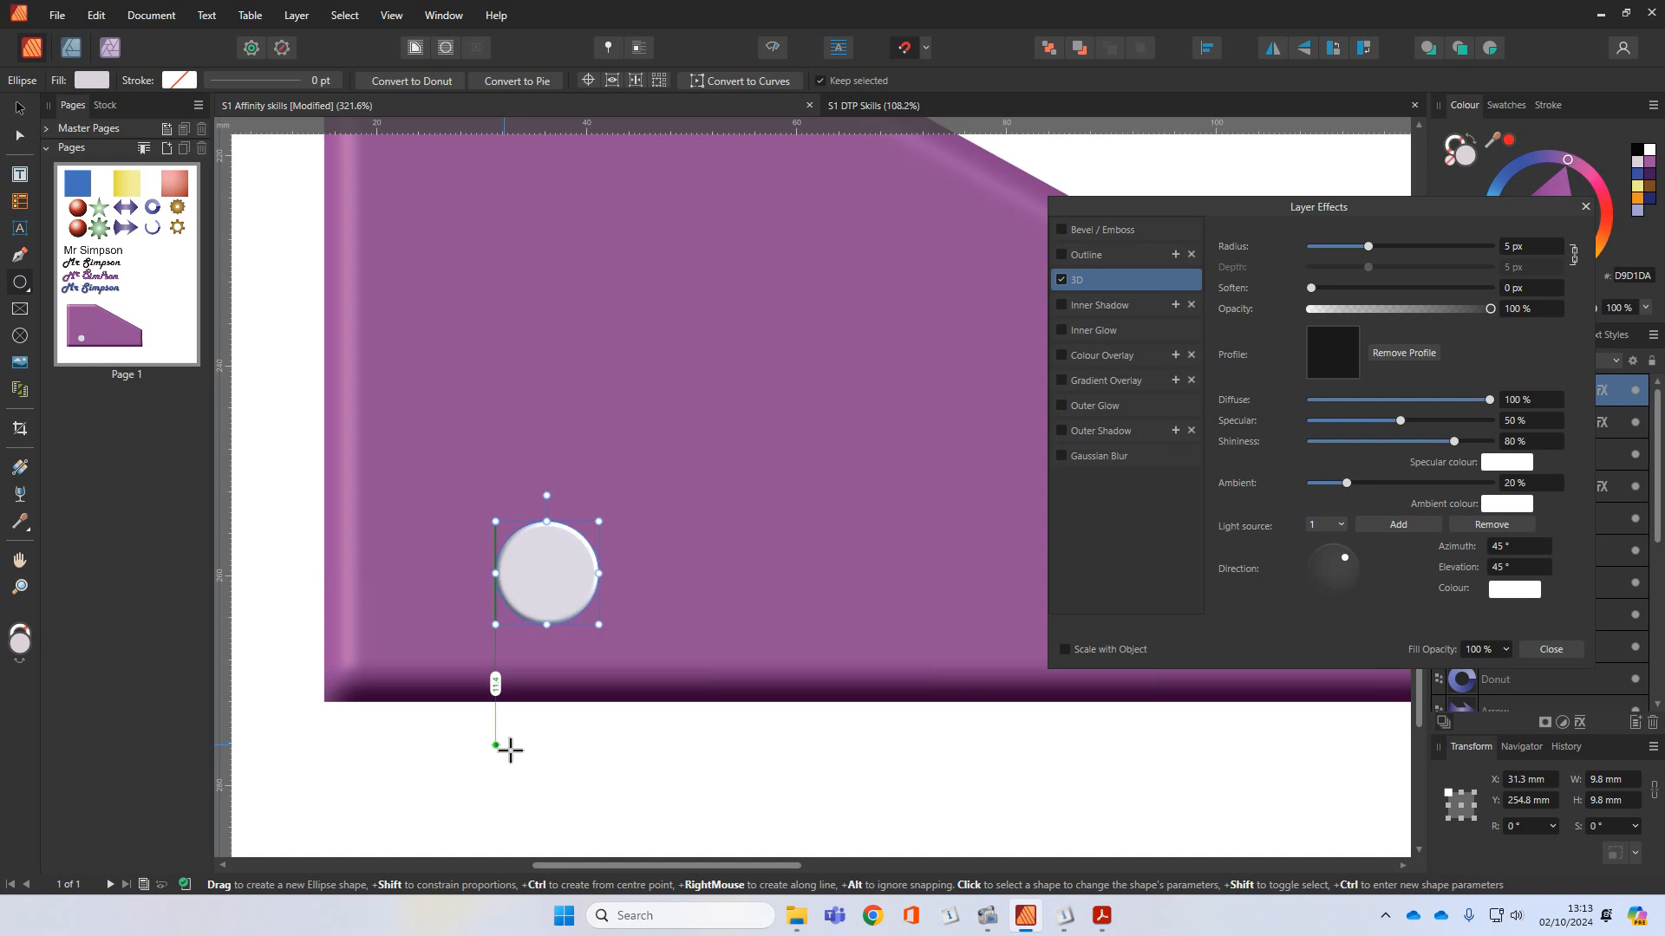
left_click_drag(1346, 561, 1321, 565)
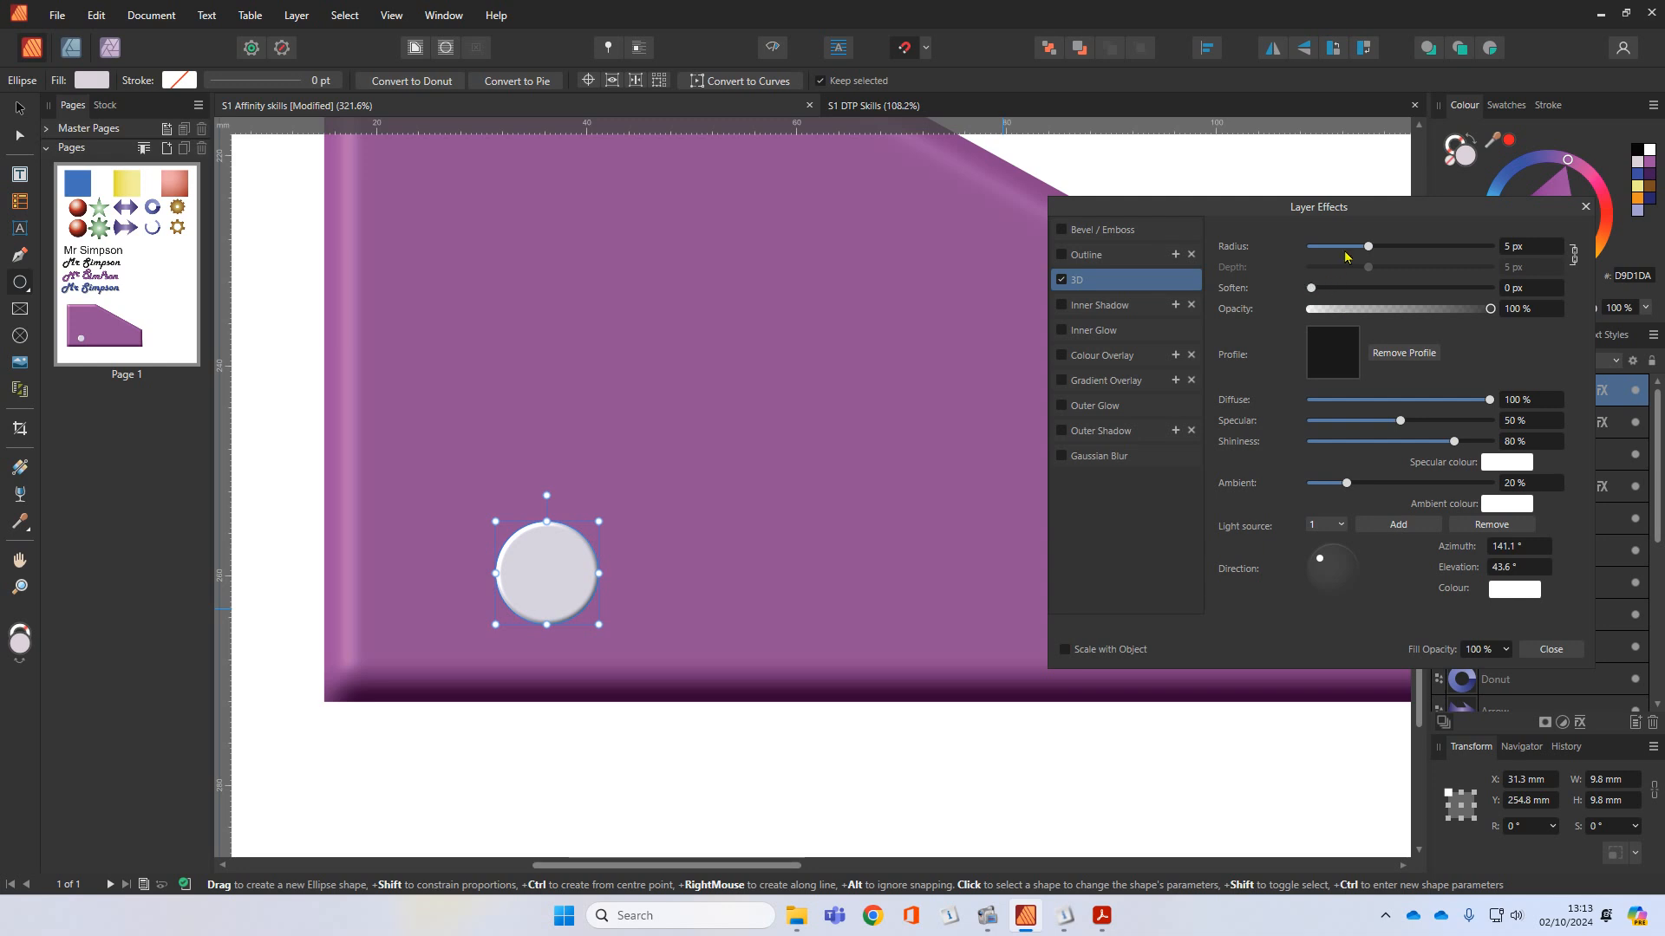
left_click_drag(1370, 247, 1385, 249)
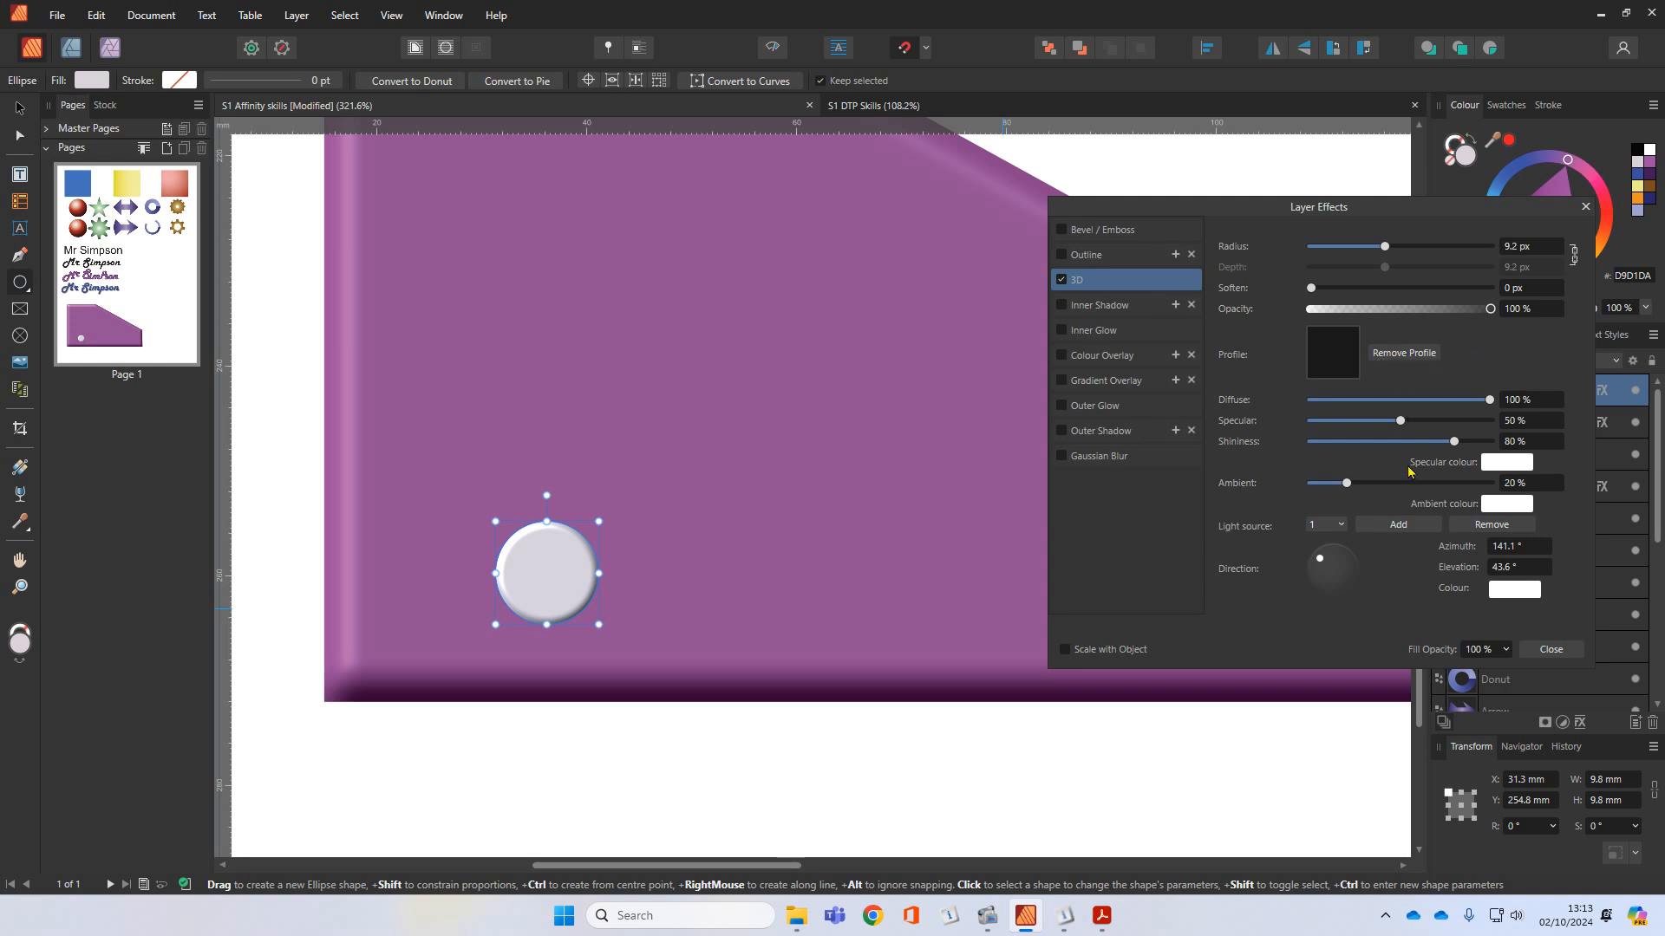
left_click_drag(1454, 445, 1405, 423)
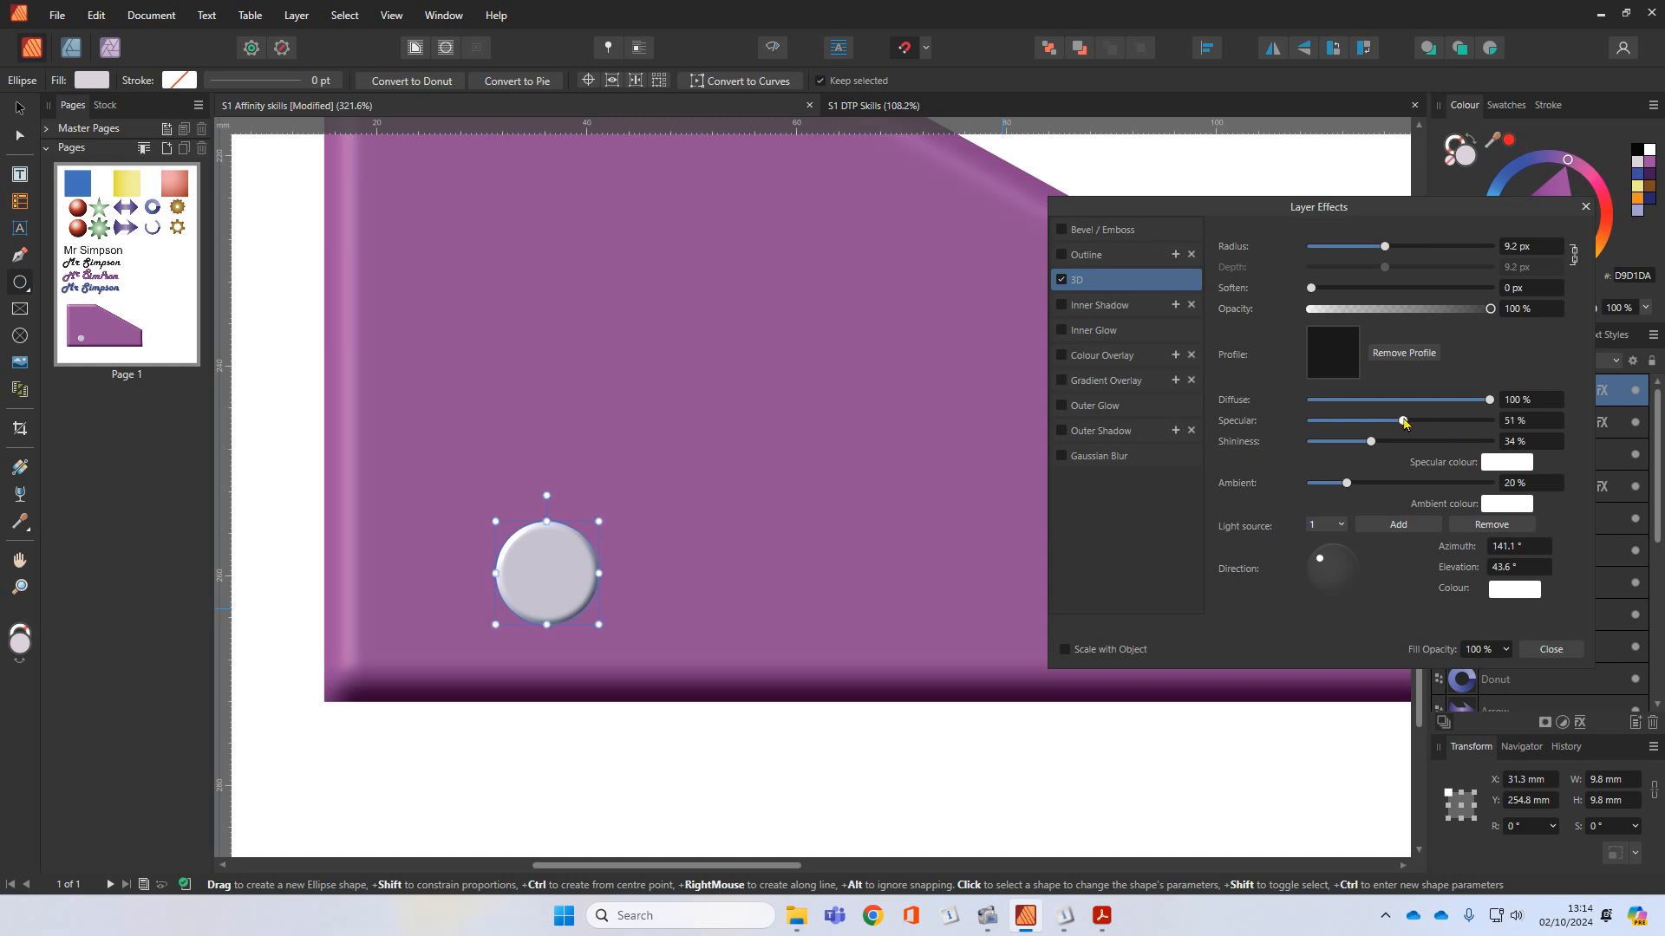
left_click(1551, 651)
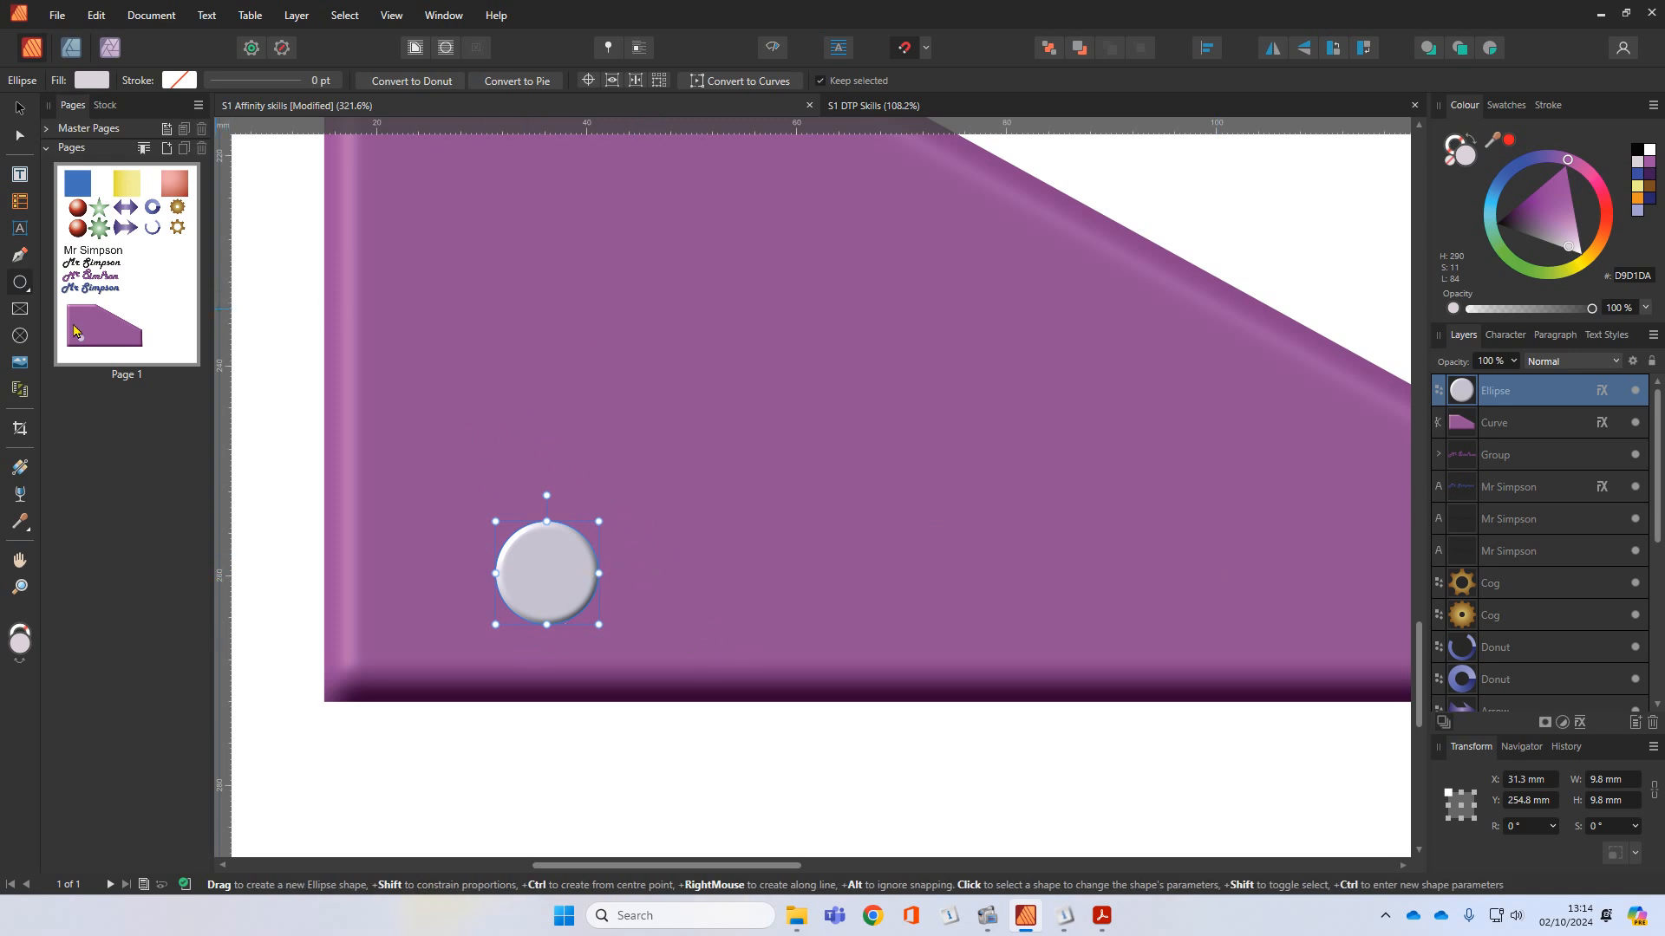
Step: Draw a donut about 21 mm across, centre it on the hub circle and set its hole radius to 45% to fit the hub
left_click(29, 292)
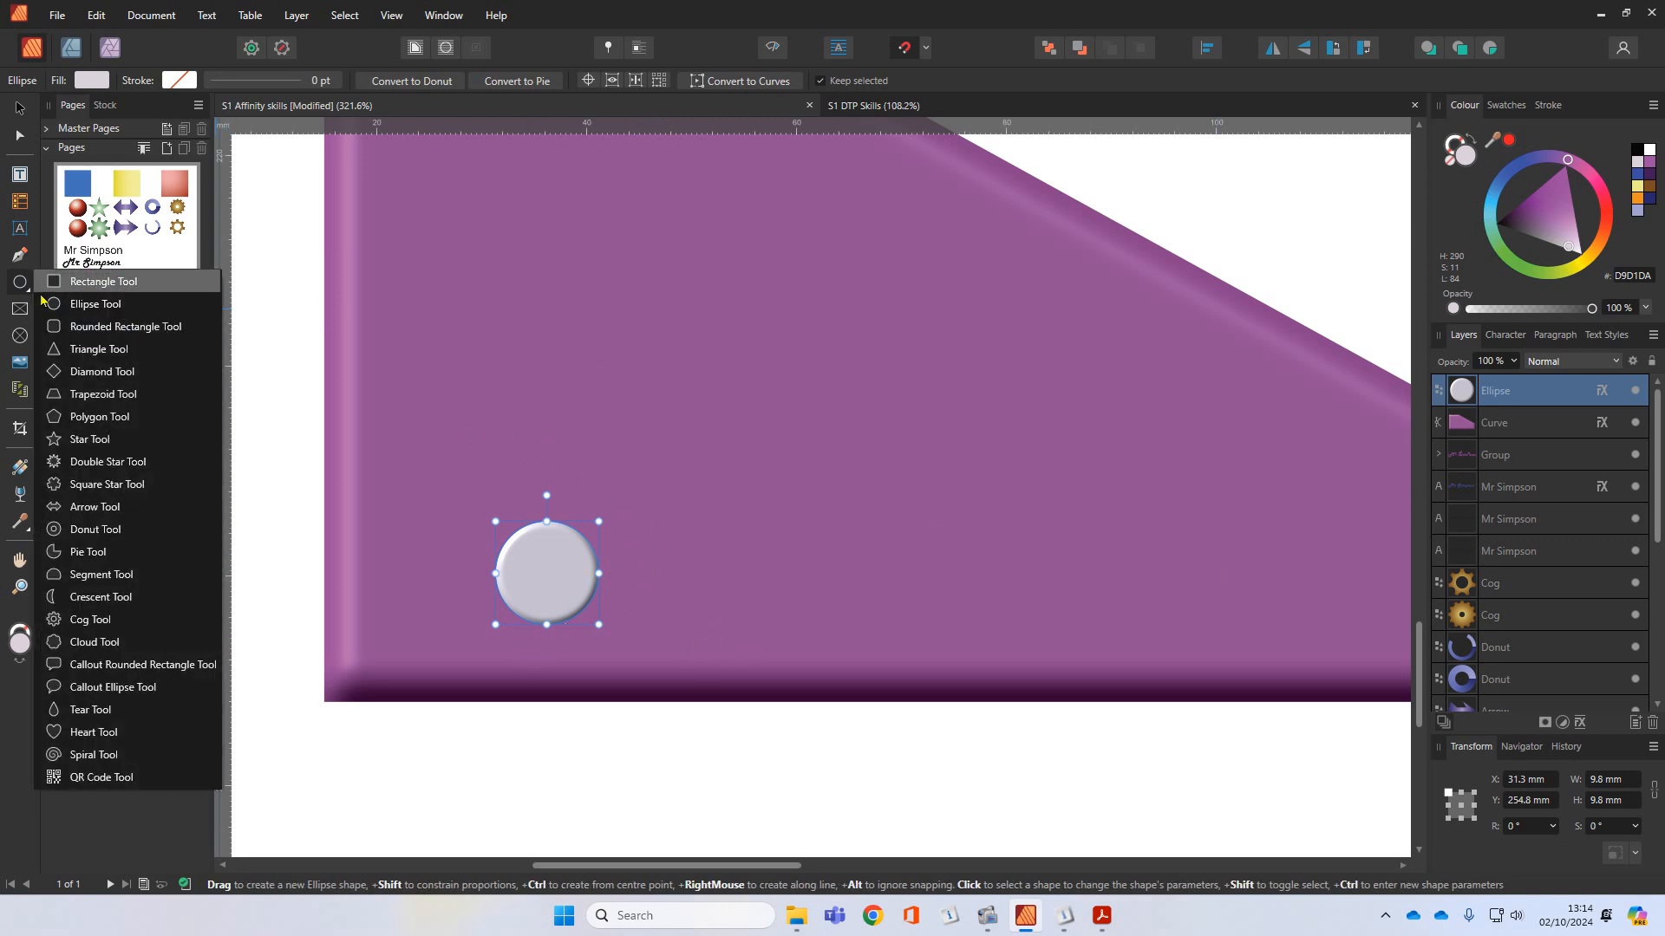
left_click(102, 530)
left_click_drag(676, 465, 897, 686)
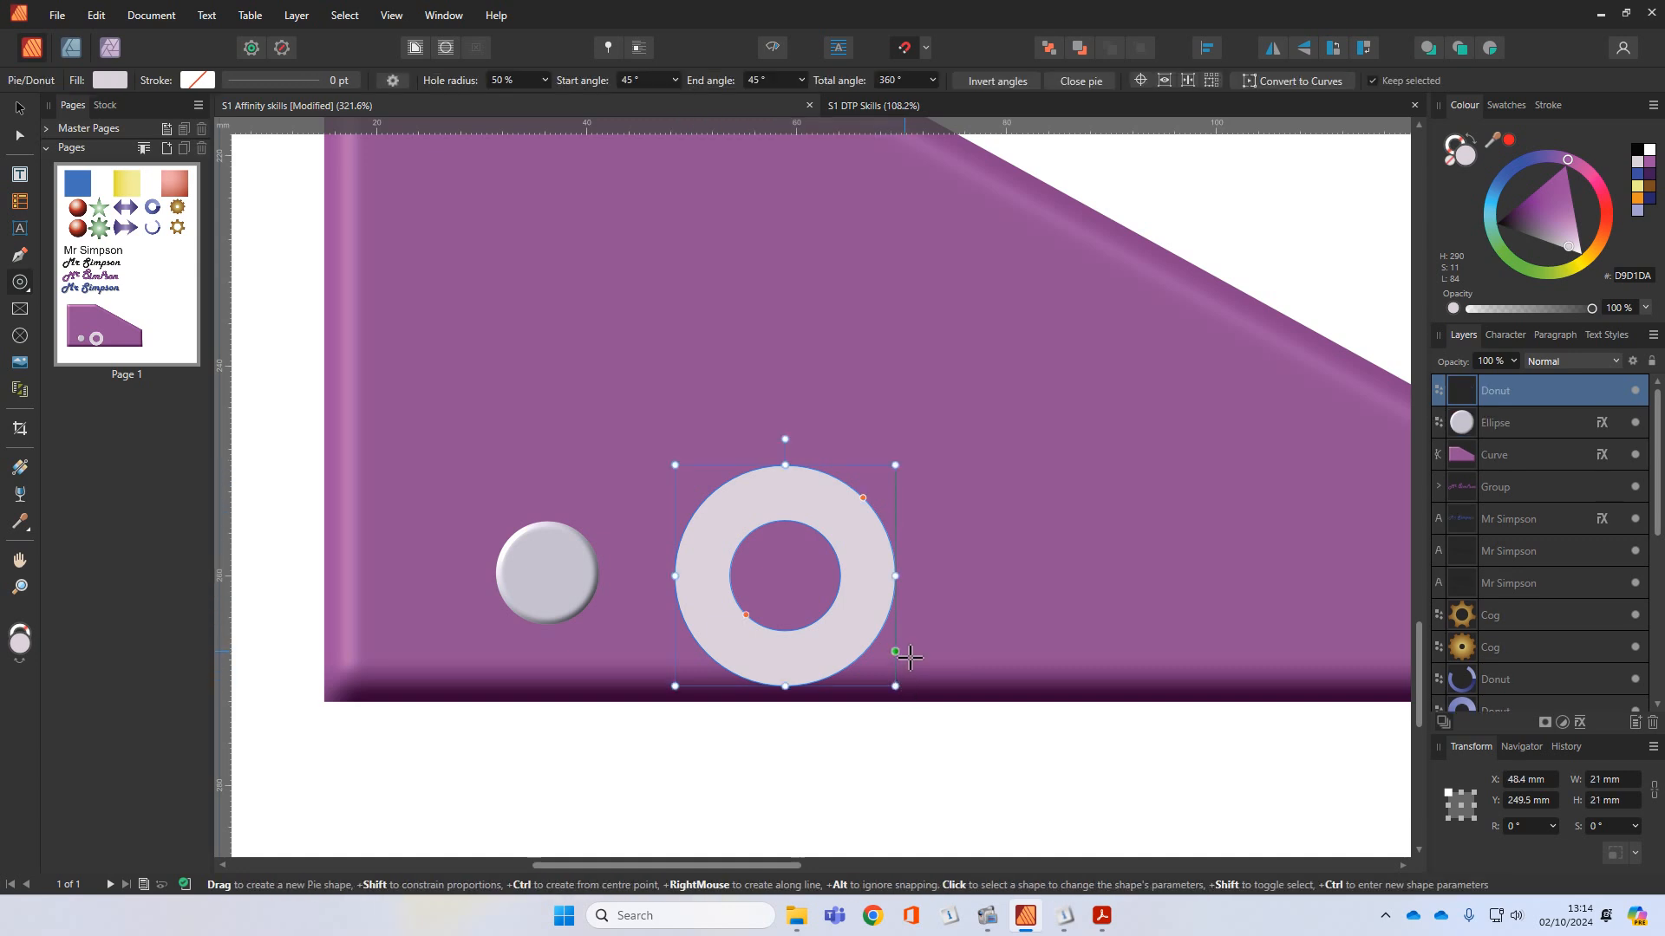
left_click_drag(899, 623, 660, 617)
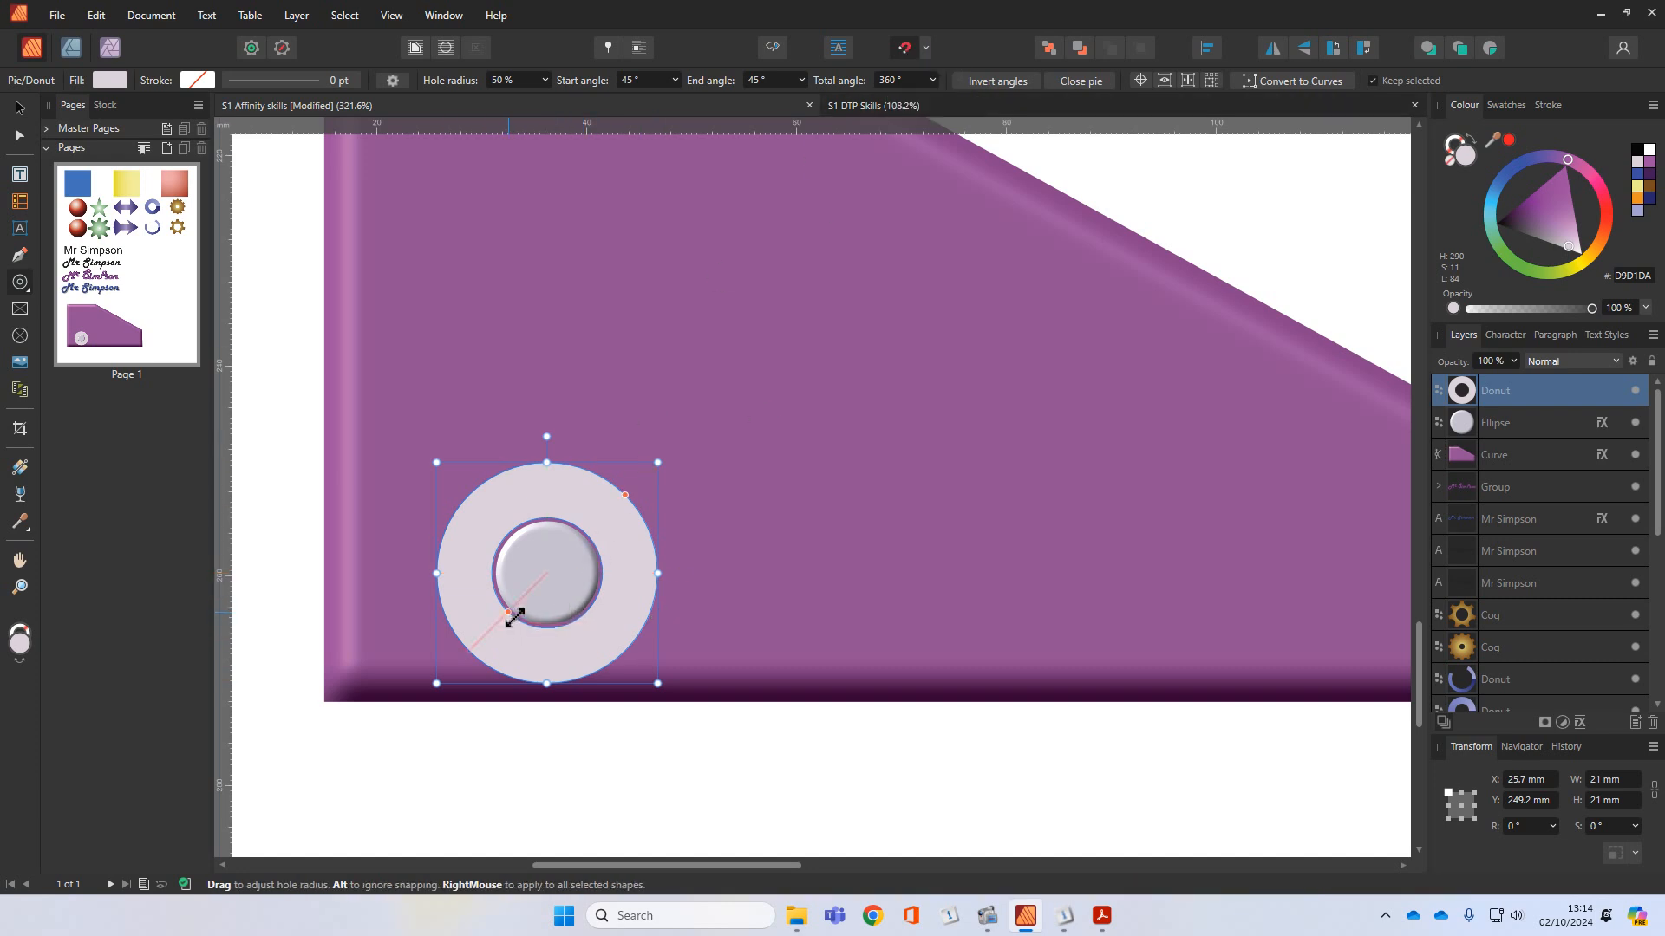
scroll(320, 676, "up", 3)
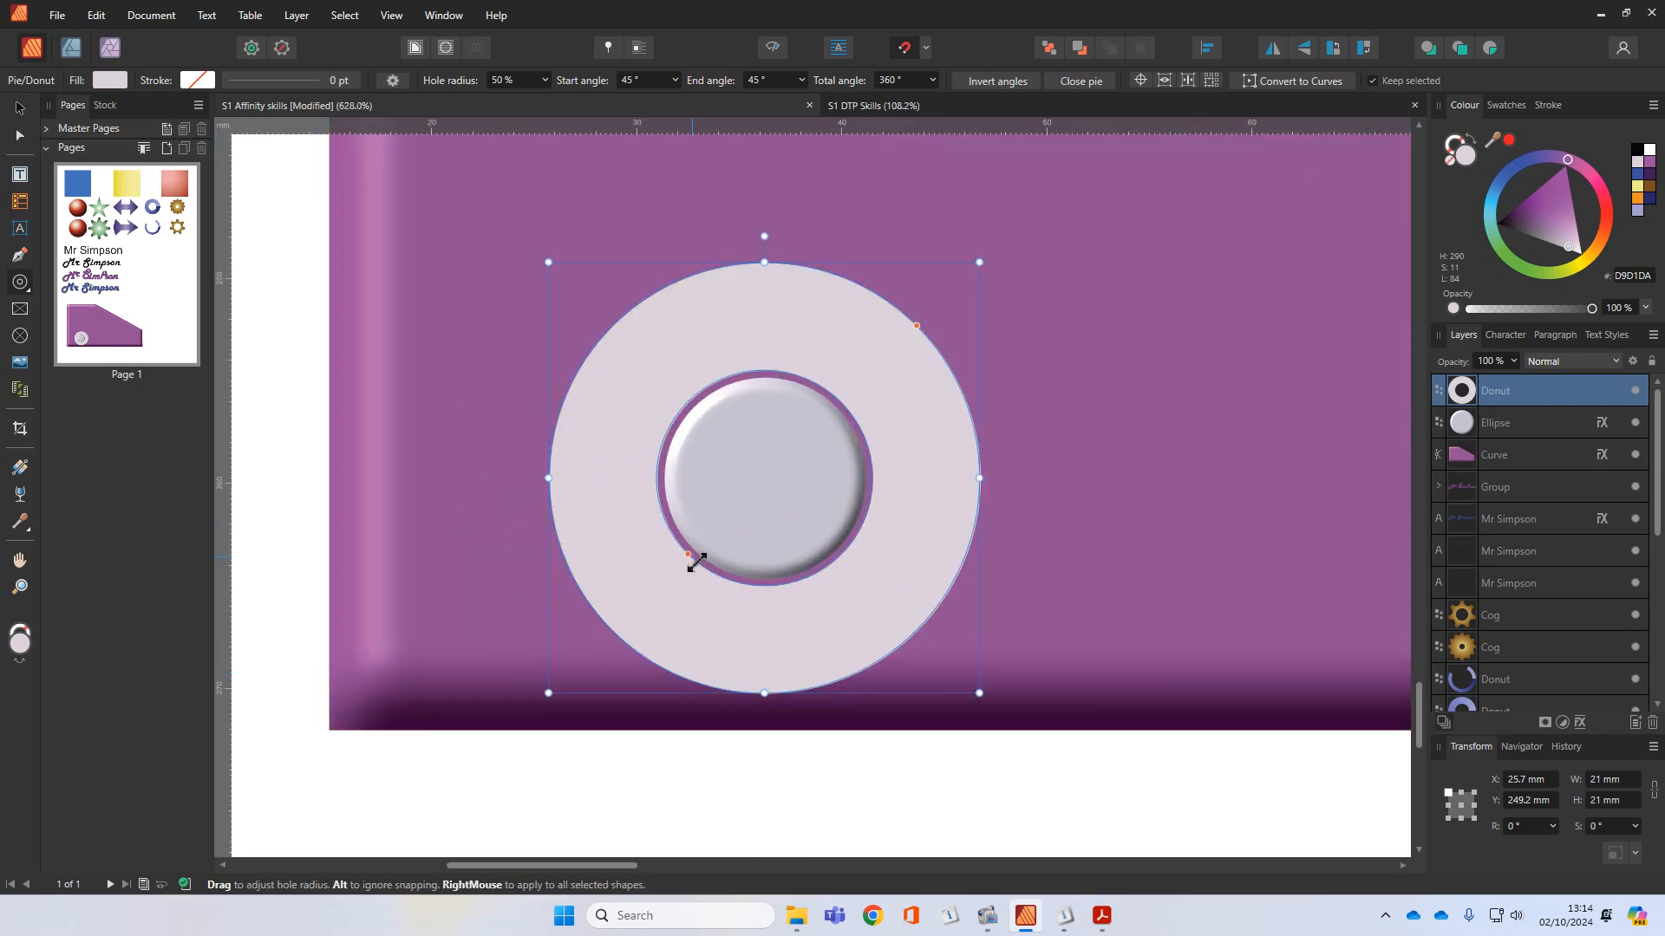
left_click_drag(697, 557, 702, 556)
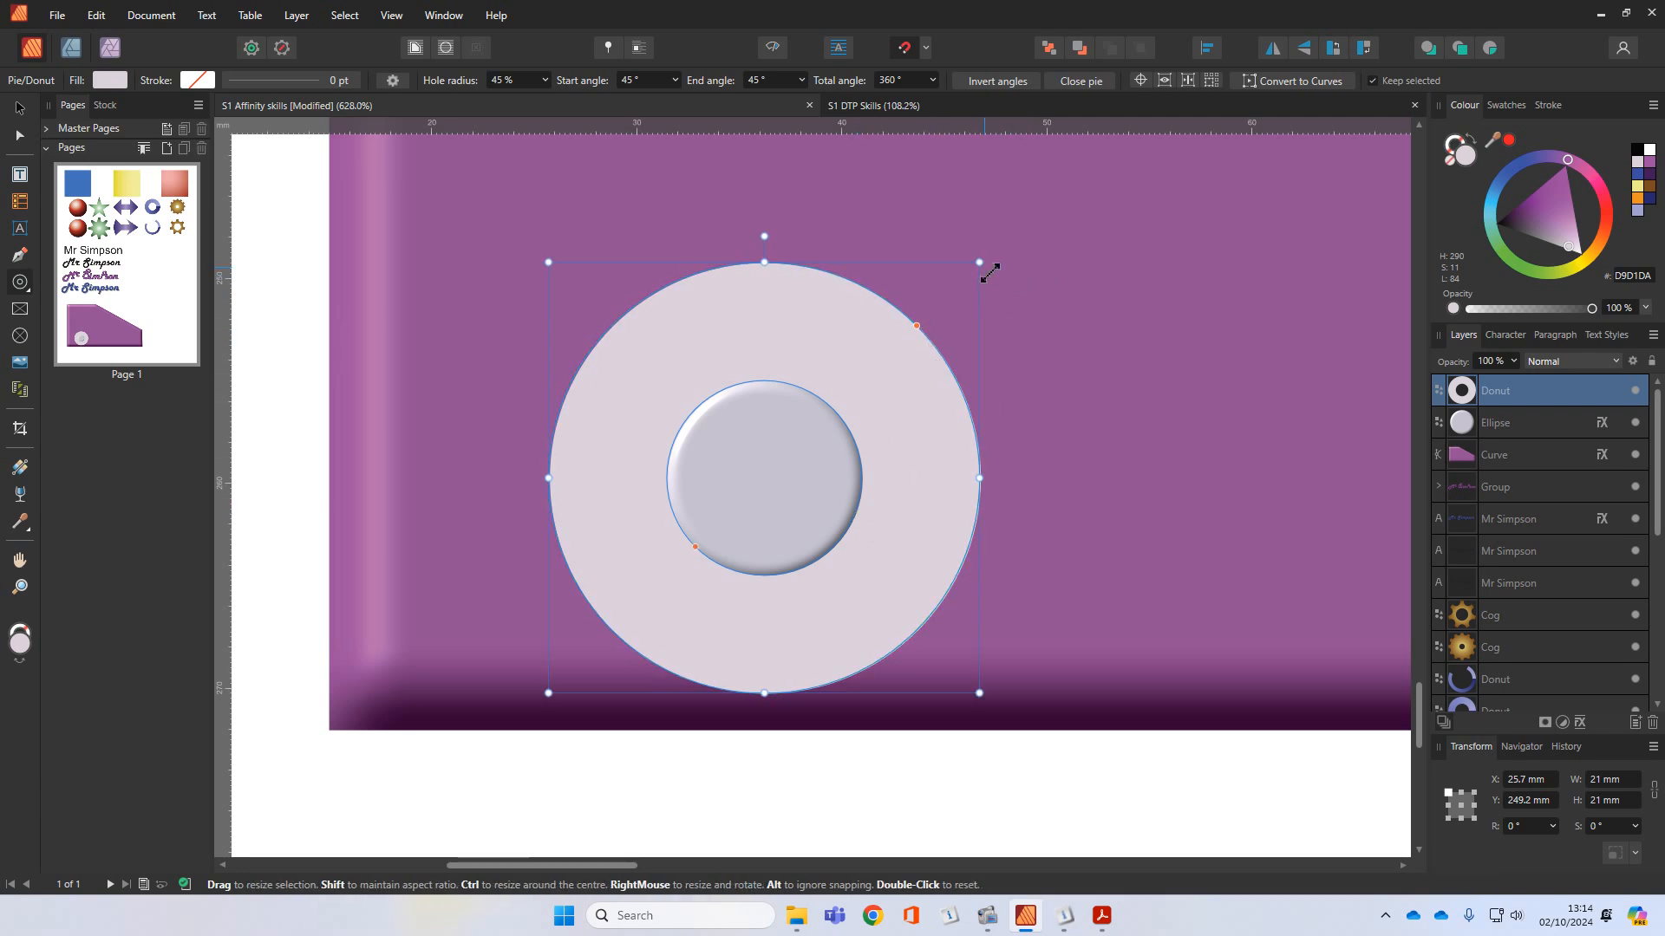
Step: Enlarge the donut around the hub to about 29.9 mm across and reduce its hole radius to 33% to meet the hub's edge
scroll(577, 611, "down", 5)
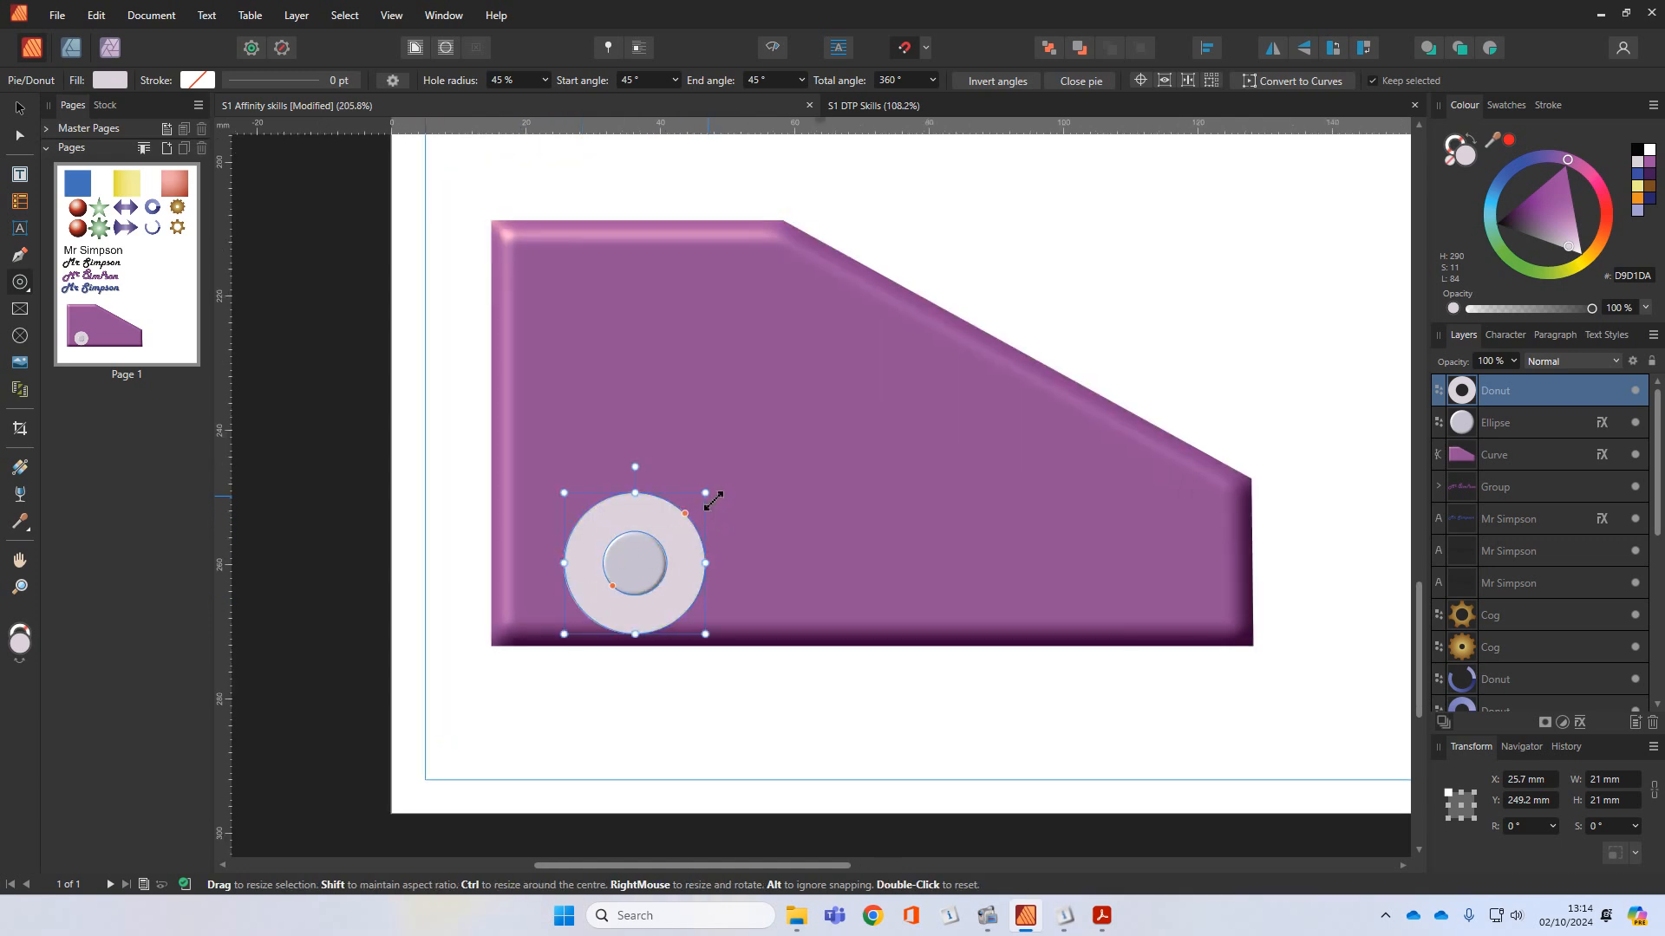
left_click_drag(713, 498, 778, 438)
left_click_drag(728, 643, 699, 672)
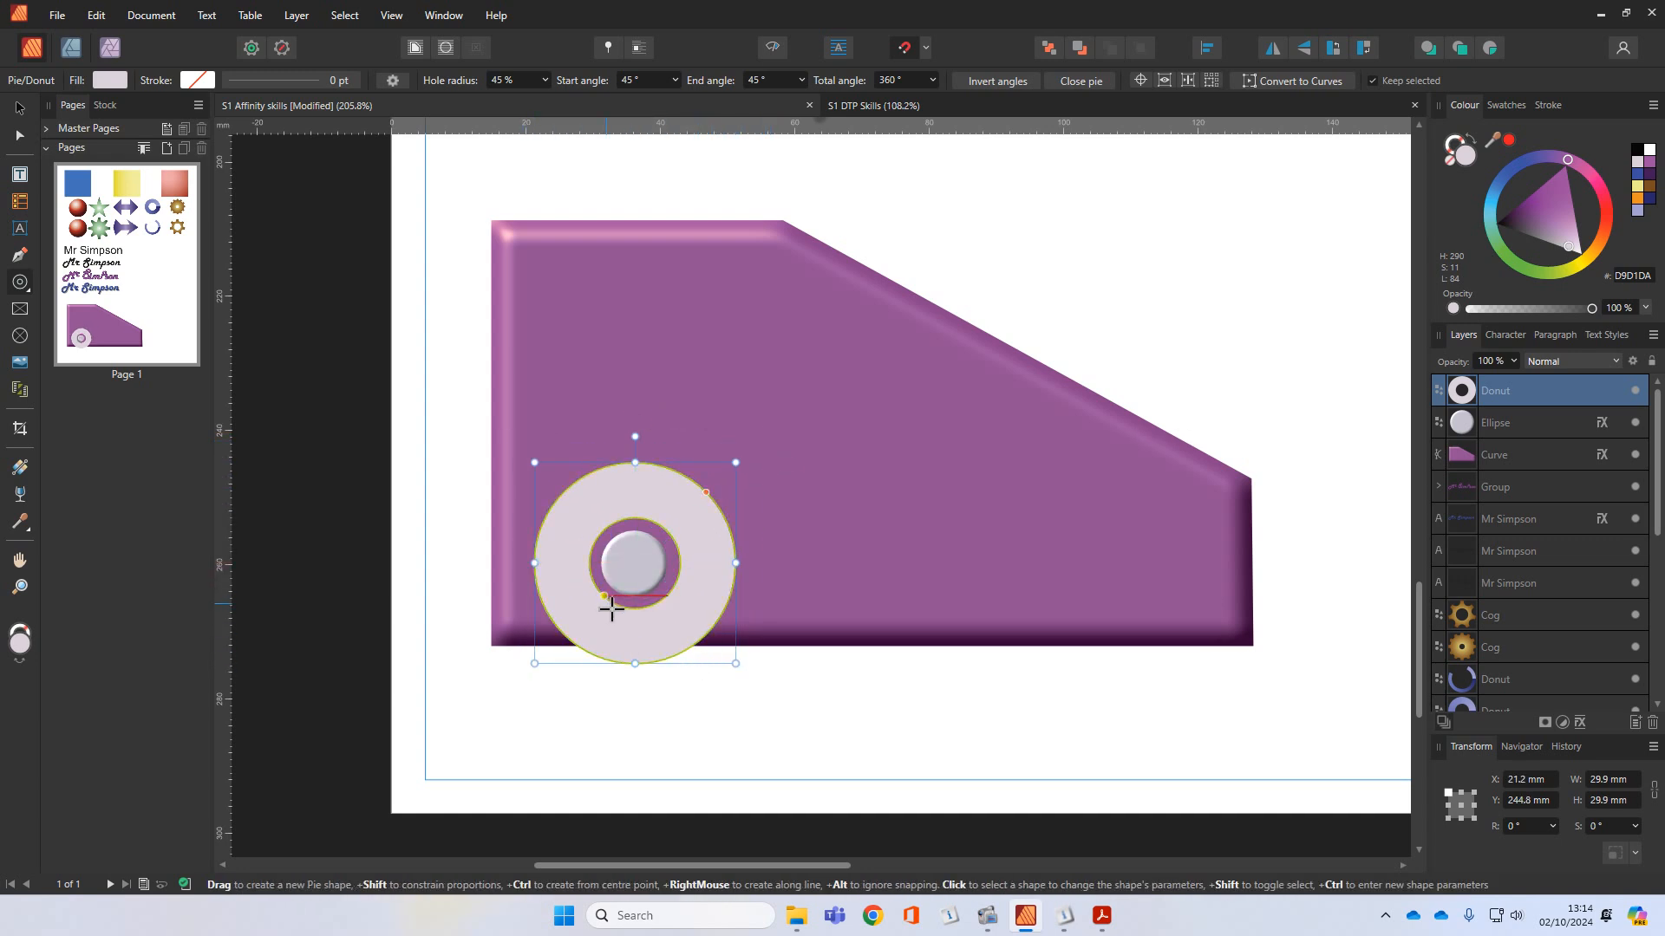
mouse_move(611, 599)
left_mouse_down()
mouse_move(623, 579)
mouse_move(619, 598)
left_mouse_up()
scroll(618, 598, "up", 6)
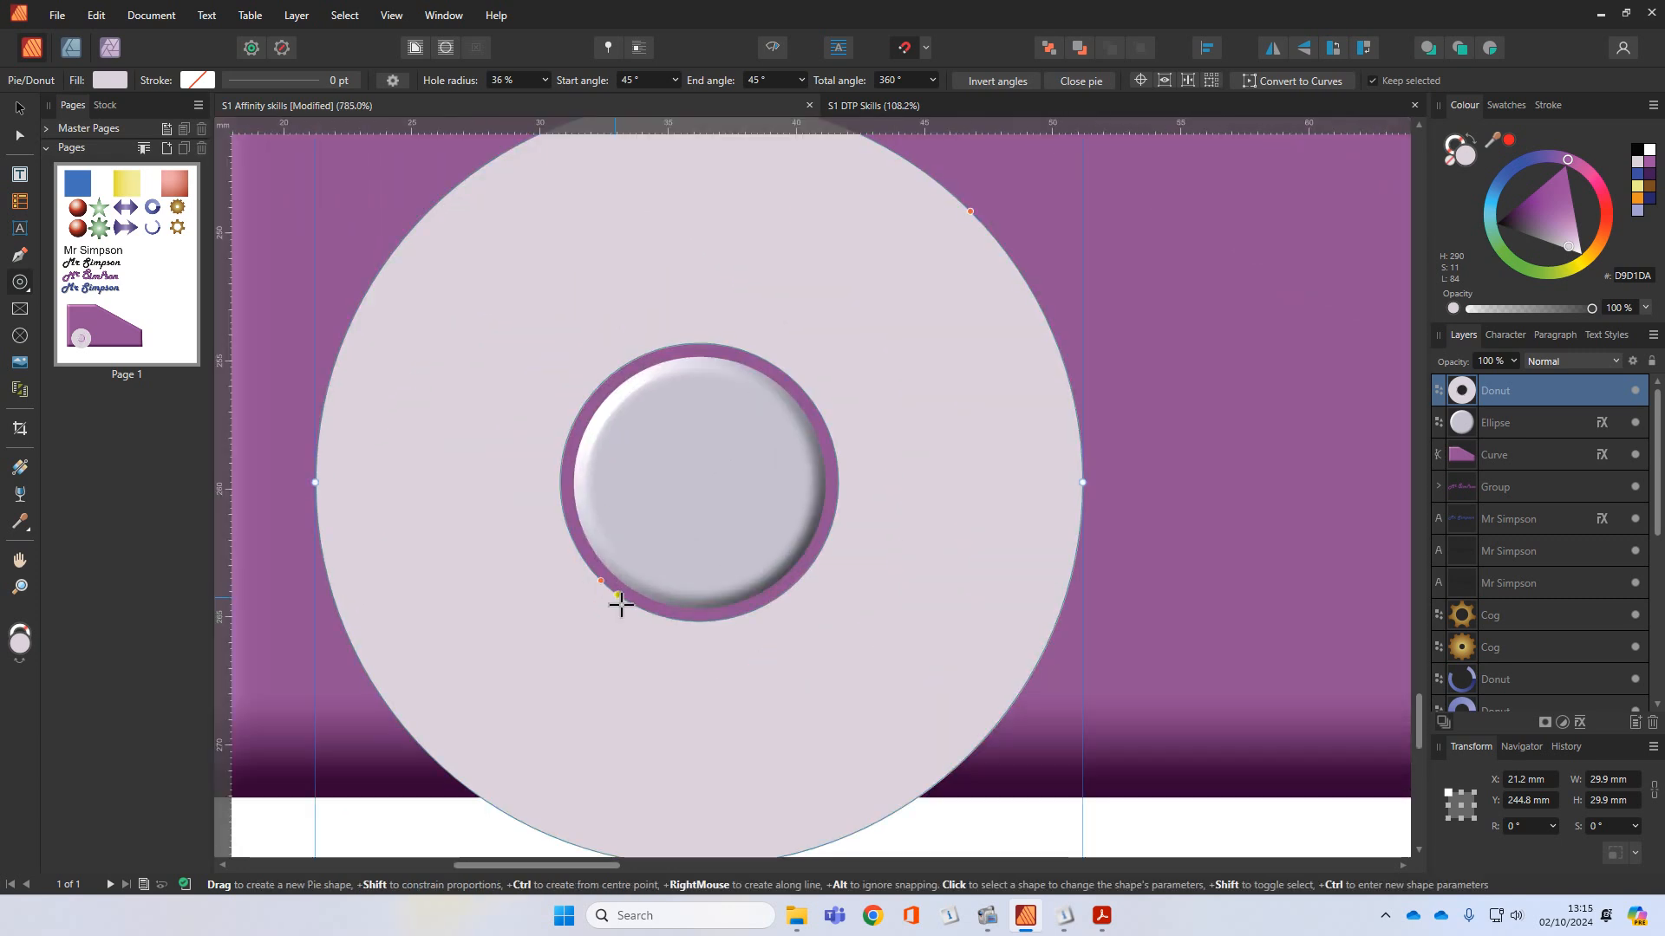
left_click_drag(611, 586, 619, 581)
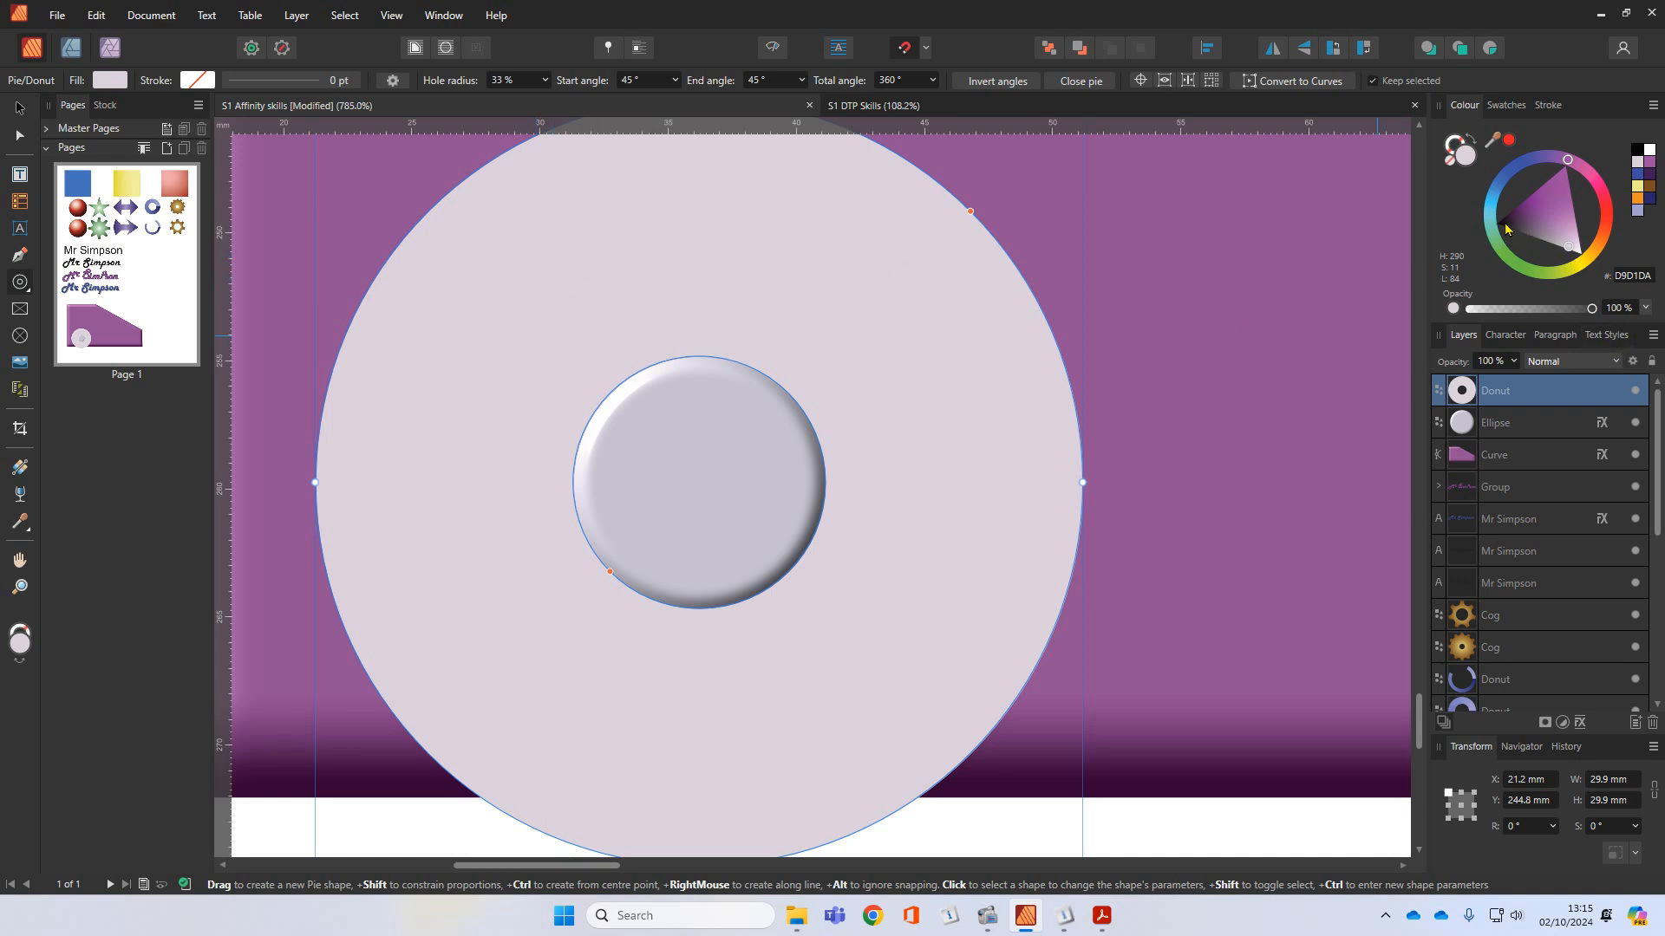
Step: Fill the tyre donut black (000000) and give it a 3D effect with radius 23.2 px, azimuth 135° and elevation 46°
left_click_drag(1505, 229, 1497, 223)
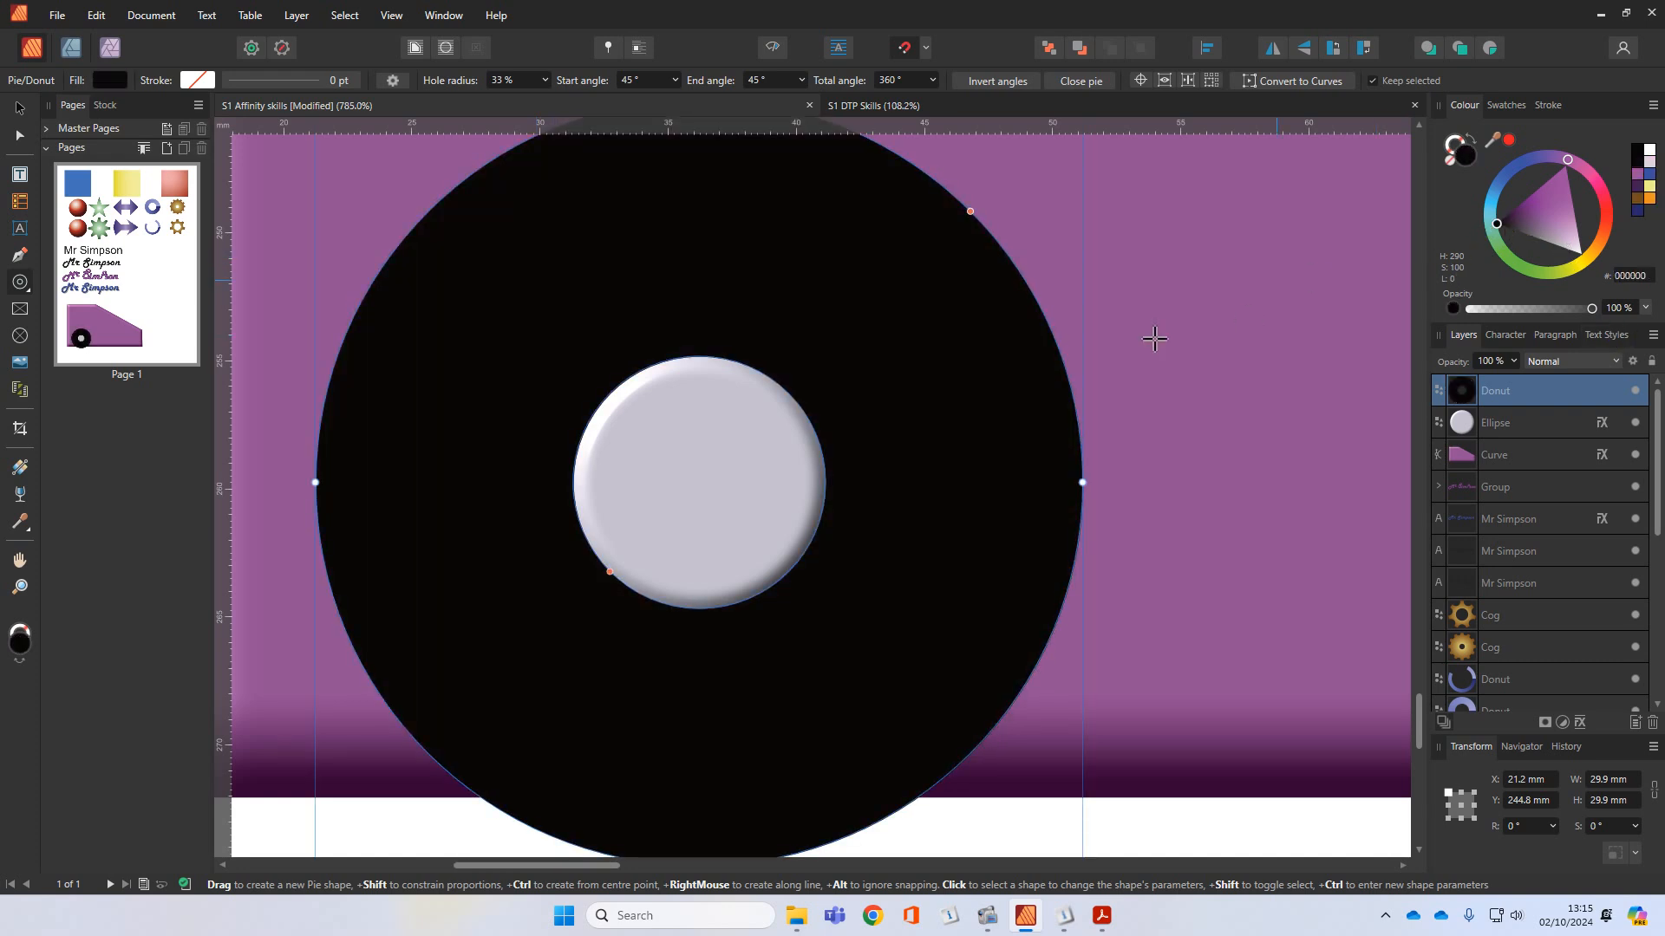
left_click(1580, 723)
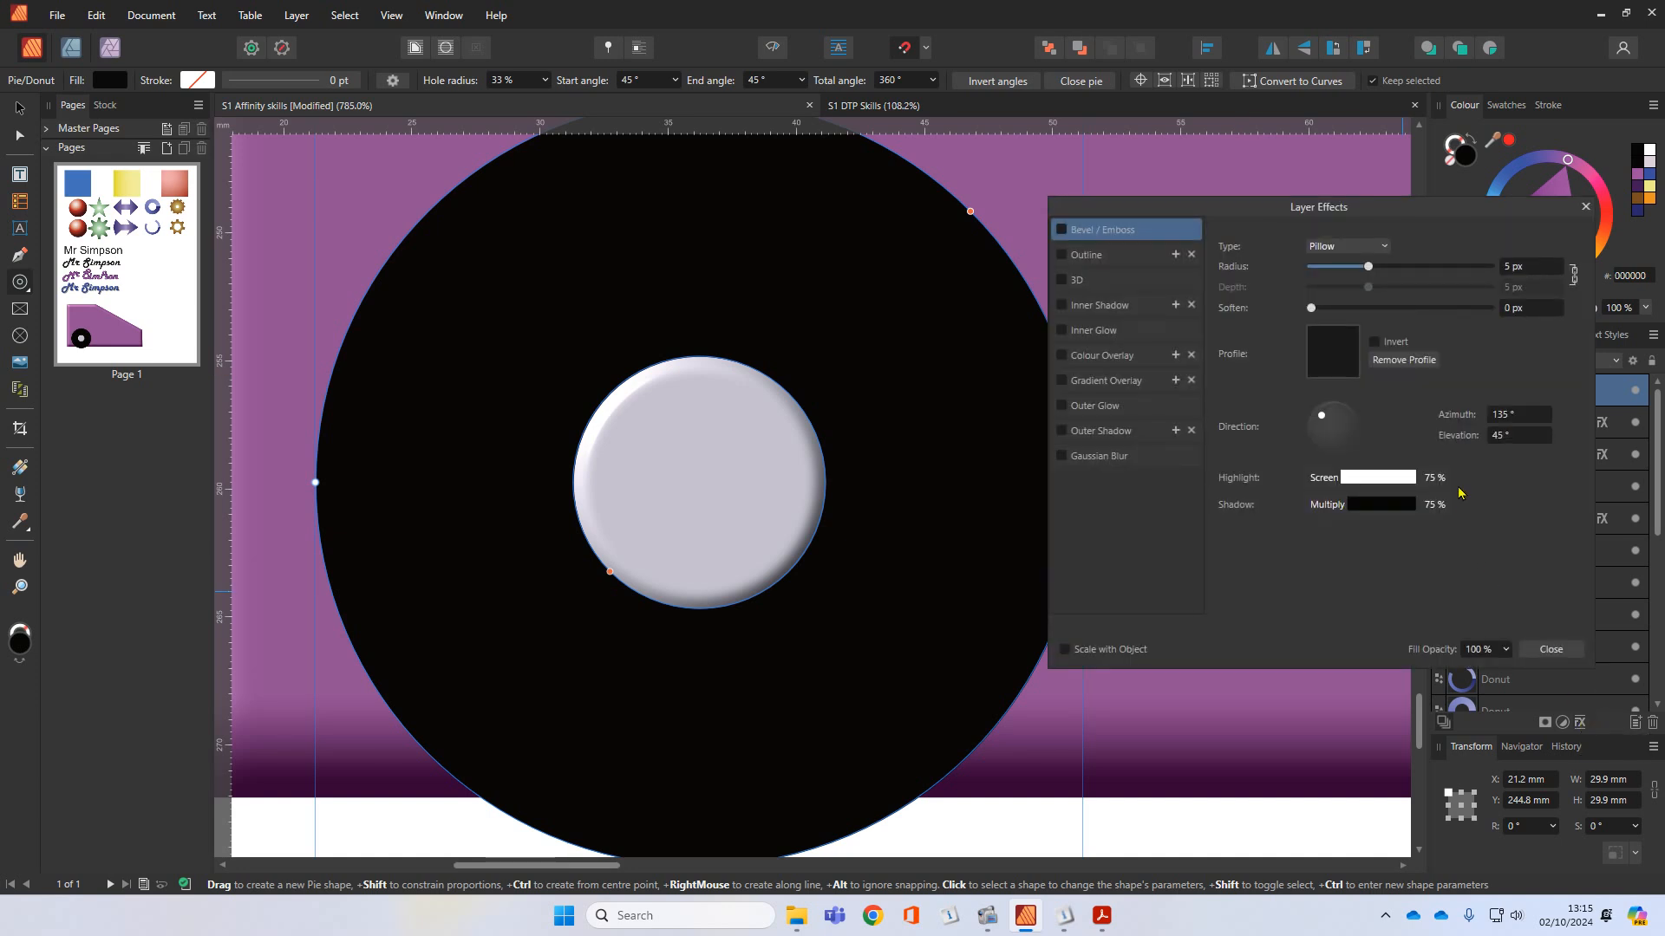
left_click(1060, 279)
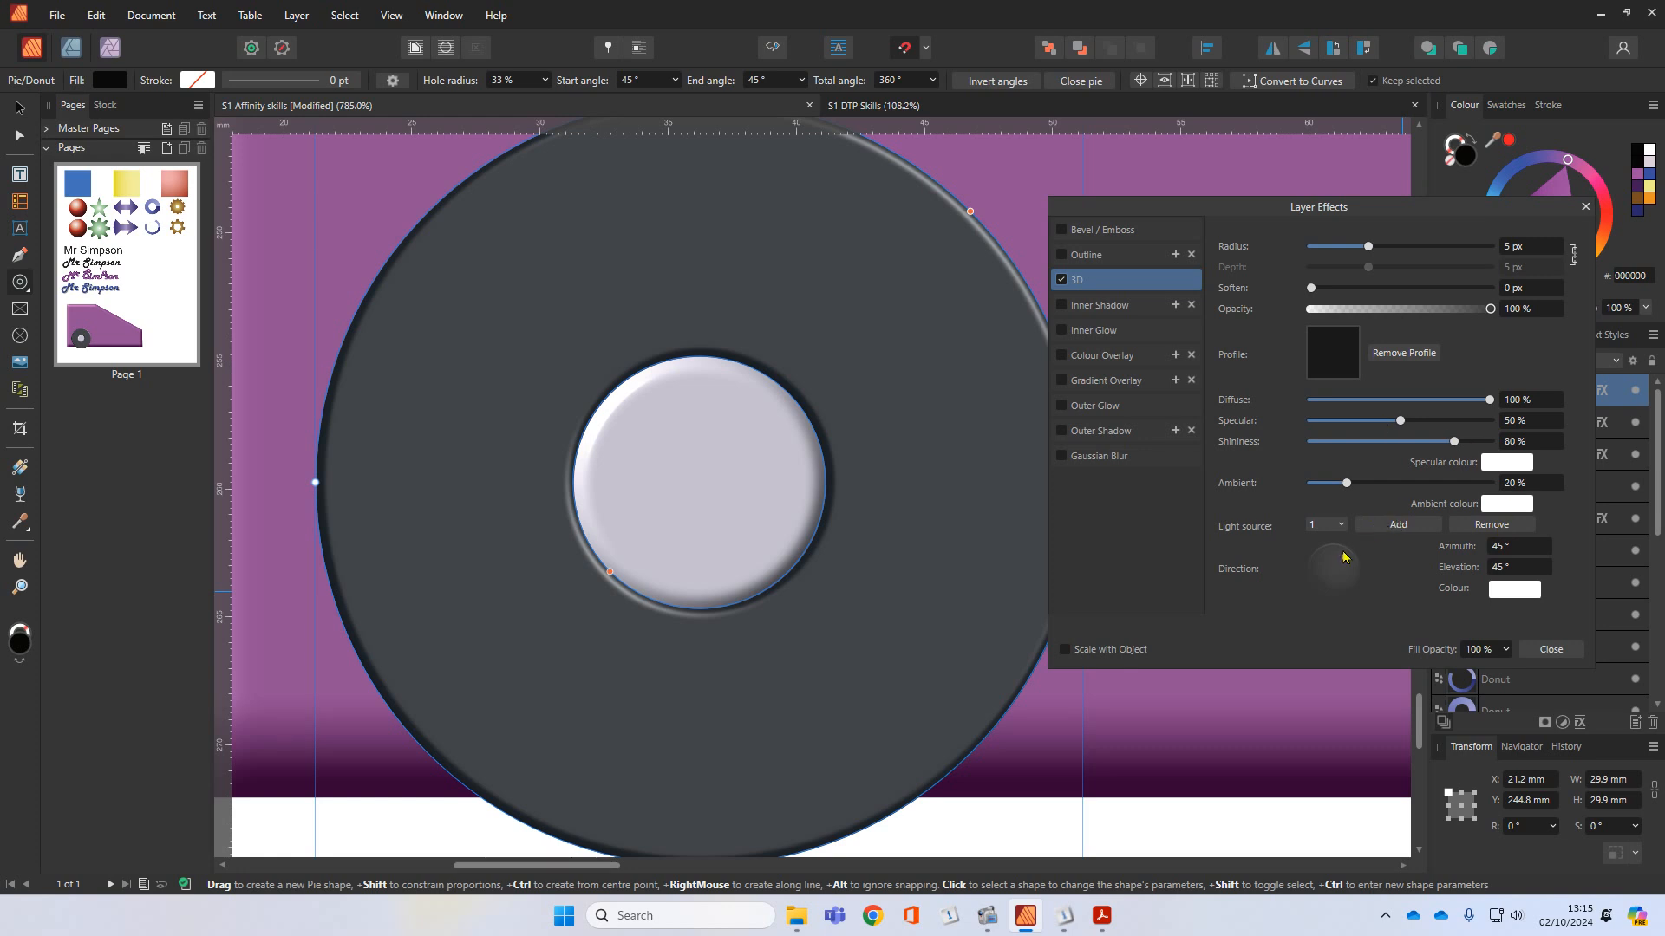
left_click_drag(1345, 557, 1323, 564)
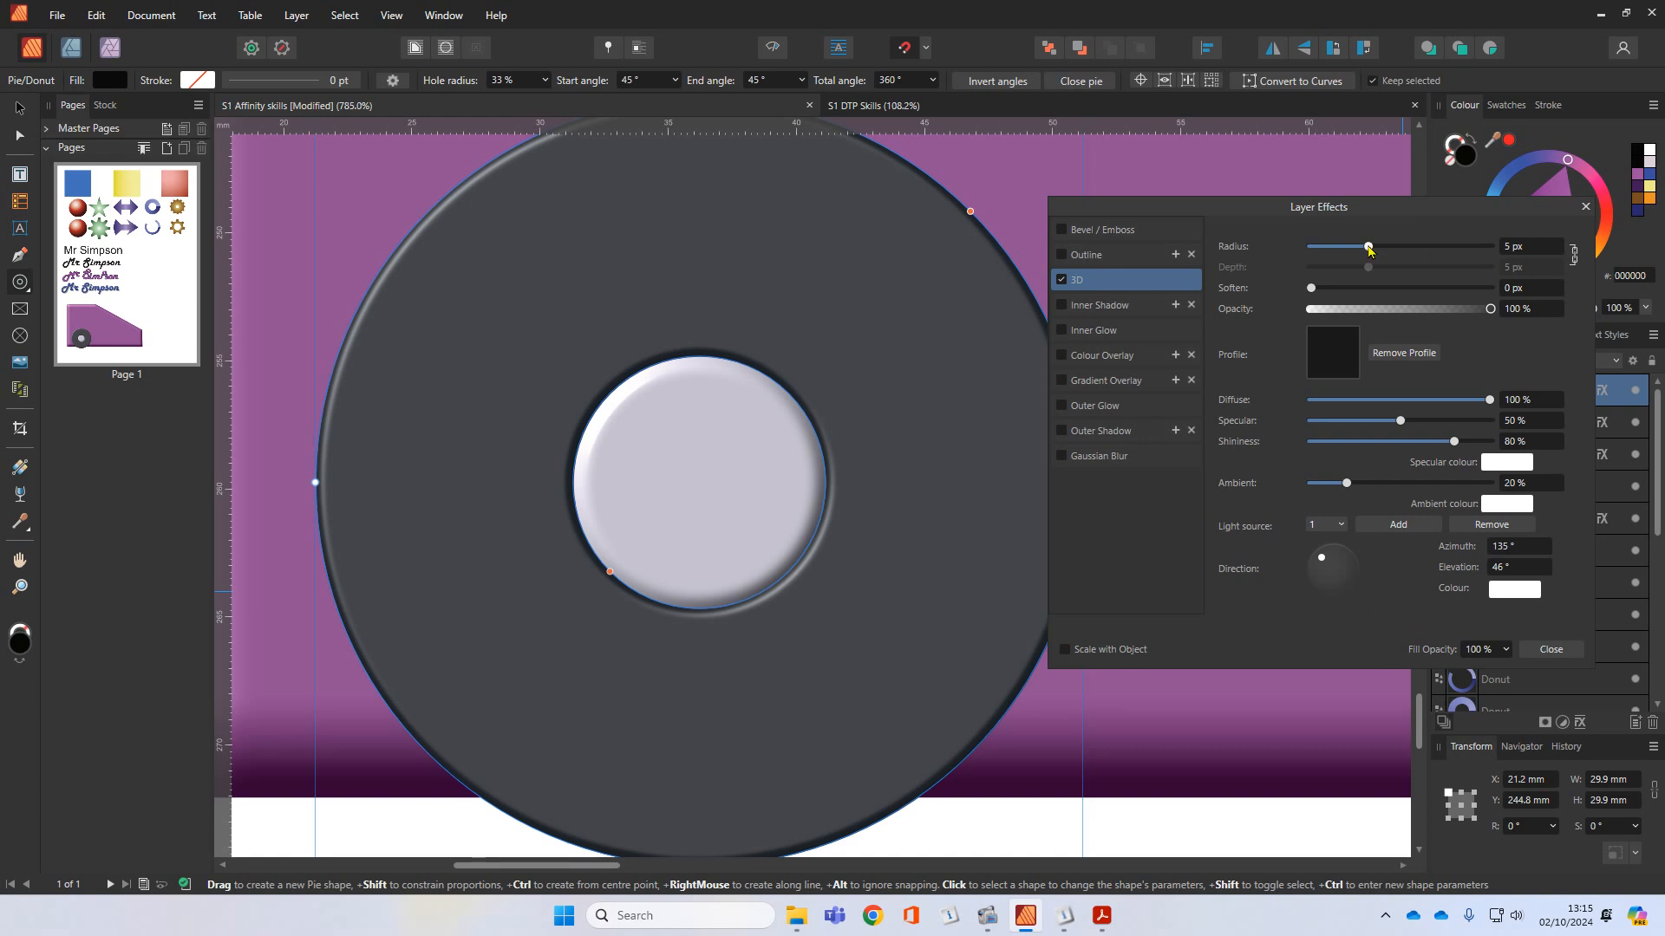
left_click_drag(1368, 249, 1417, 249)
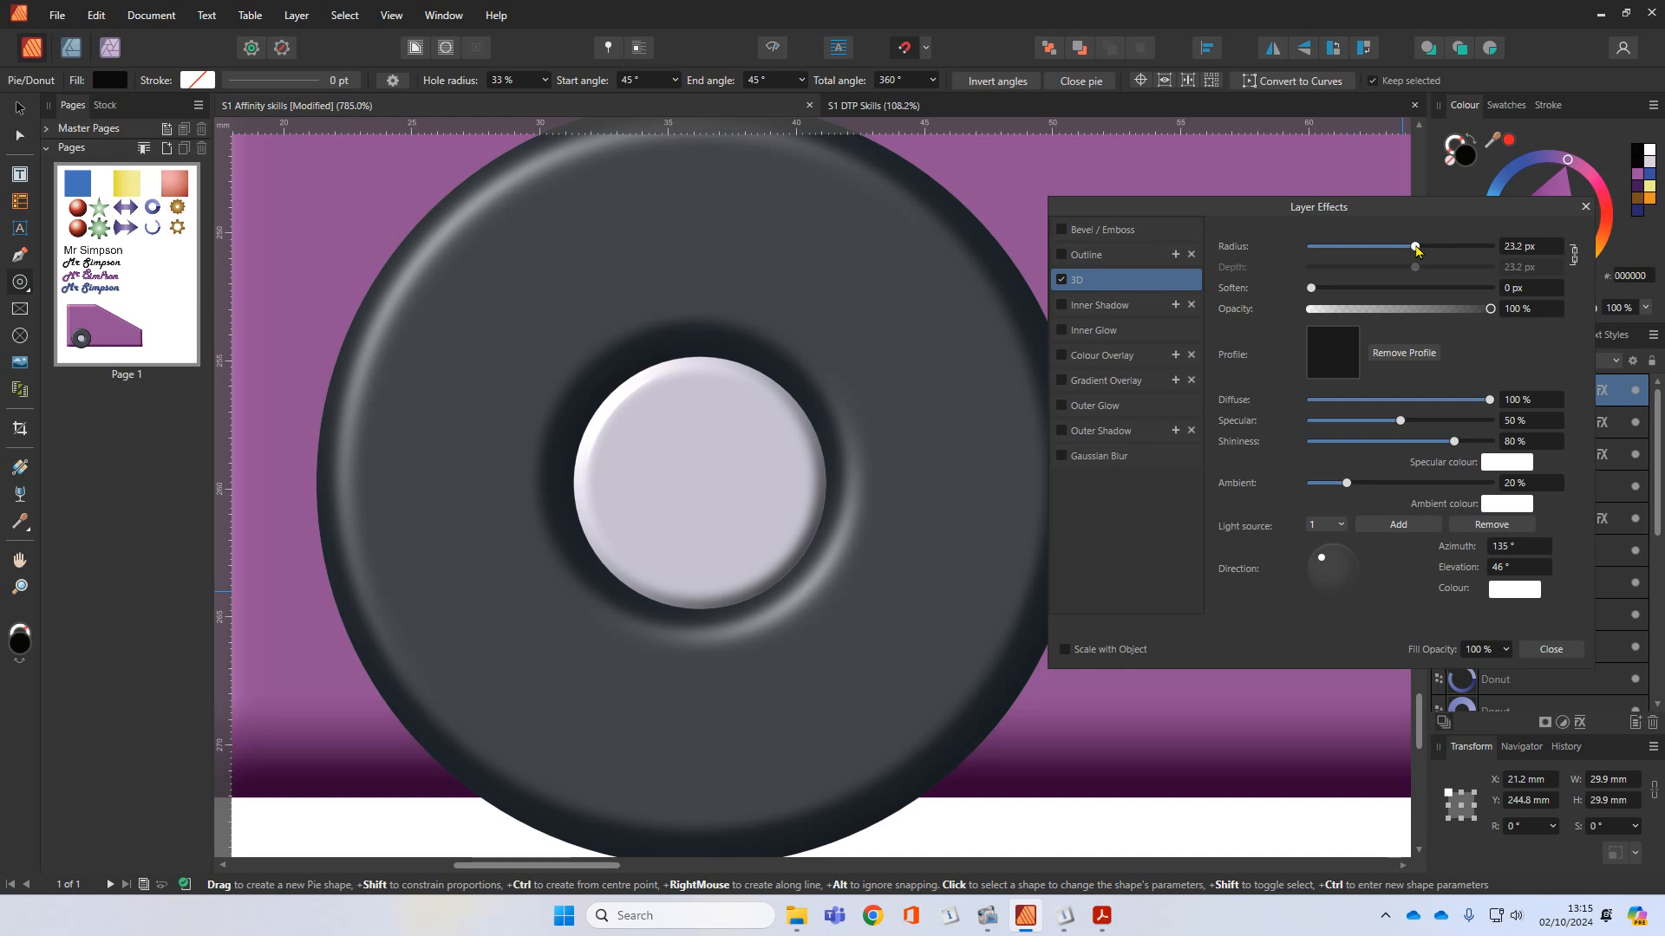
left_click_drag(1417, 249, 1417, 250)
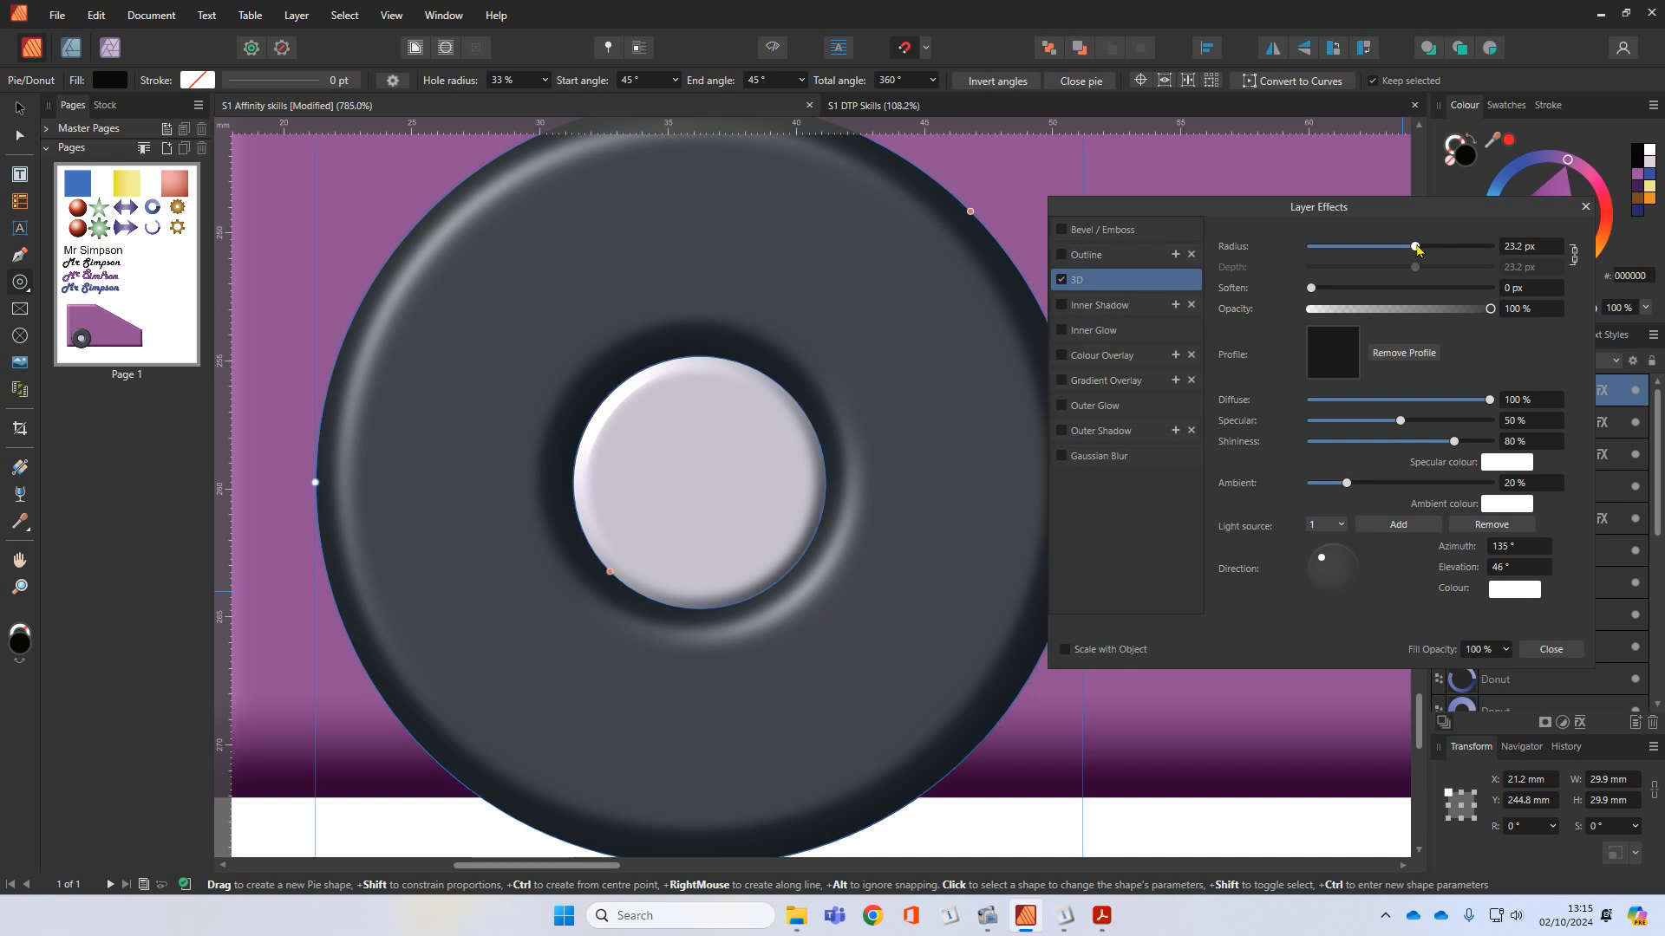
left_click(1551, 650)
Step: Group the tyre and hub into one wheel and move it to about X 22.5 mm, Y 248.4 mm, overhanging the van's lower edge
scroll(1243, 687, "down", 5)
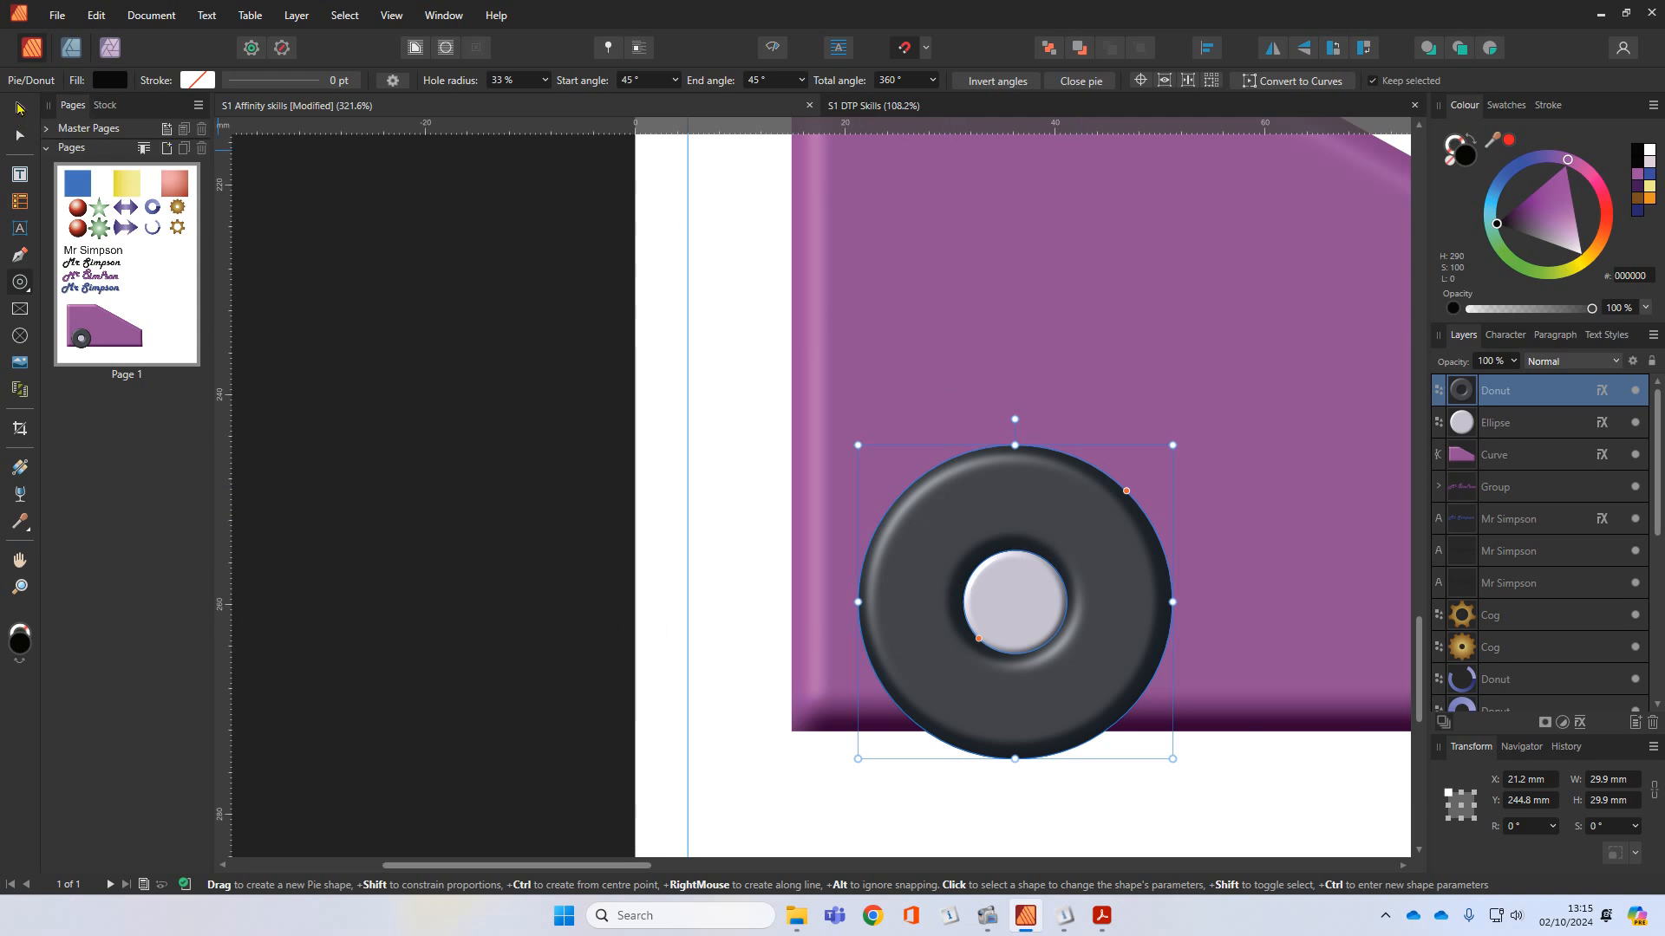
left_click(19, 107)
mouse_move(1047, 513)
left_mouse_down()
mouse_move(1063, 476)
mouse_move(1048, 510)
left_mouse_up()
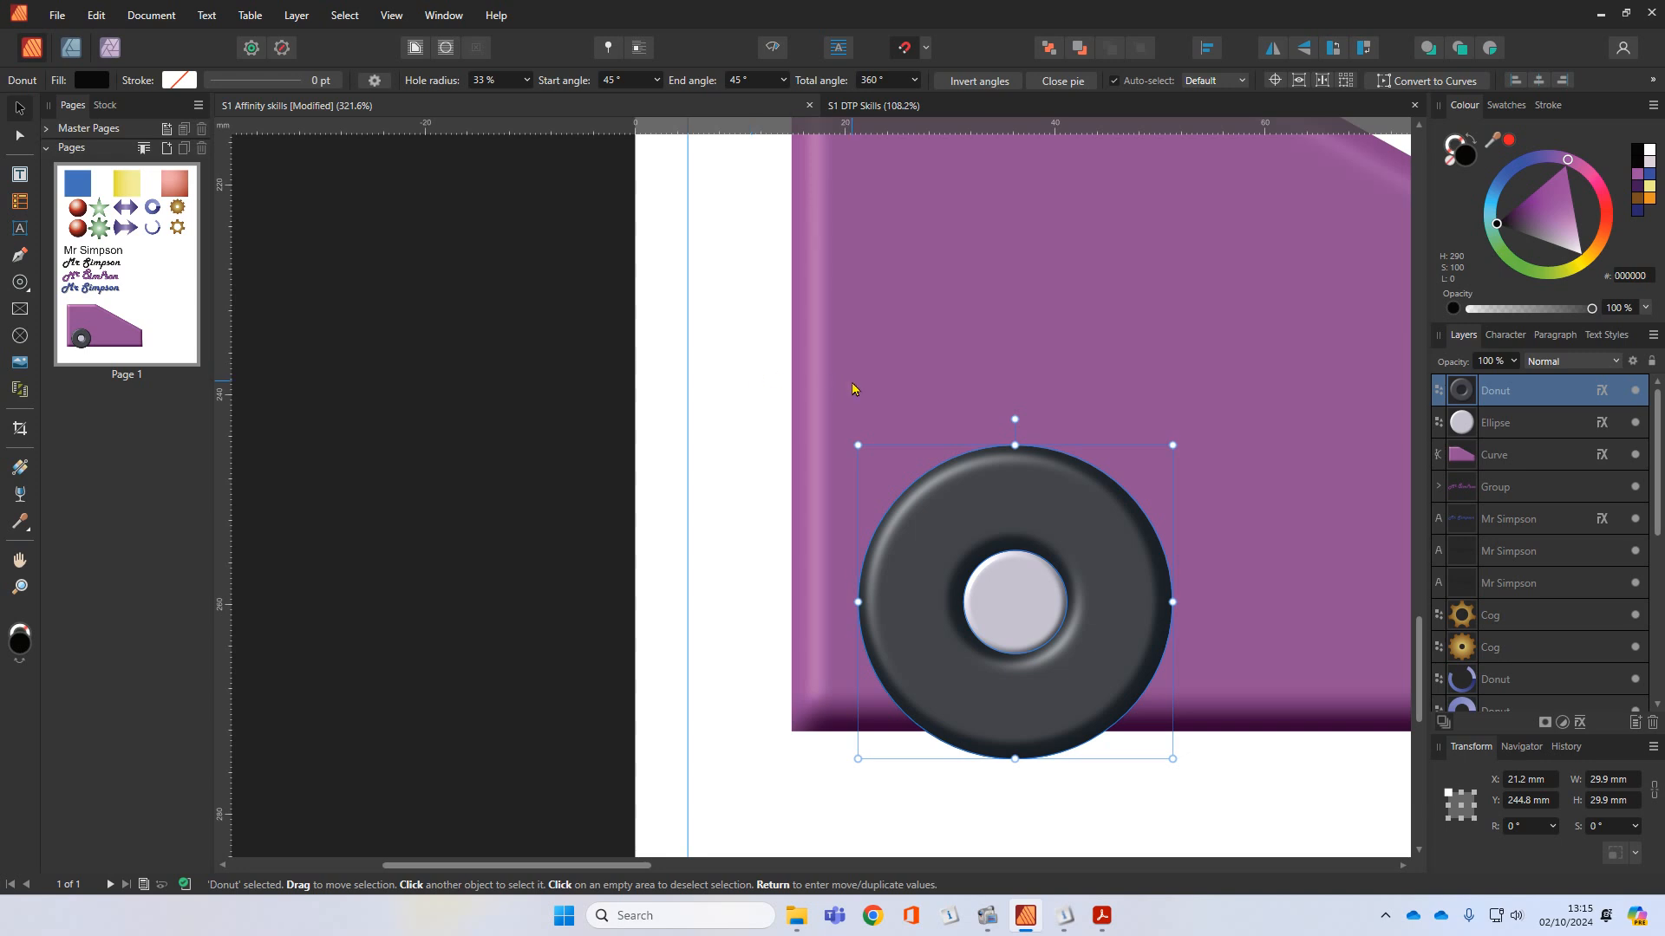
left_click_drag(854, 388, 844, 394)
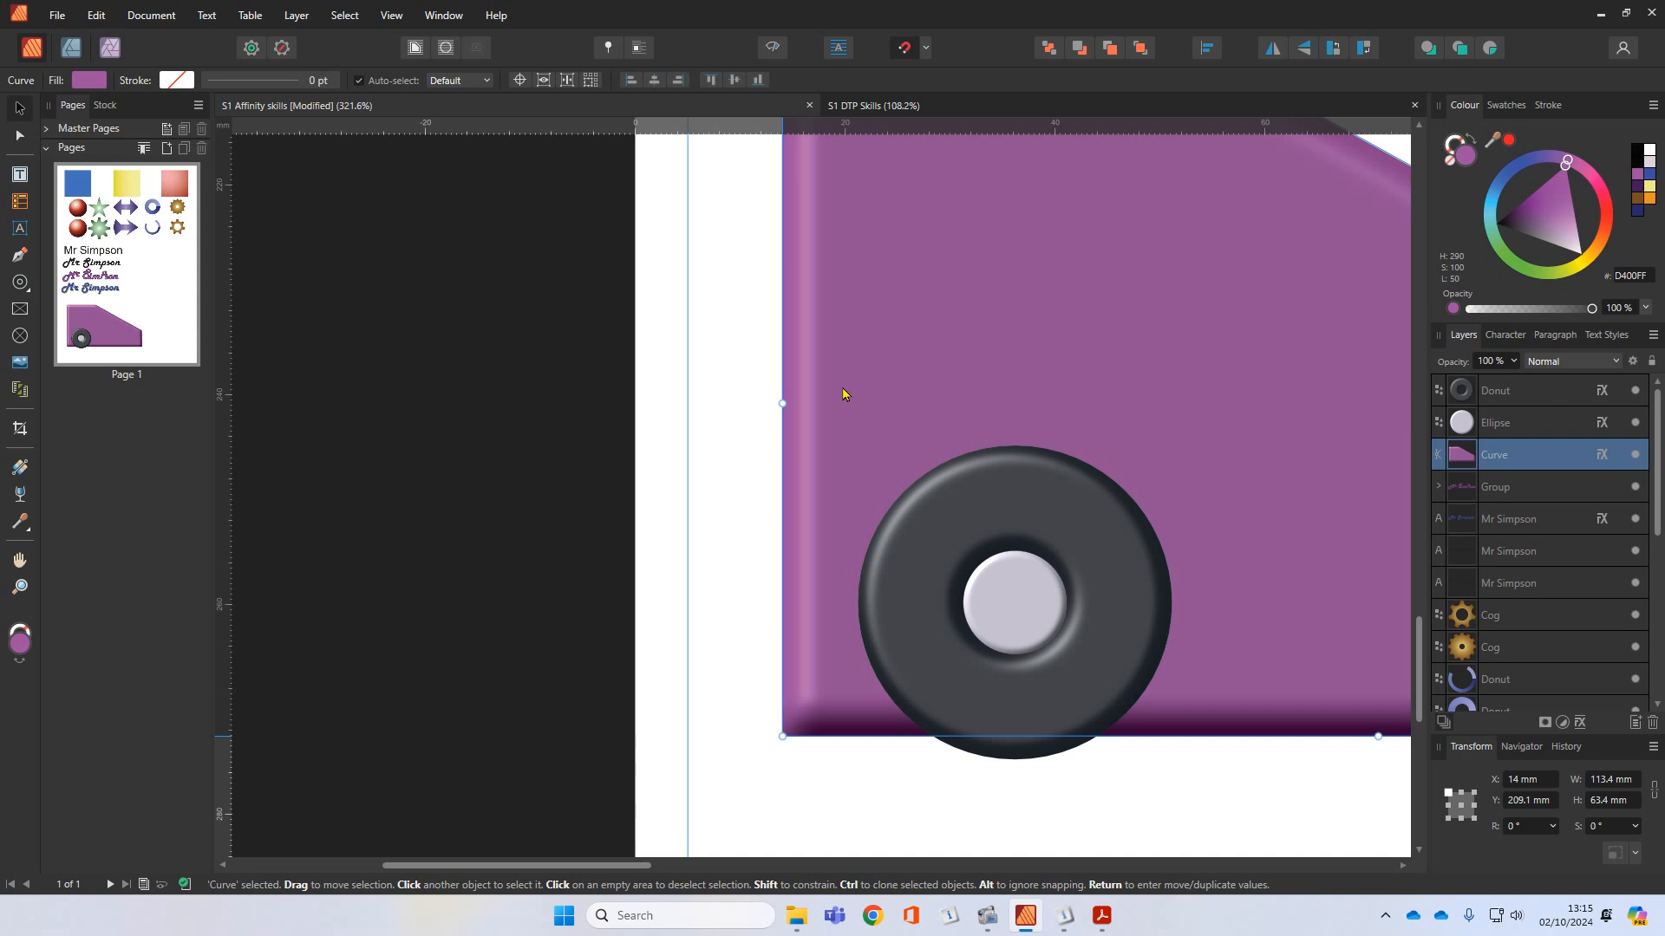
left_click_drag(726, 380, 1282, 833)
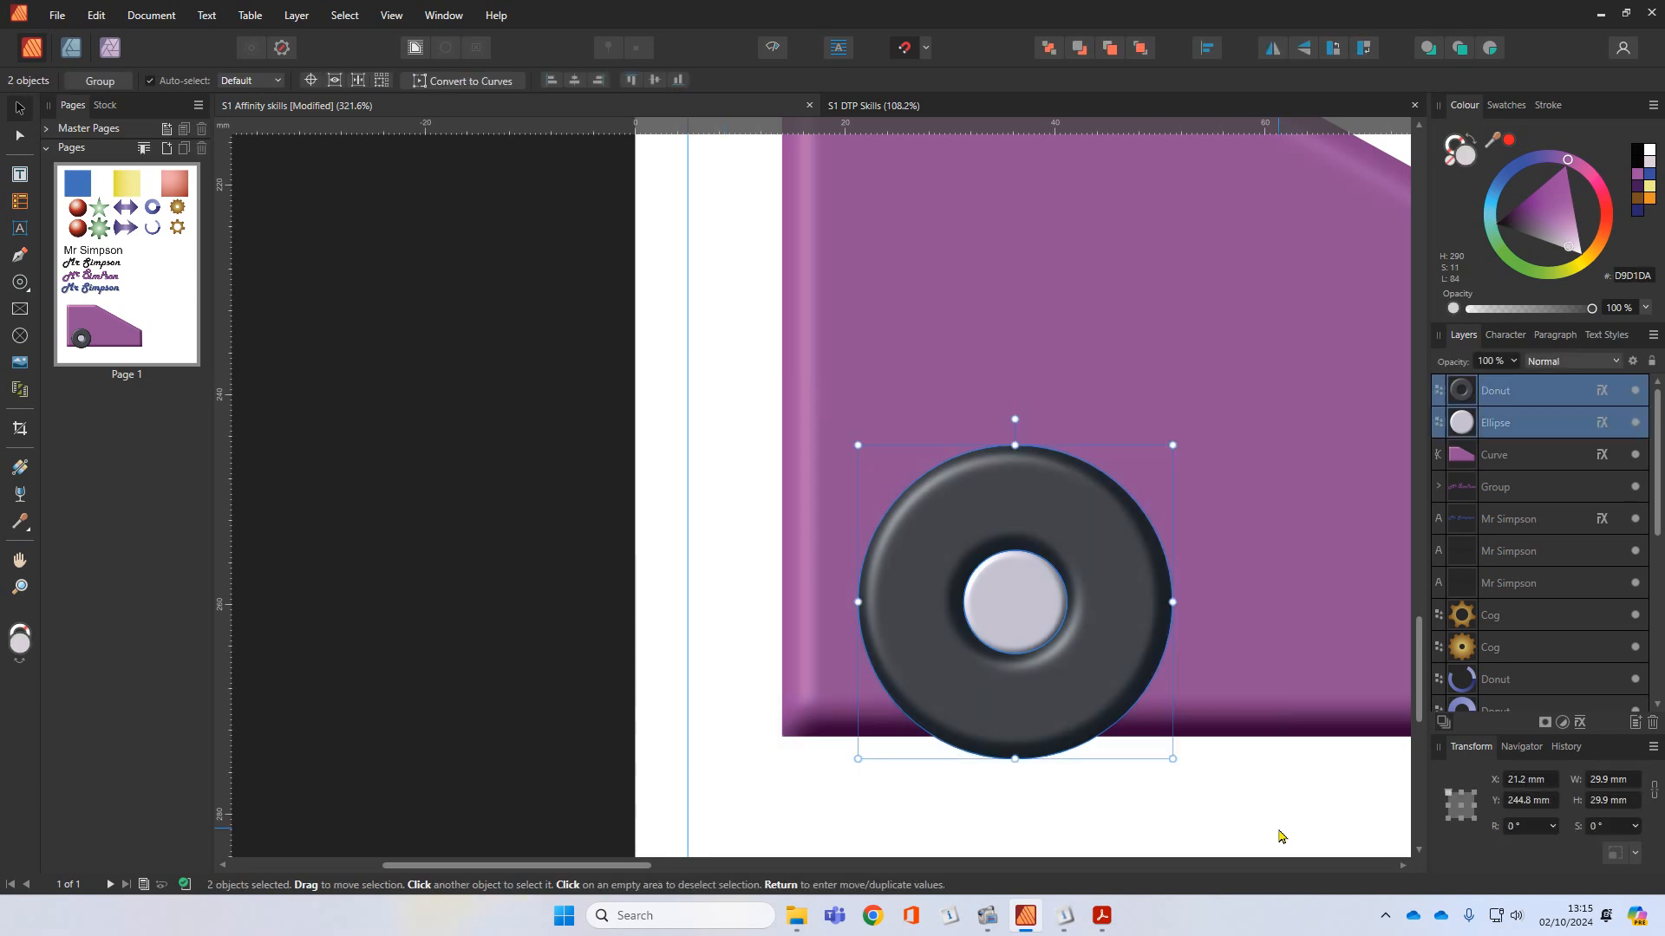
left_click(100, 82)
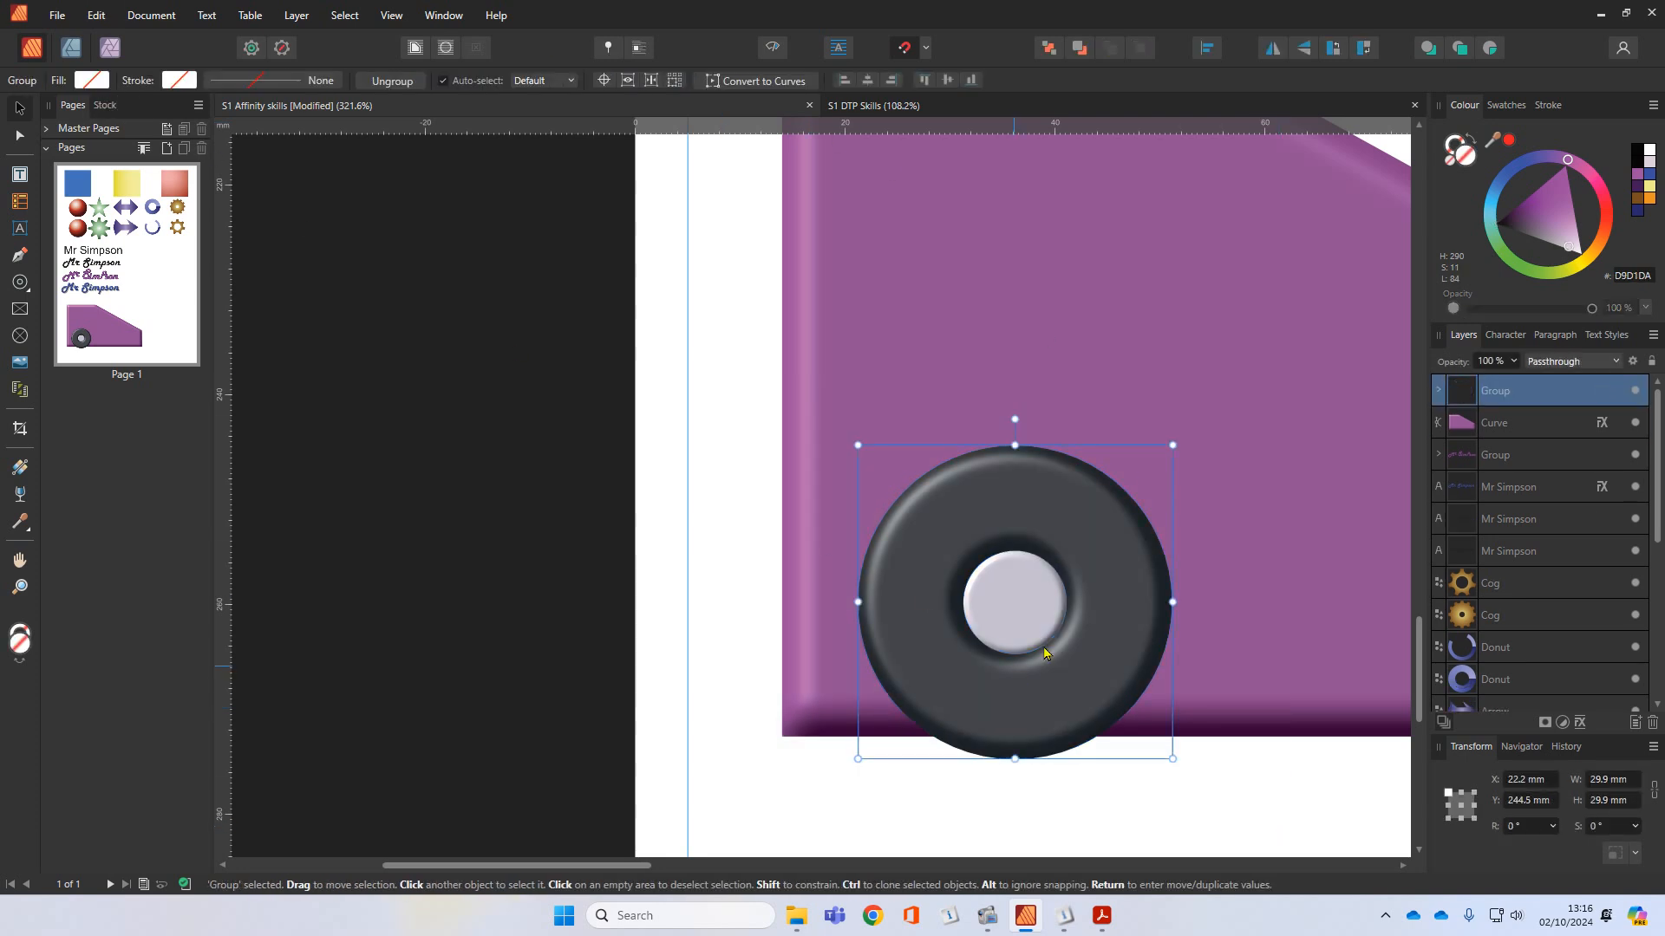
left_click_drag(1015, 674, 1028, 711)
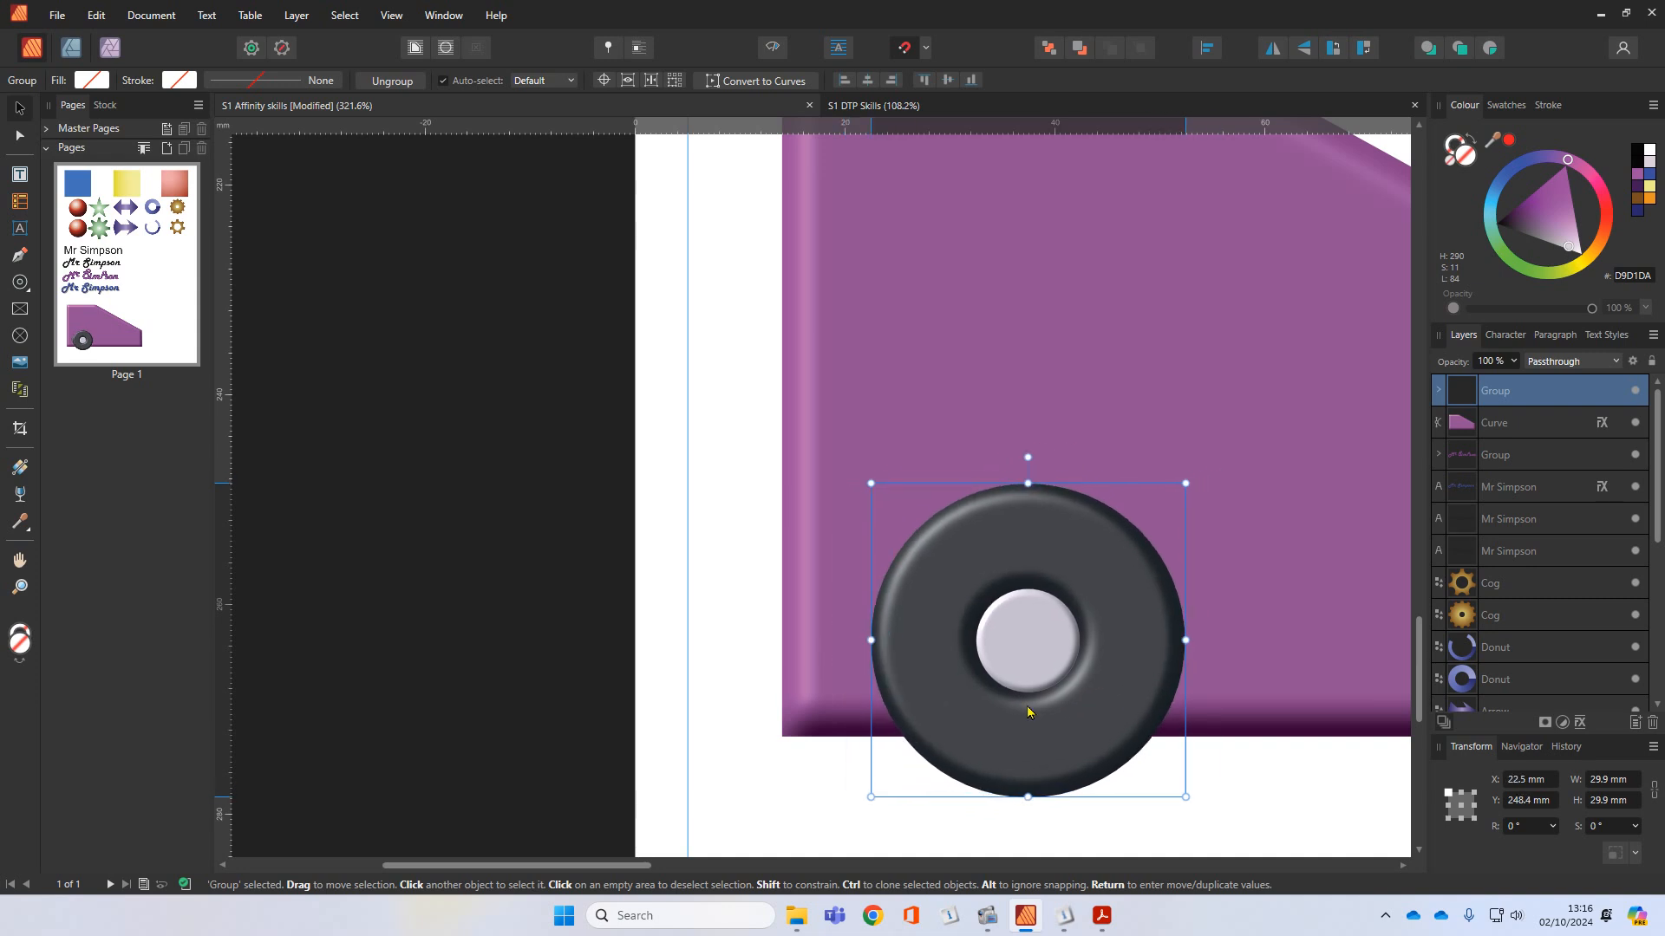
Step: Duplicate the wheel group to the front of the van at about X 88.2 mm, level with the rear wheel
scroll(569, 572, "down", 2)
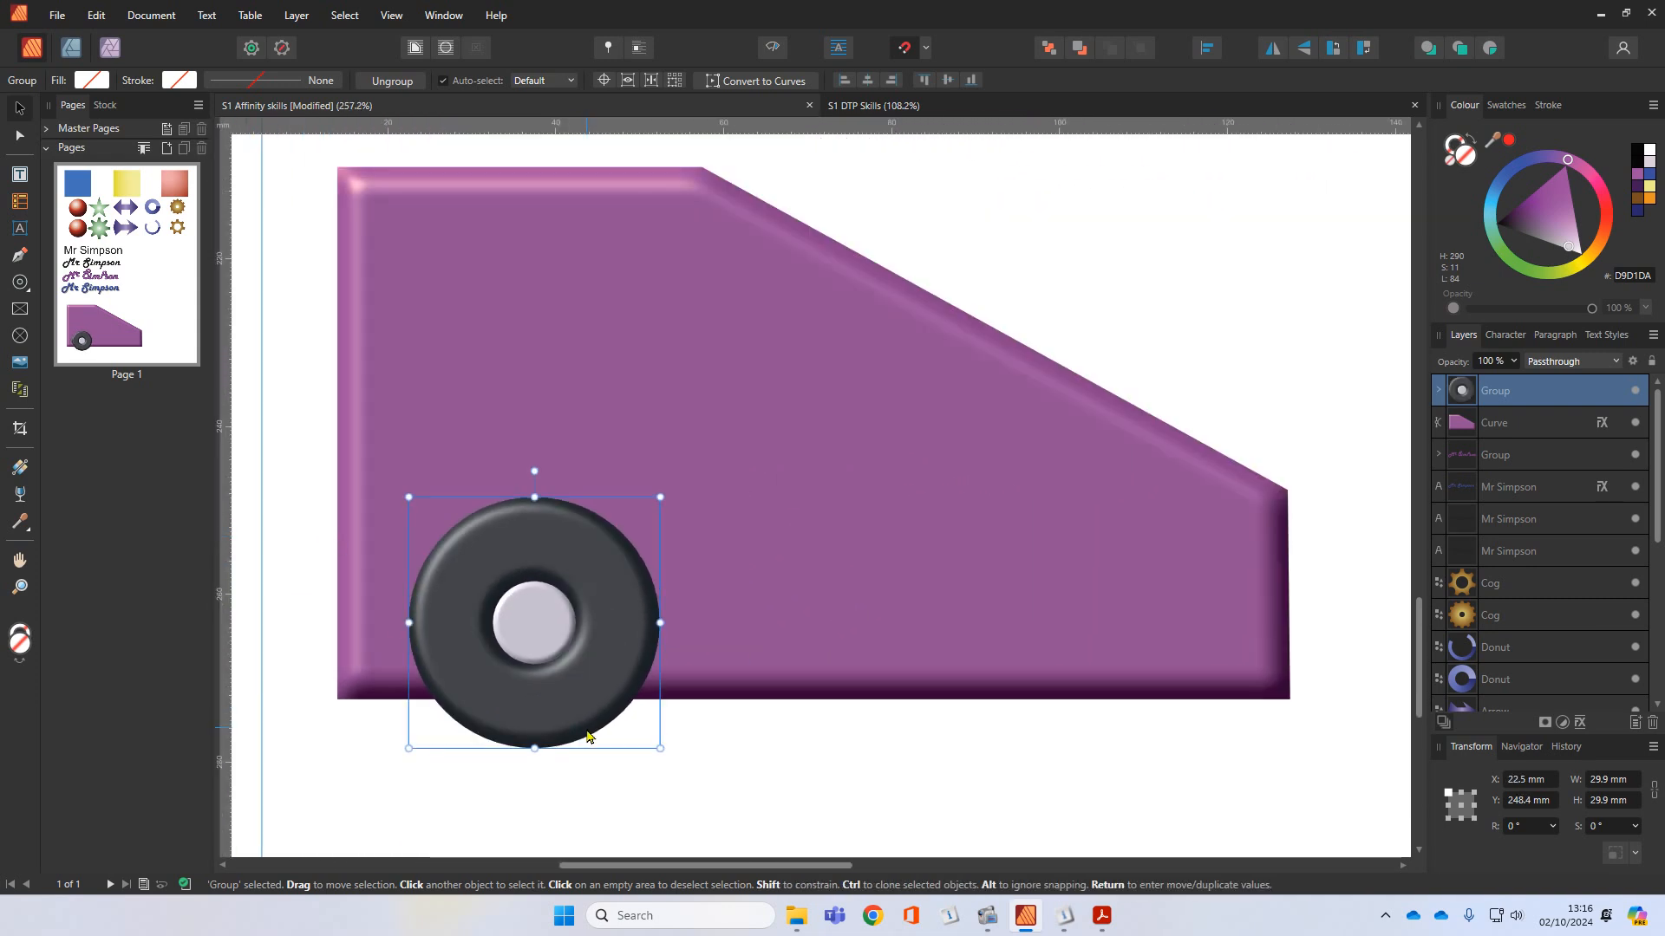
mouse_move(587, 736)
left_mouse_down()
mouse_move(1067, 754)
mouse_move(1139, 738)
left_mouse_up()
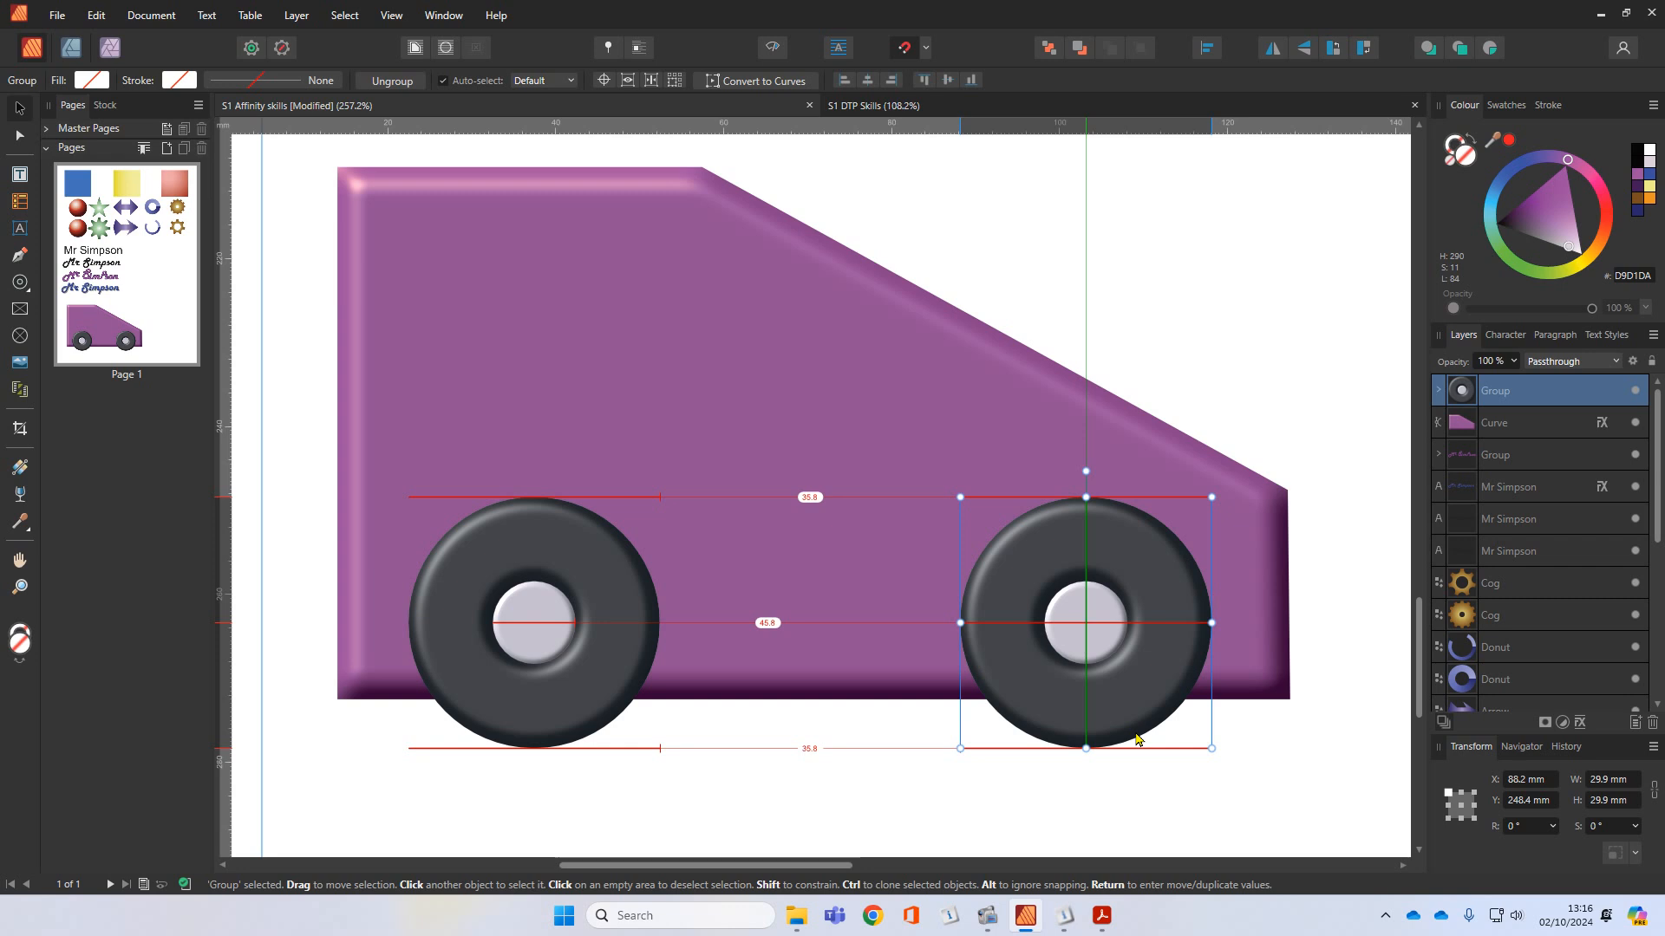
left_click_drag(1138, 739, 1140, 740)
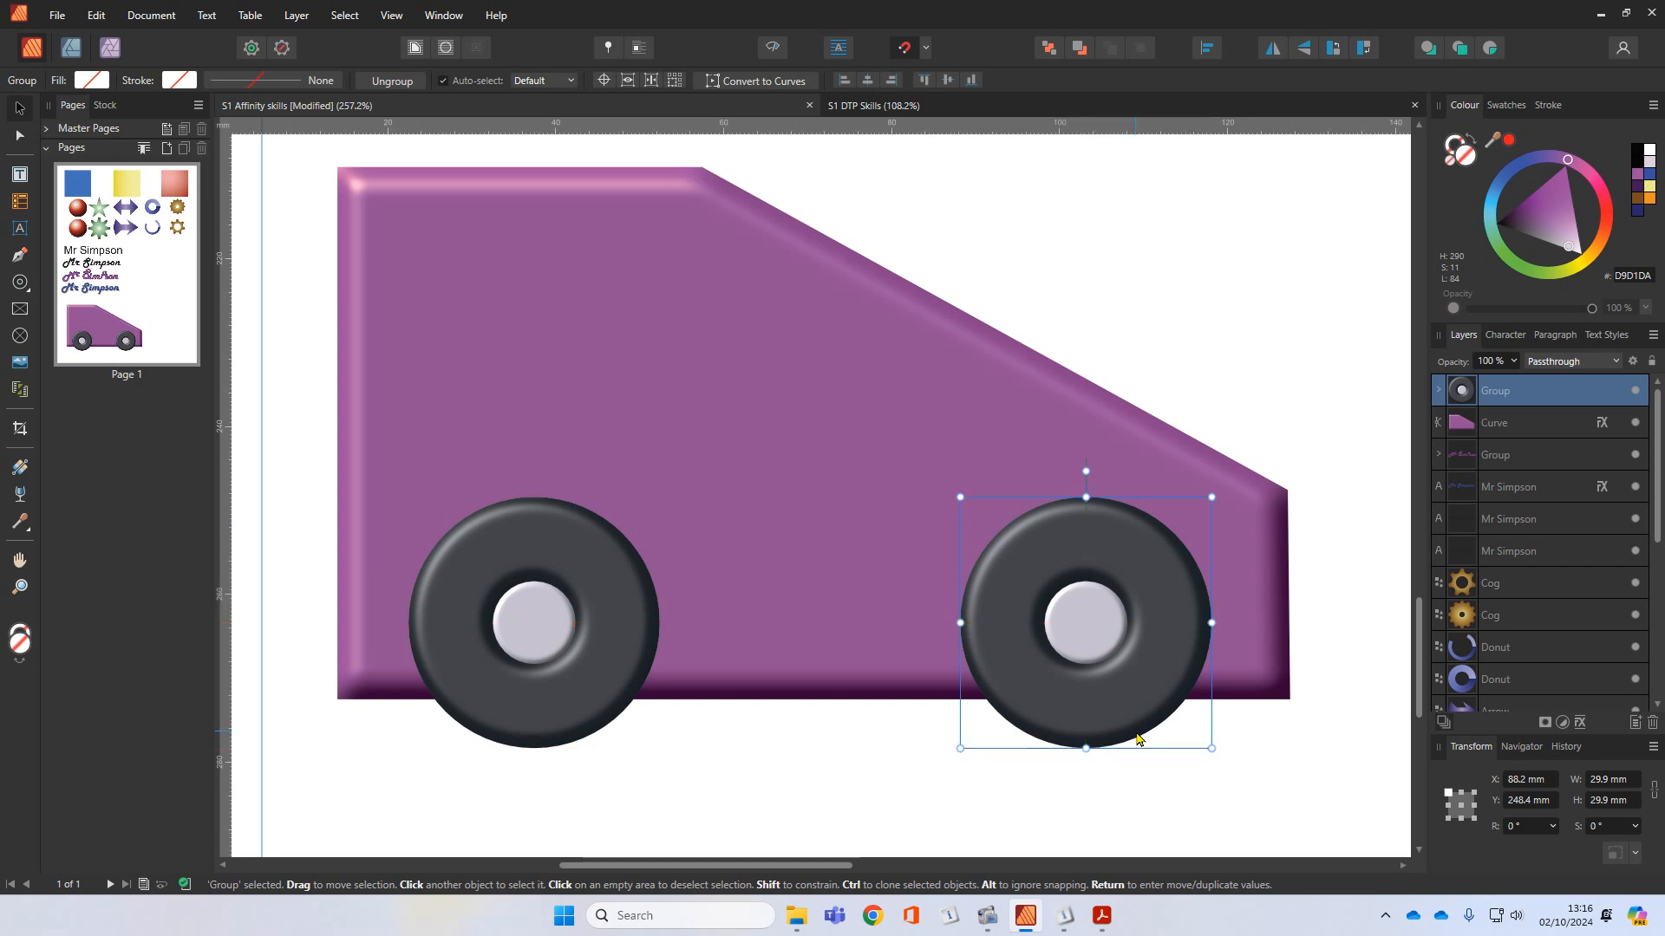
left_click(1141, 260)
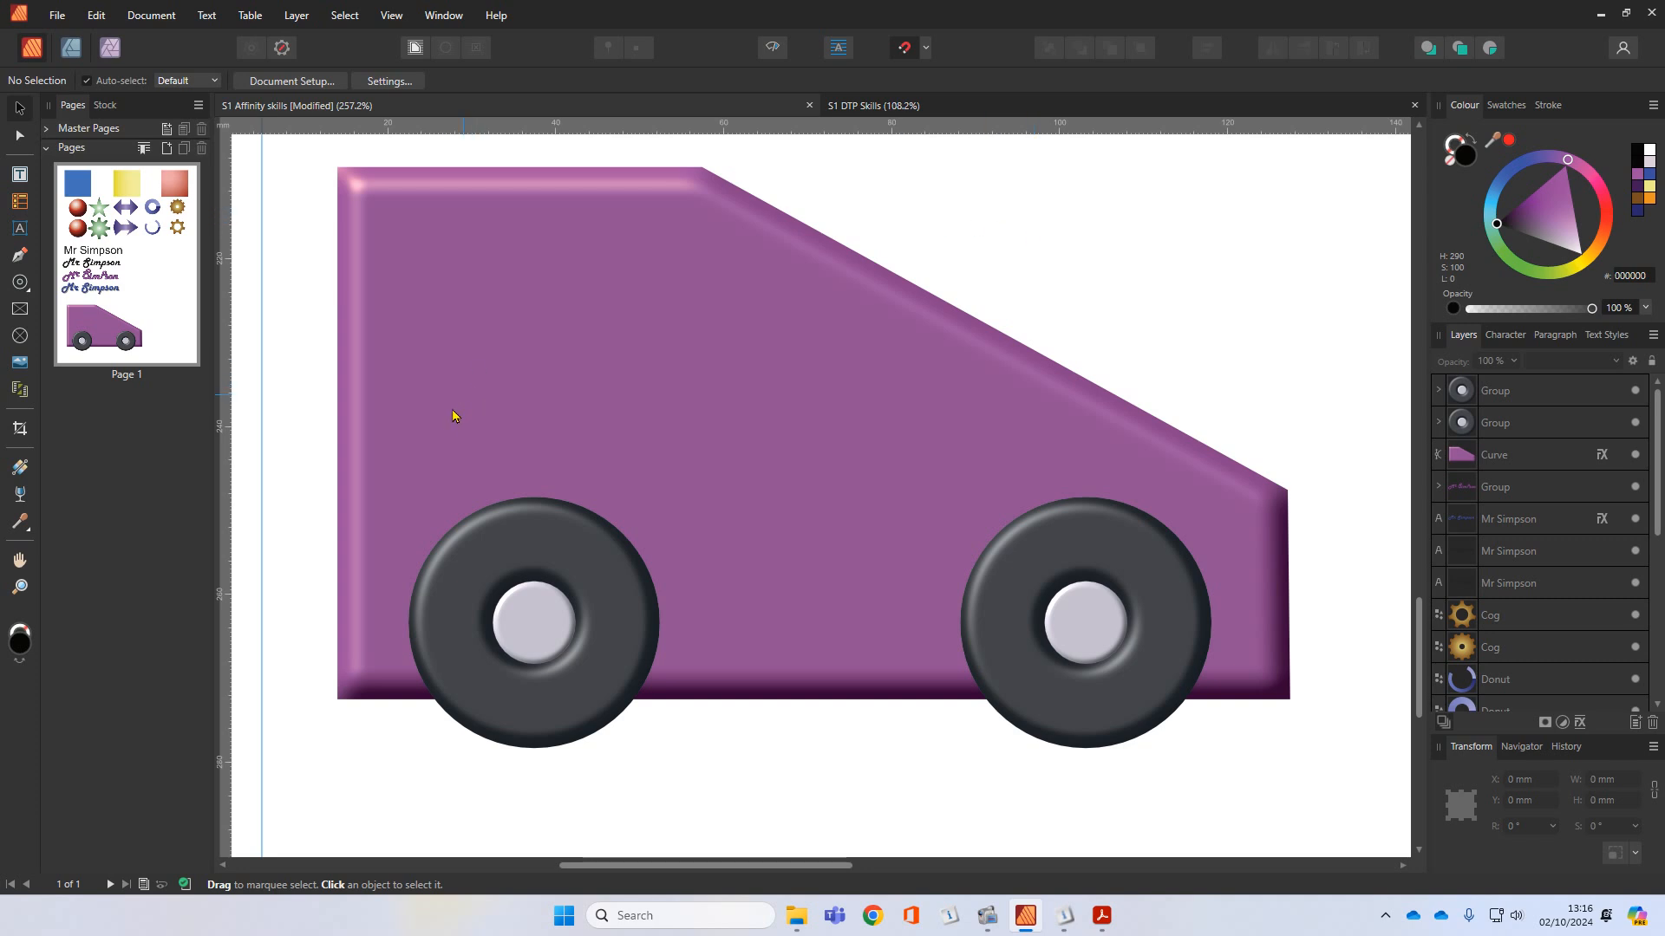
scroll(436, 458, "down", 4)
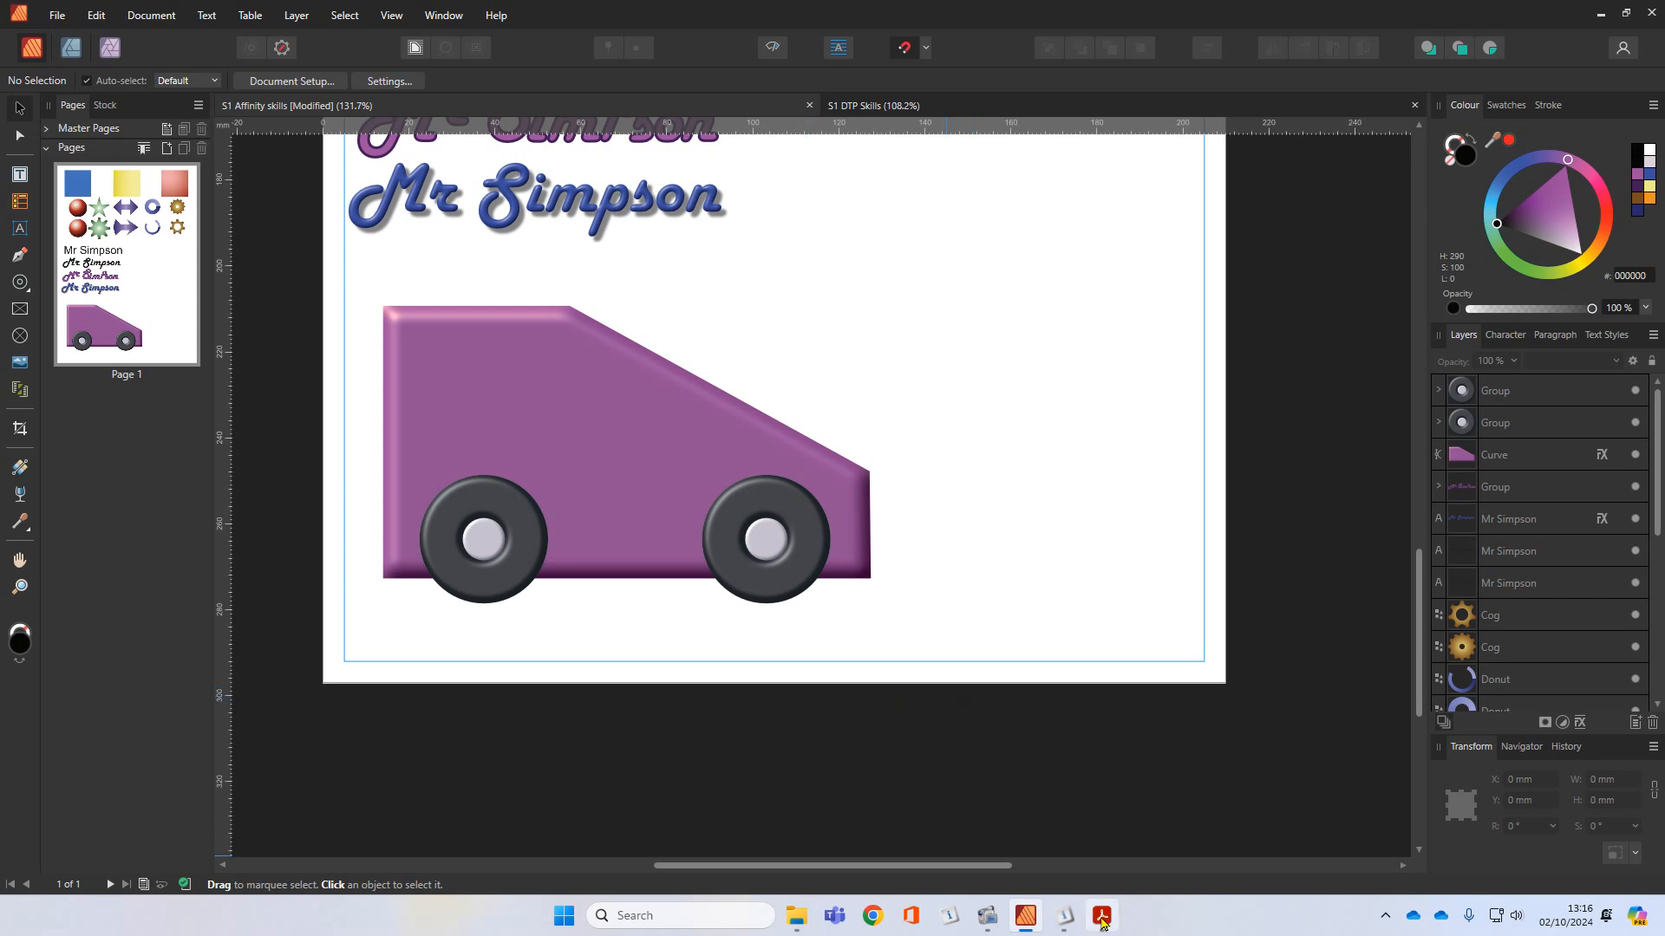
Step: Switch to the S1 DTP Skills document and ungroup the red radio illustration
left_click(894, 107)
scroll(1017, 727, "up", 5)
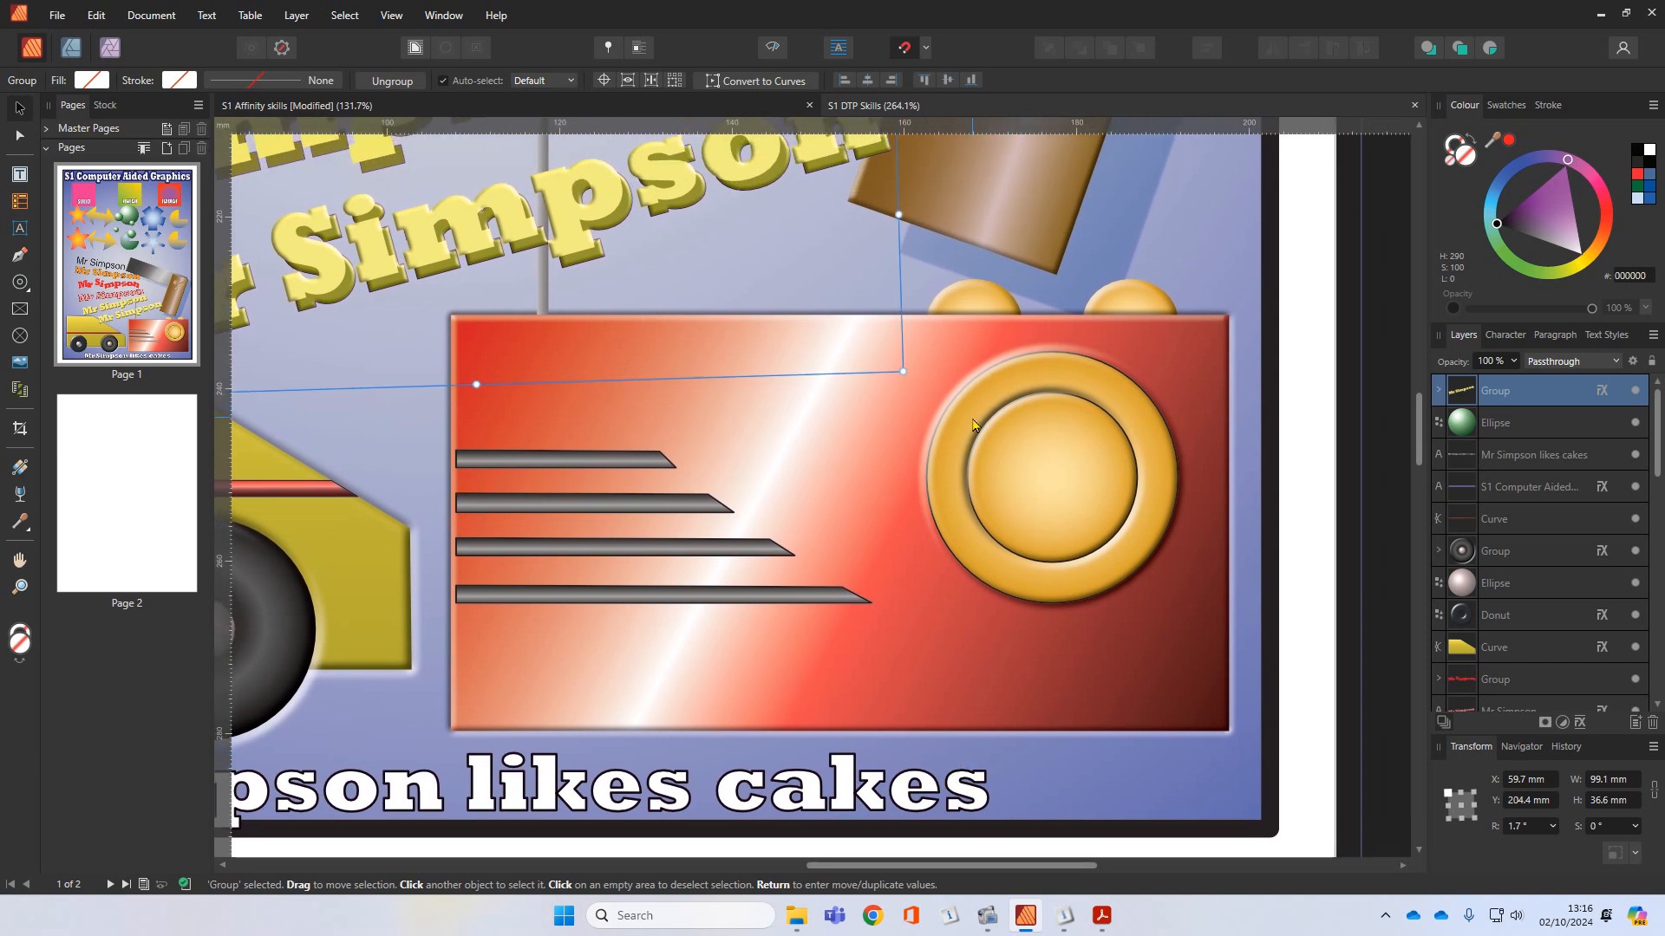
left_click(1123, 306)
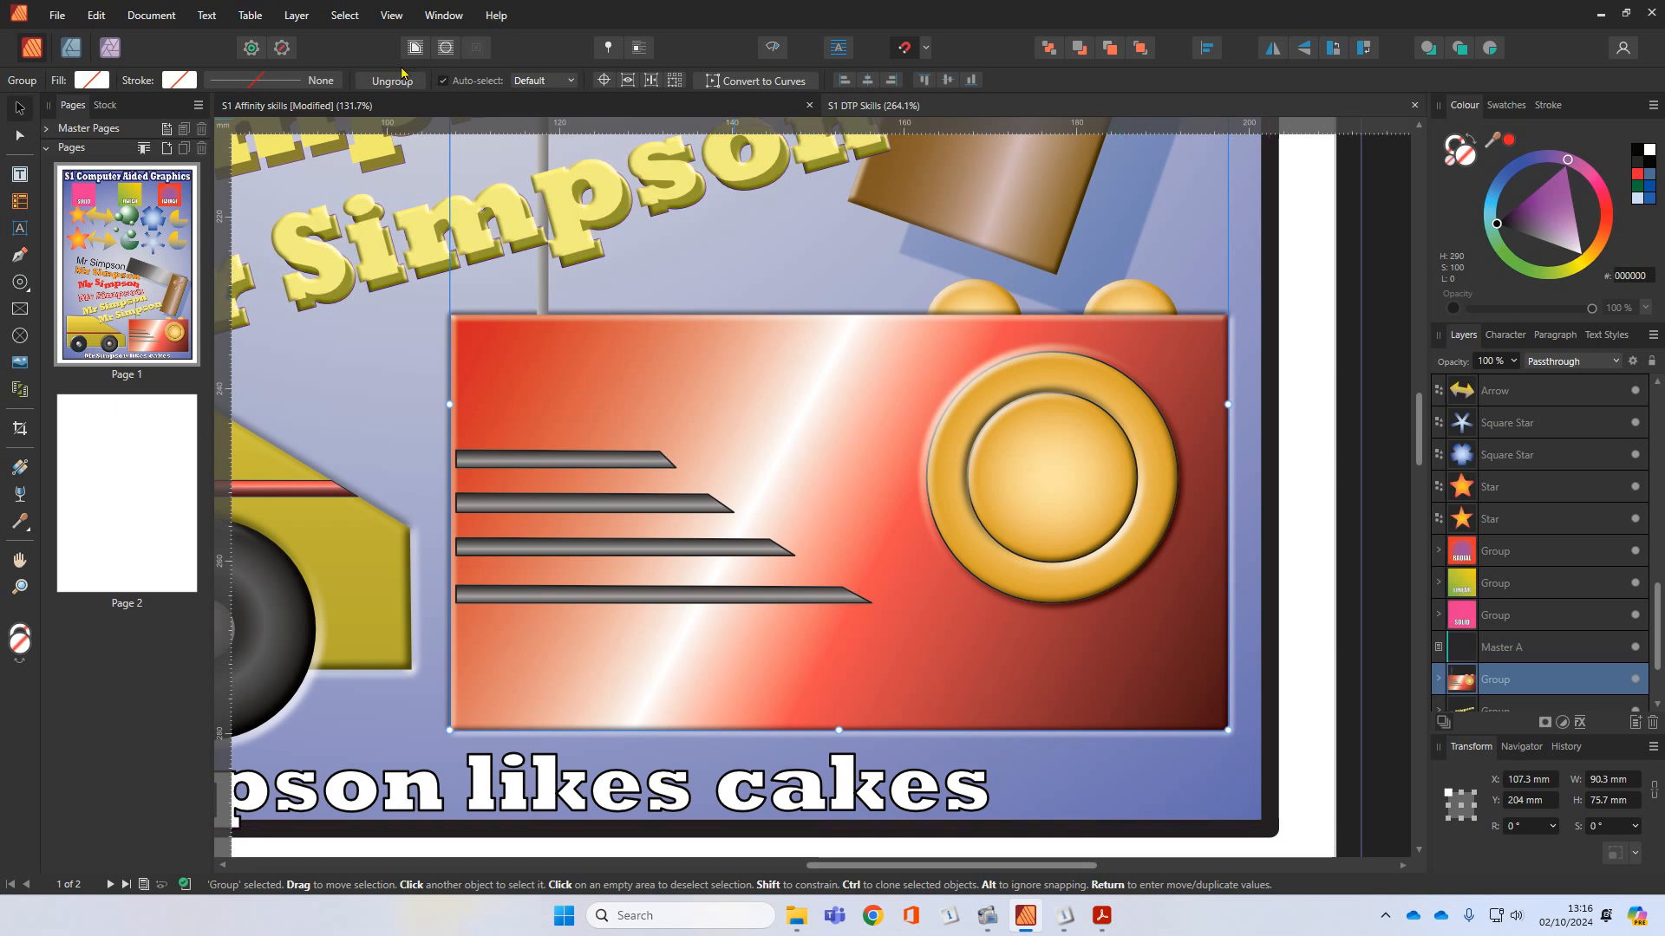
left_click(1324, 316)
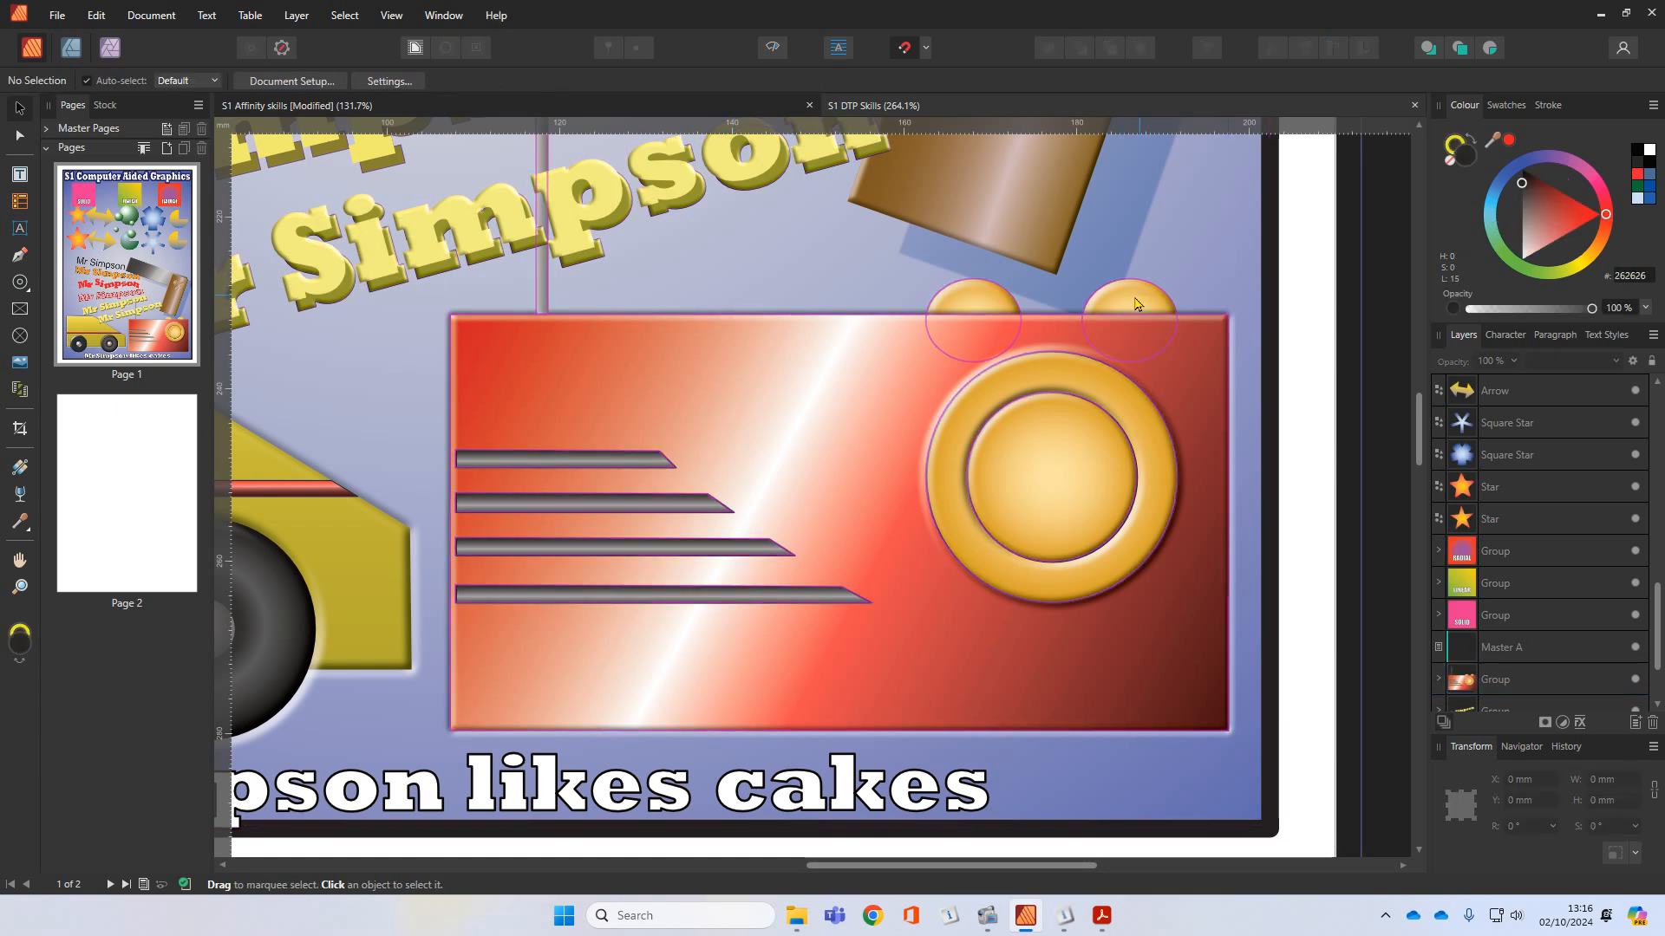
left_click(1123, 305)
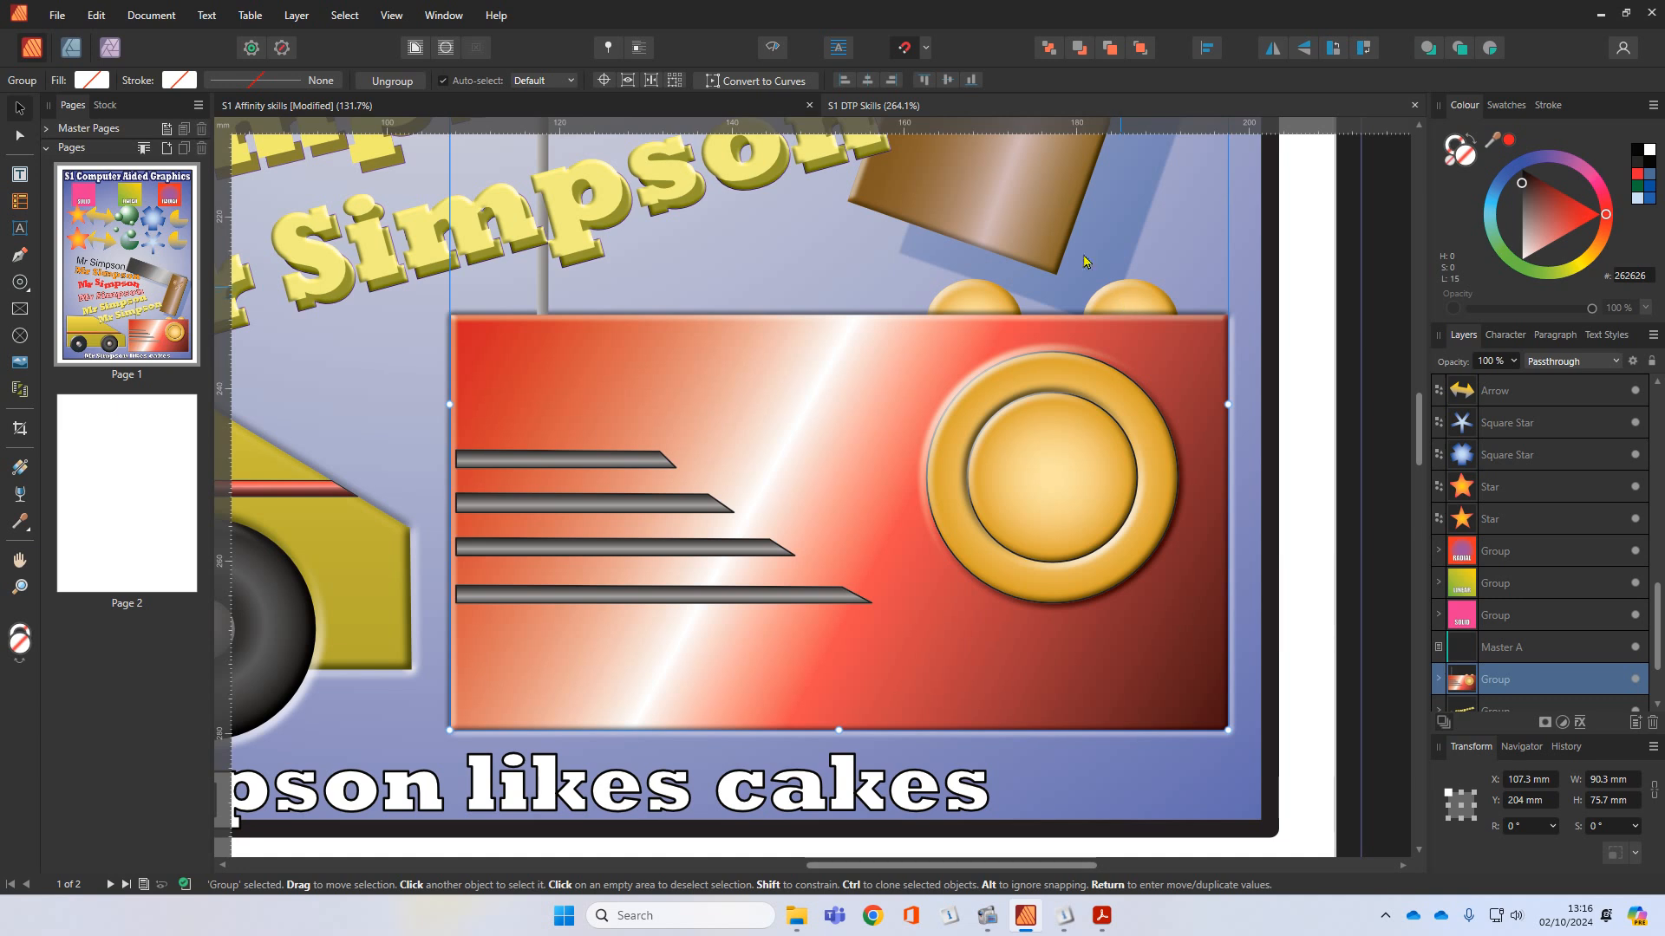
left_click(404, 80)
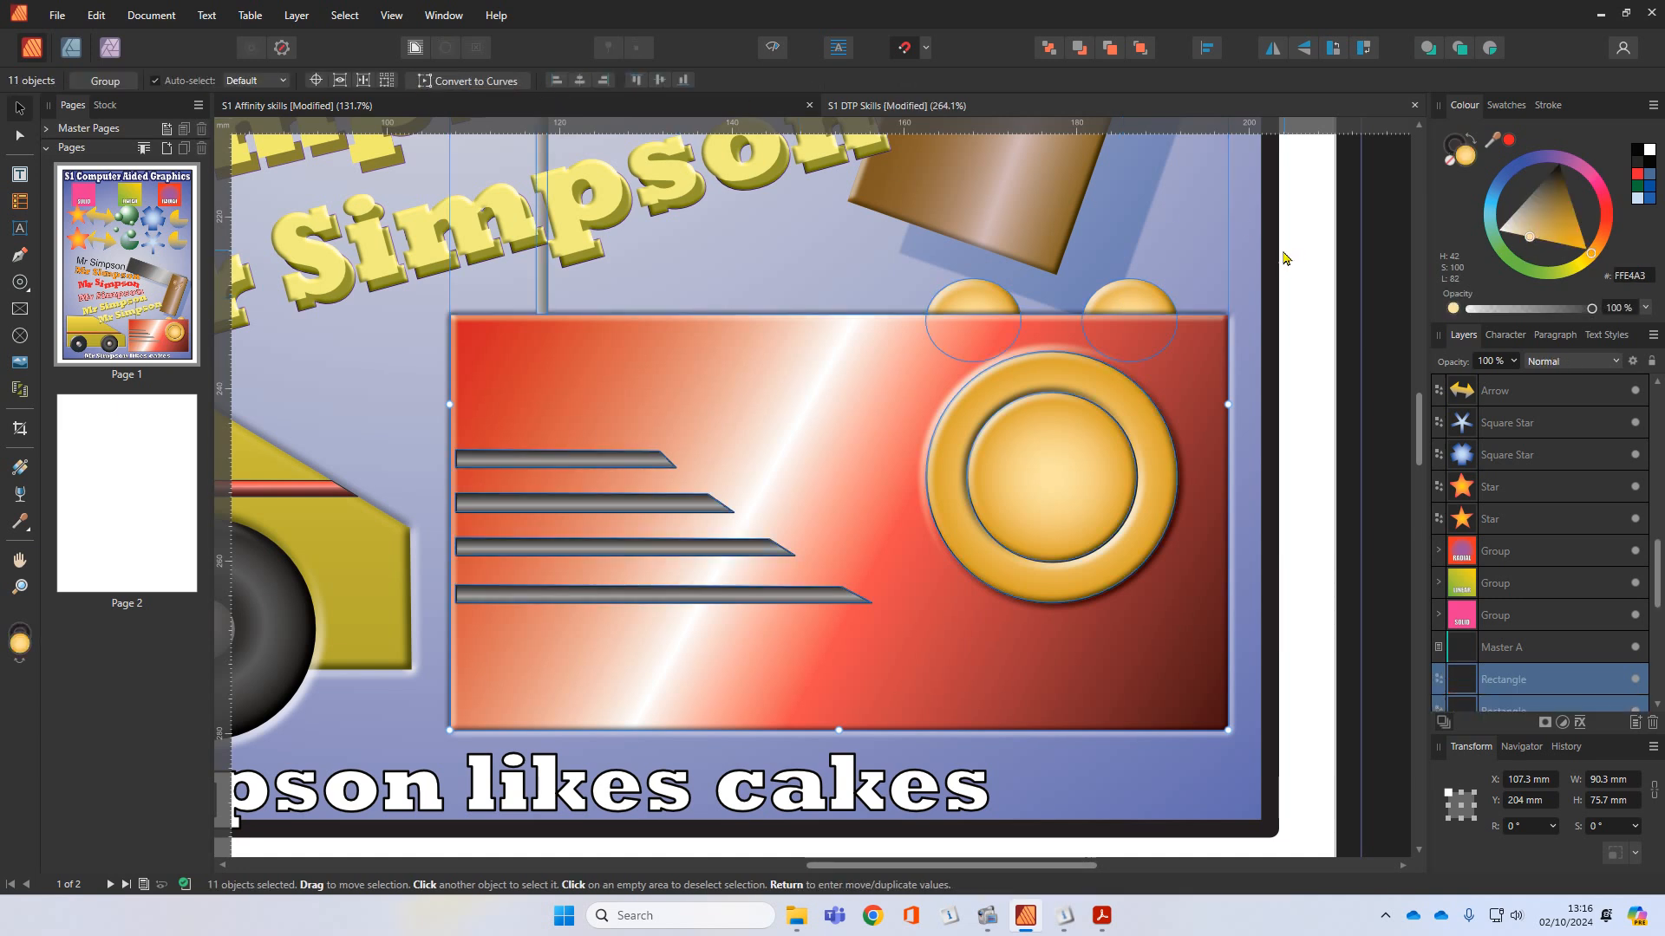
Step: Move the radio's right-hand knob ellipse to about X 179.5 mm, Y 226.5 mm and bring it to the front
left_click(1138, 301)
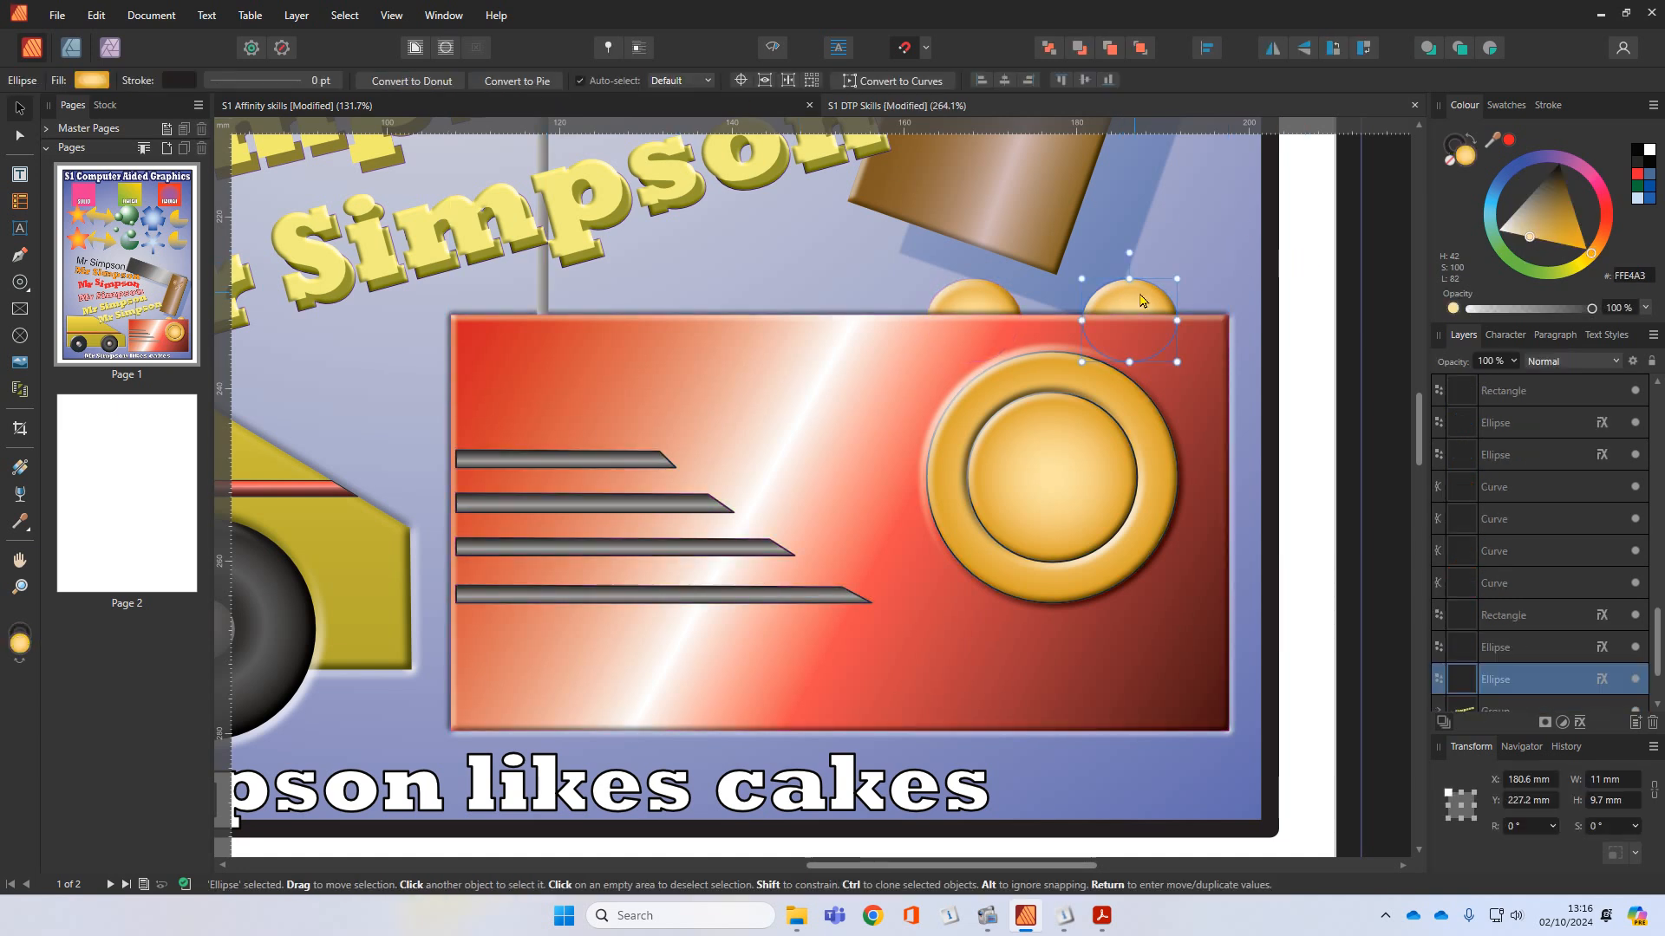
mouse_move(1138, 302)
left_mouse_down()
mouse_move(1162, 259)
mouse_move(1127, 292)
left_mouse_up()
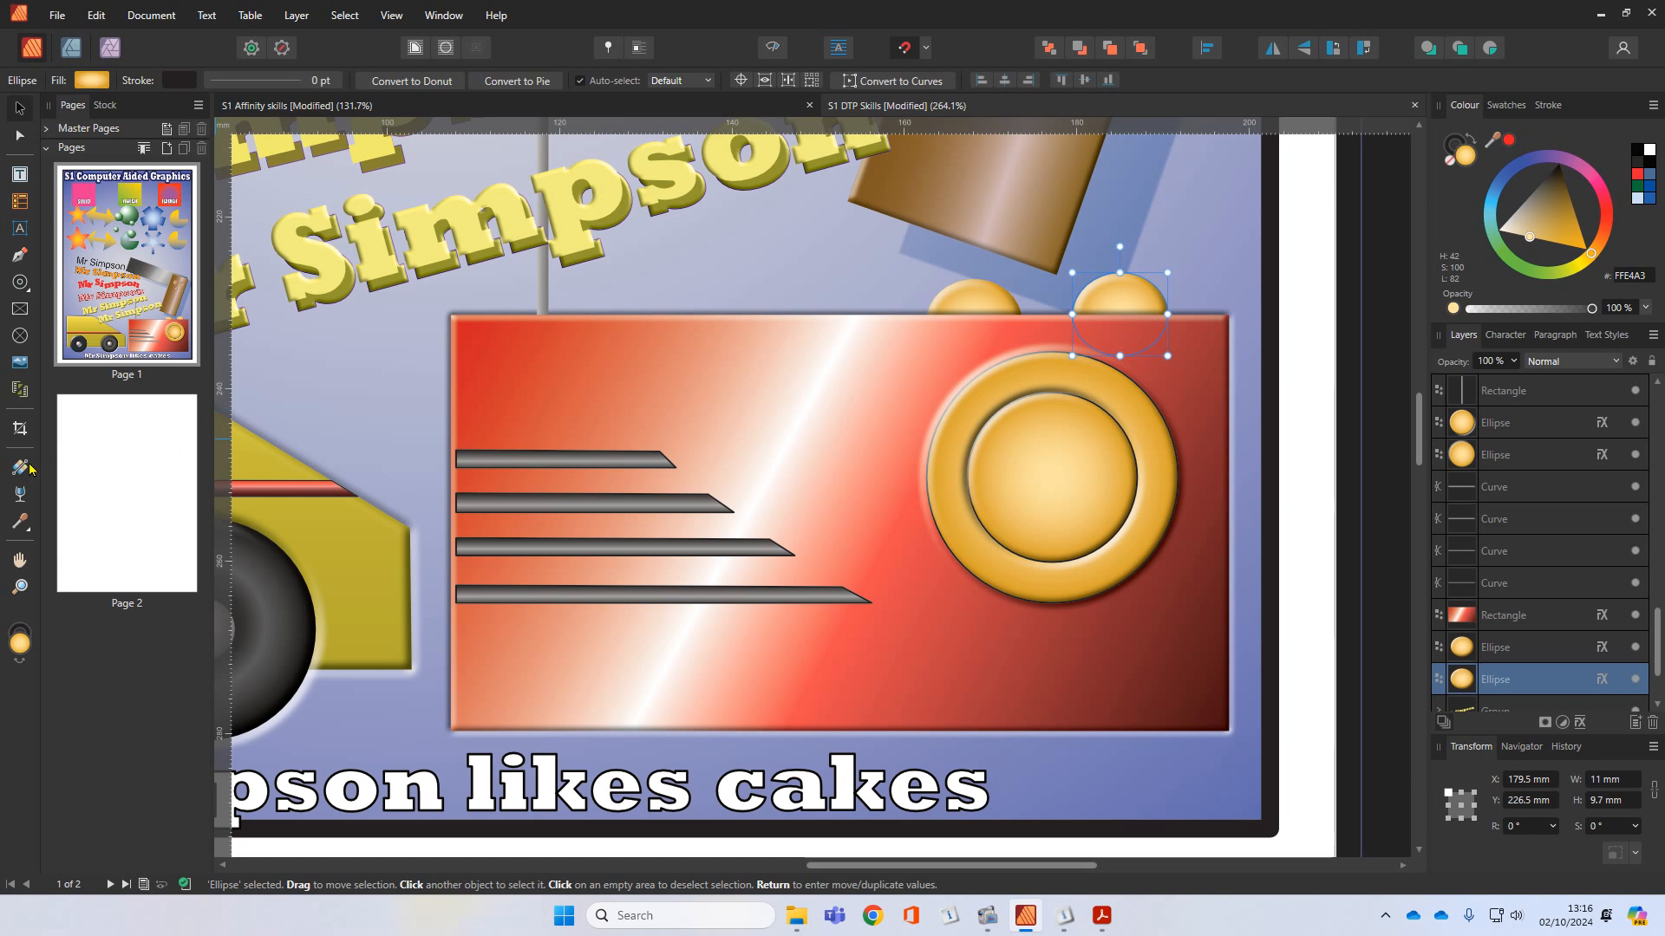
left_click(1141, 50)
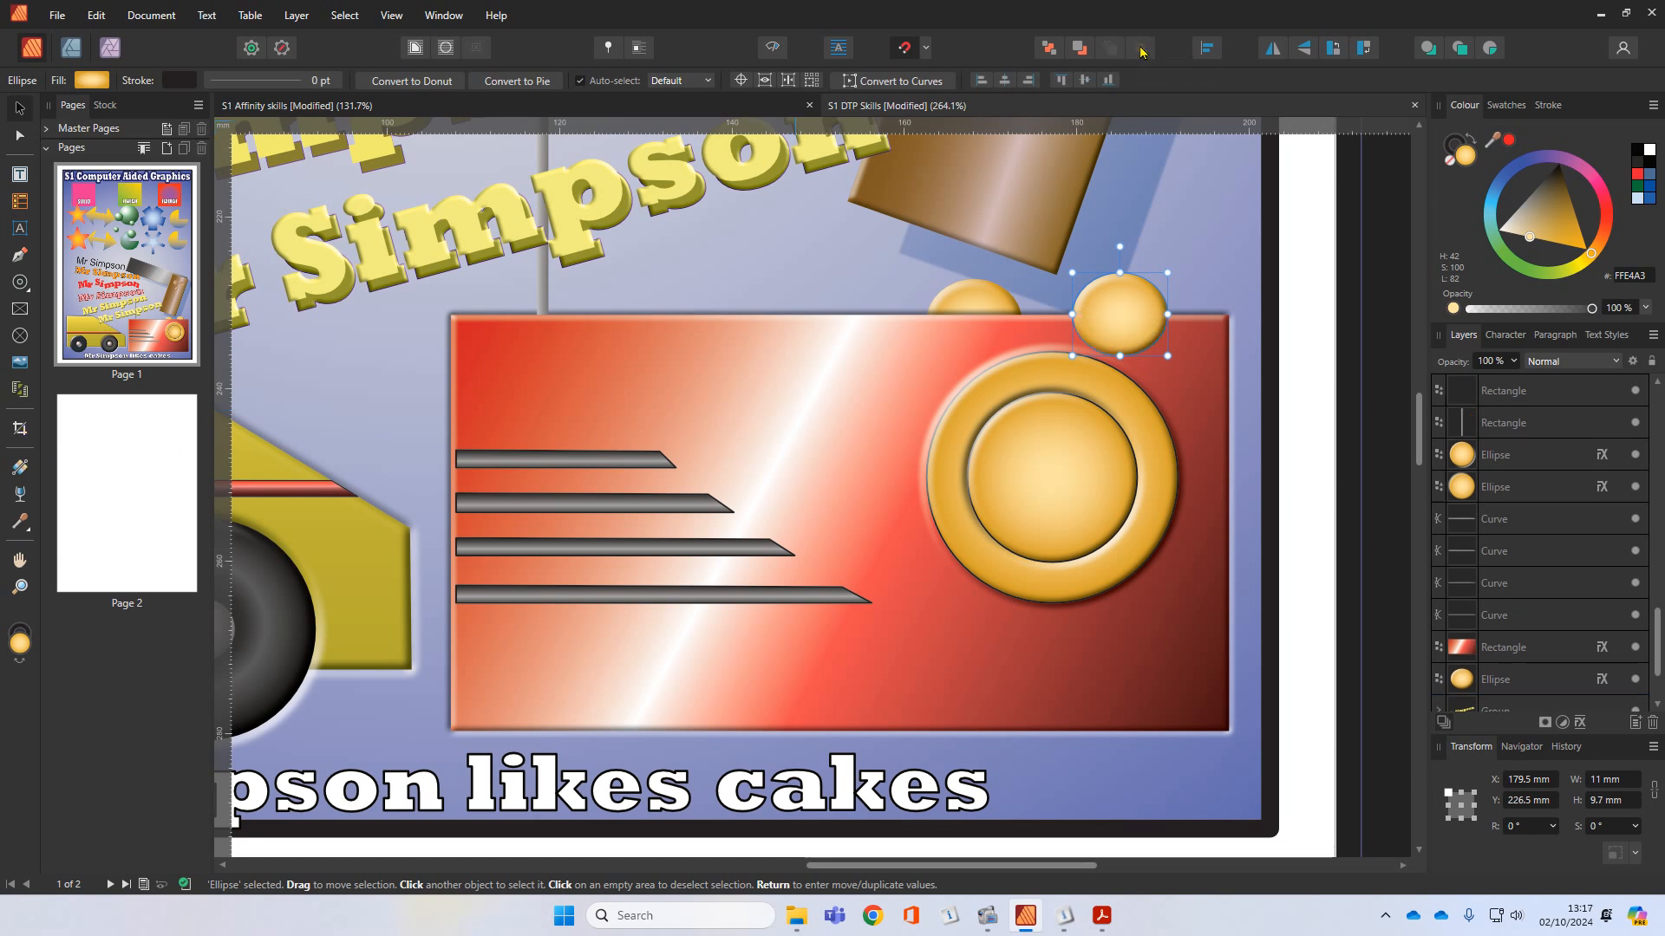
Step: Crop the bottom of the right-hand knob ellipse with the Vector Crop tool so it sits flush with the radio's top edge
left_click(20, 428)
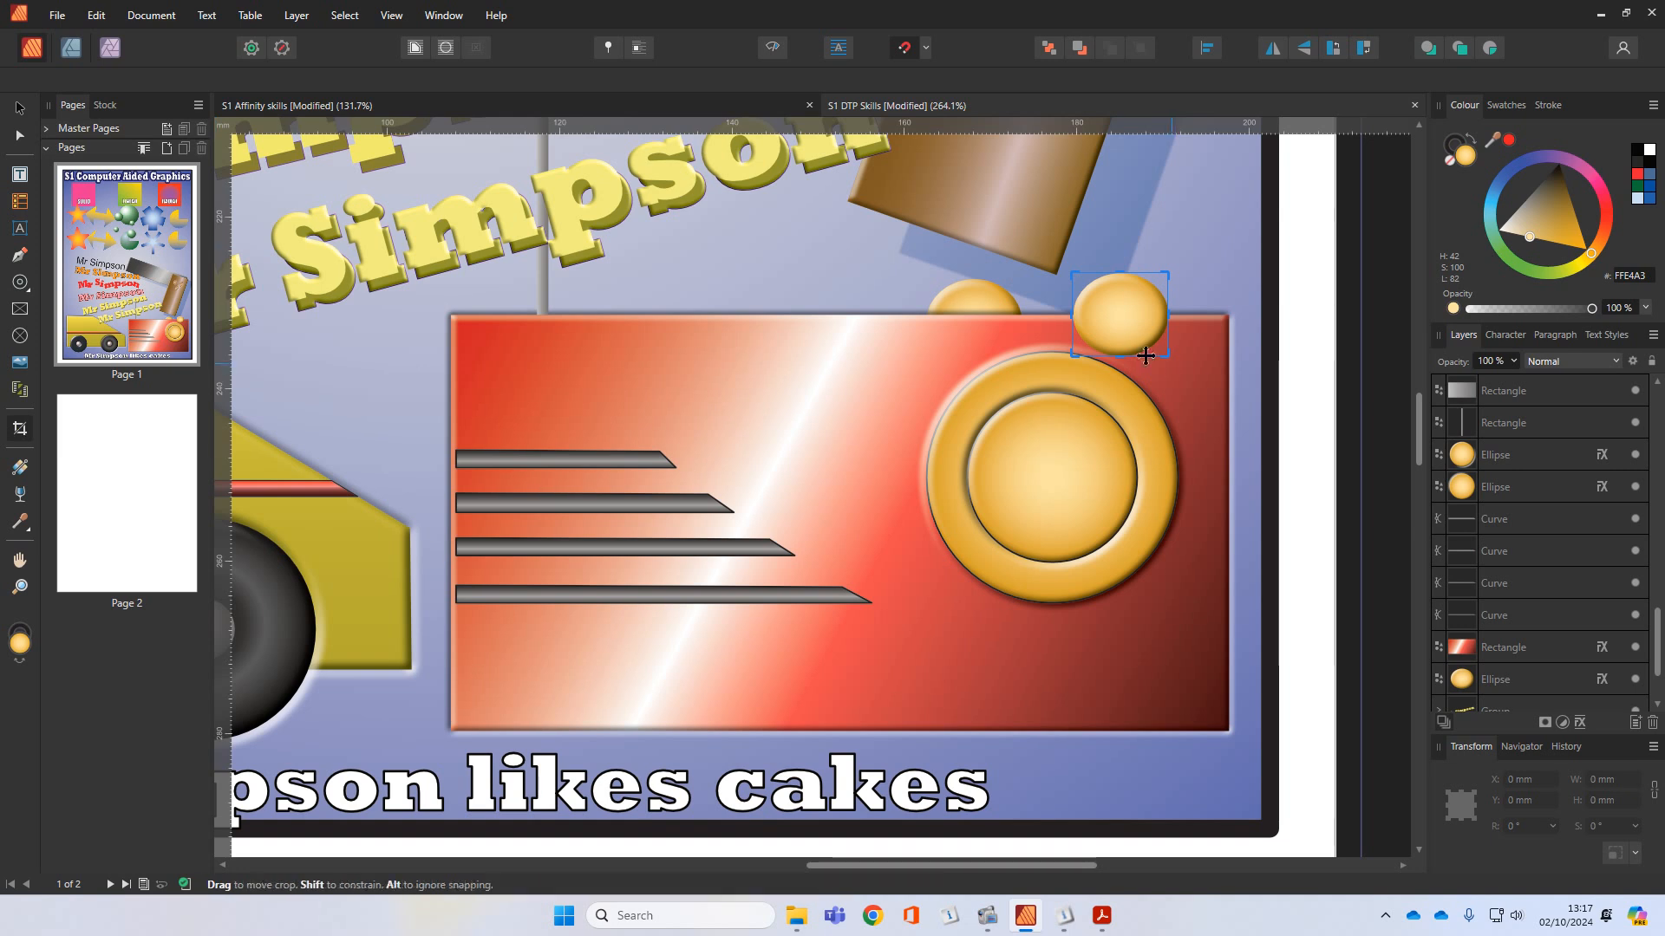
left_click_drag(1119, 355, 1129, 323)
scroll(1123, 321, "up", 5)
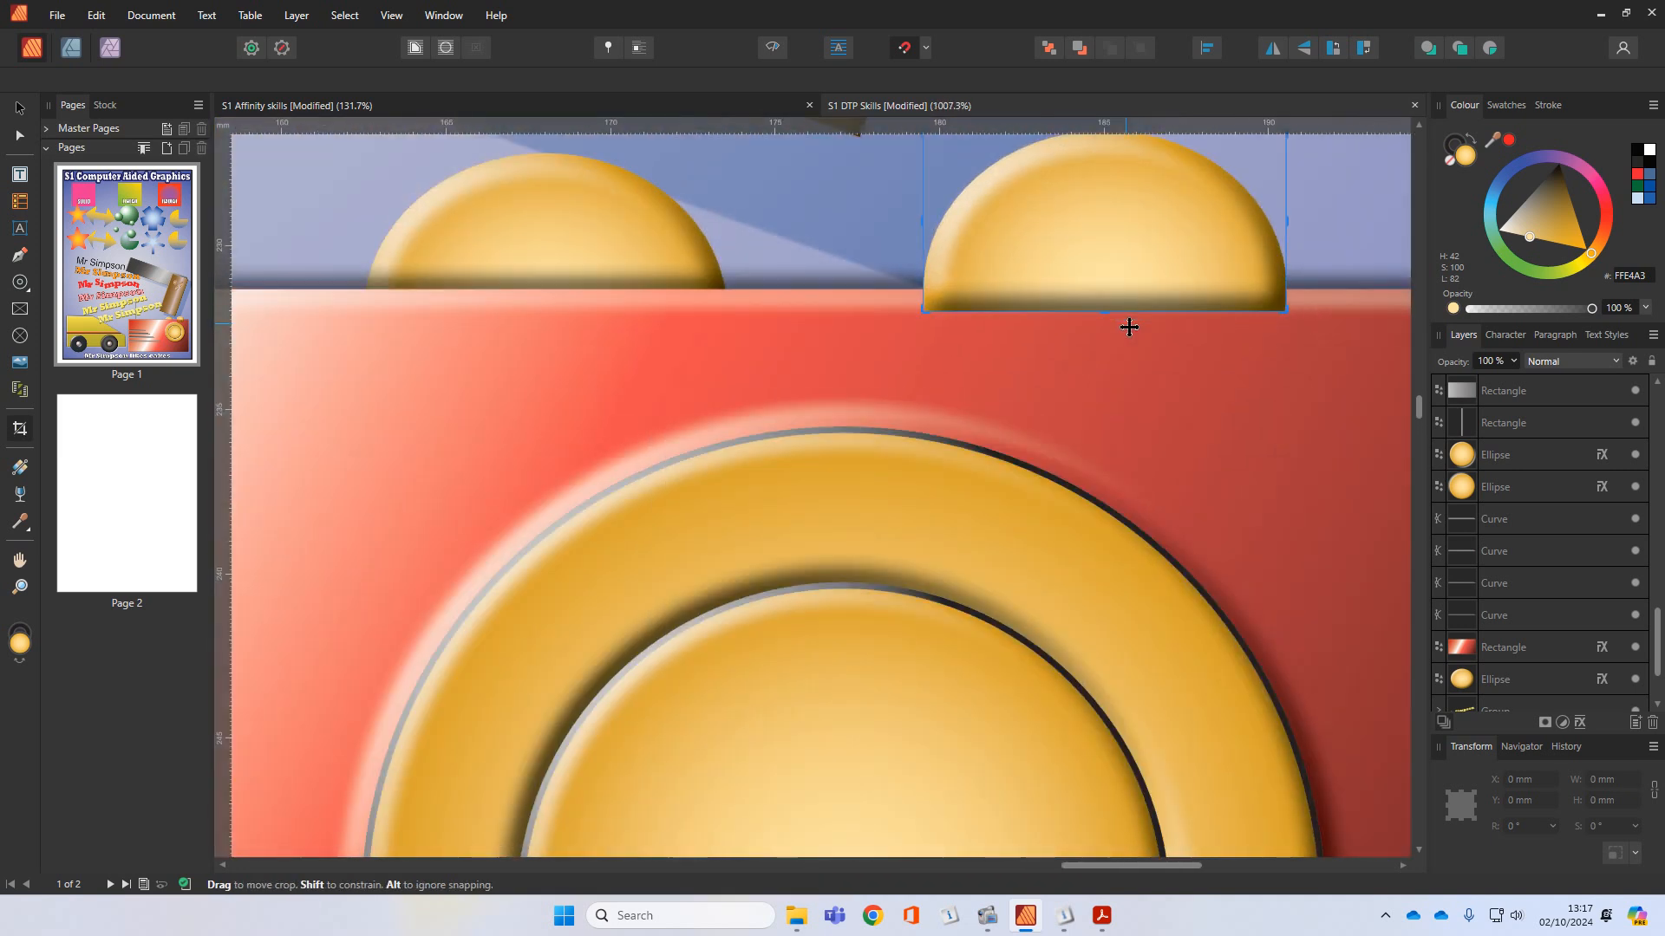
left_click_drag(1110, 312, 1101, 291)
scroll(997, 463, "down", 3)
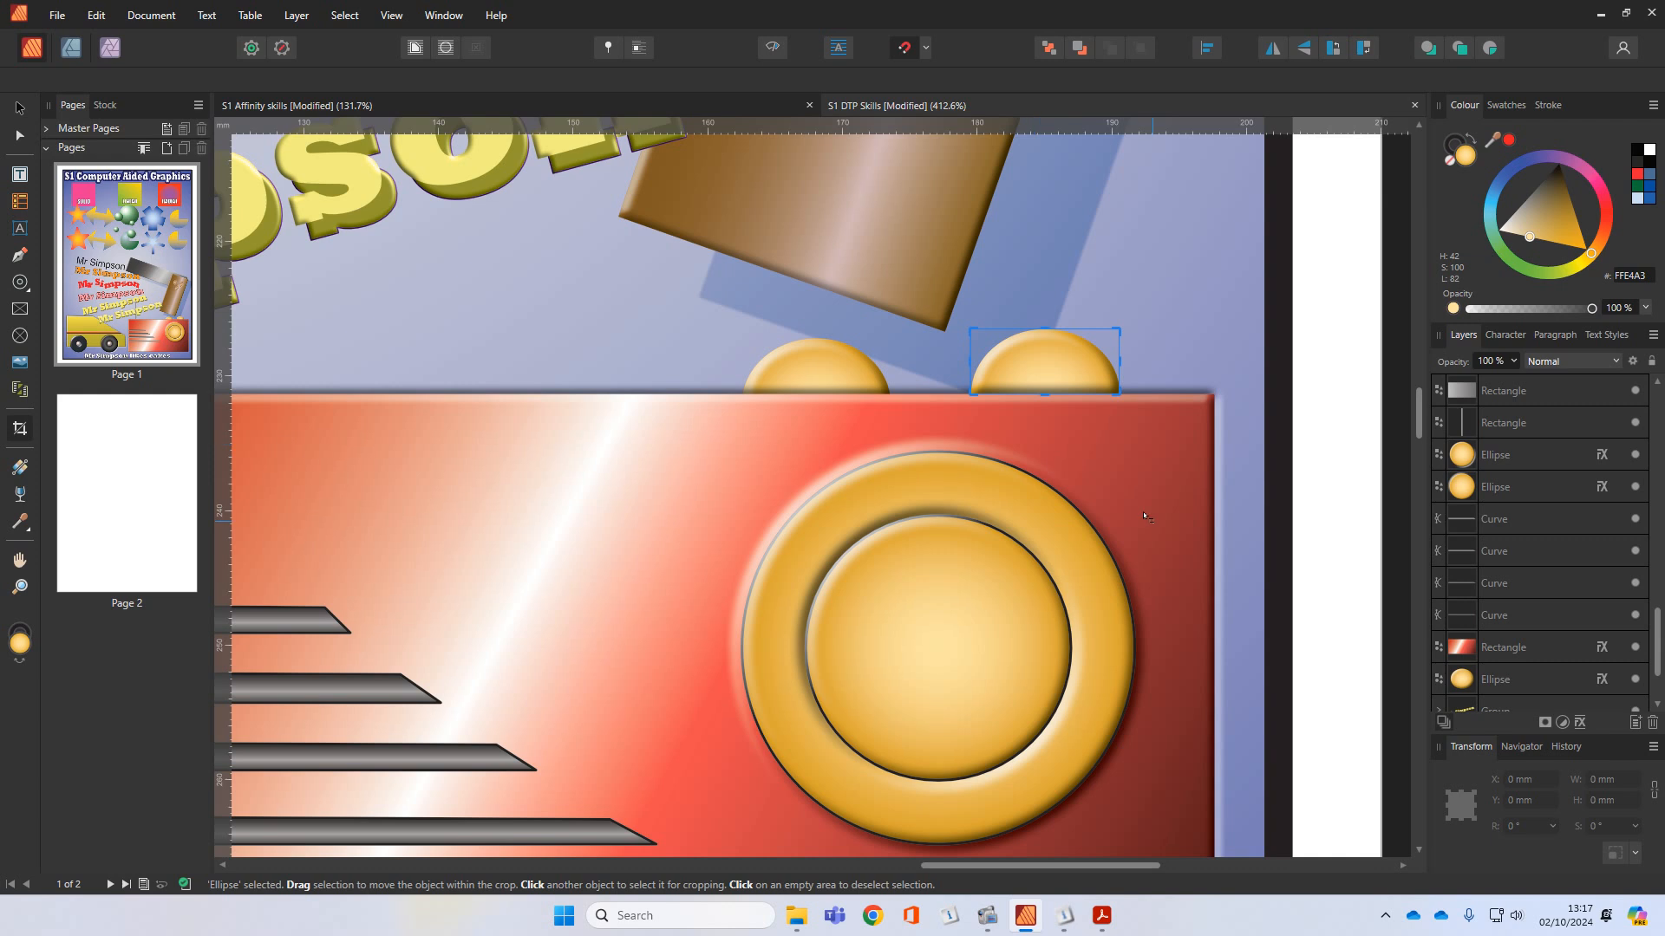
Step: Examine the corner nodes and linear gradient fill of the topmost grey grille bar on the radio
scroll(1146, 516, "down", 6)
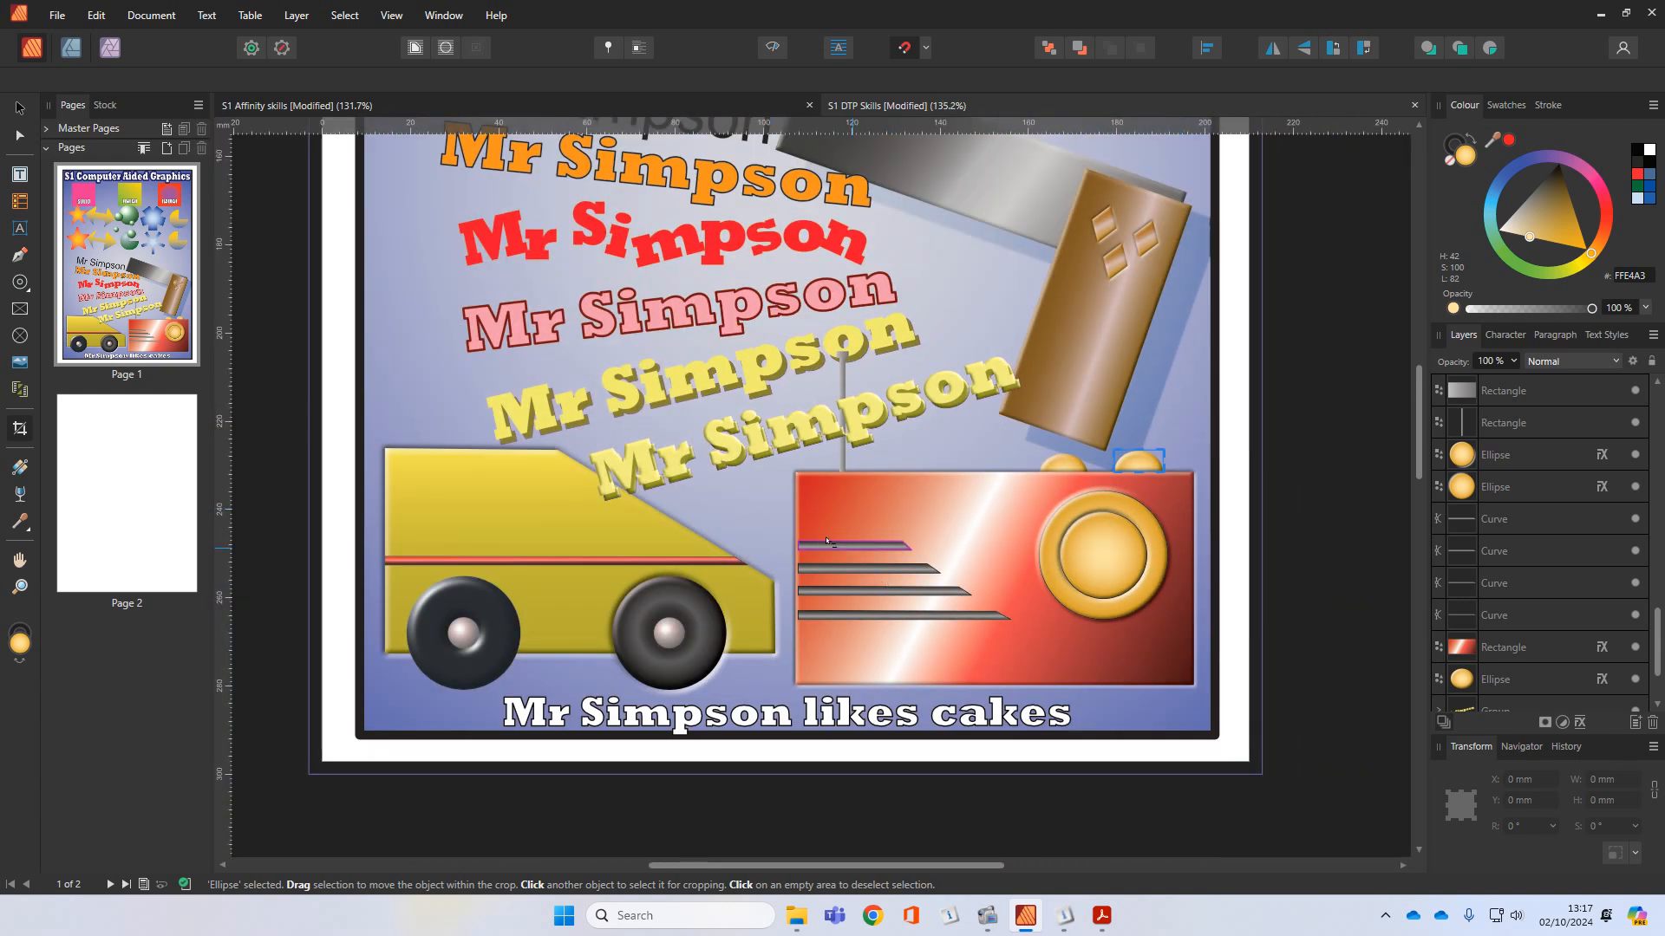
scroll(883, 566, "up", 6)
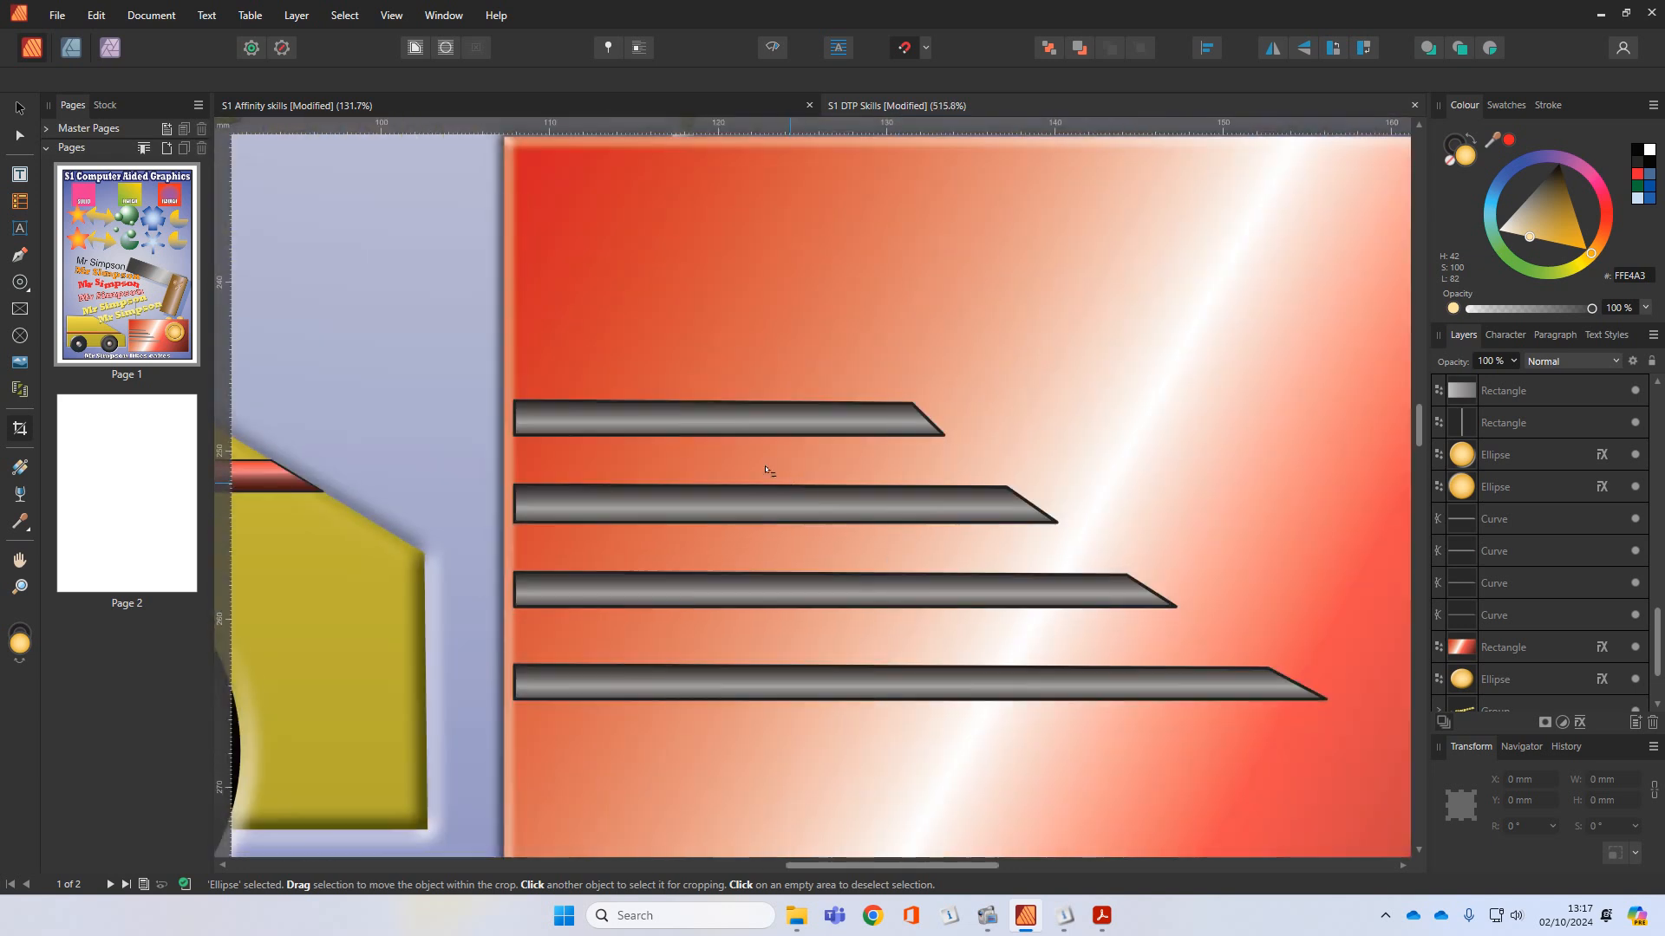
left_click(710, 420)
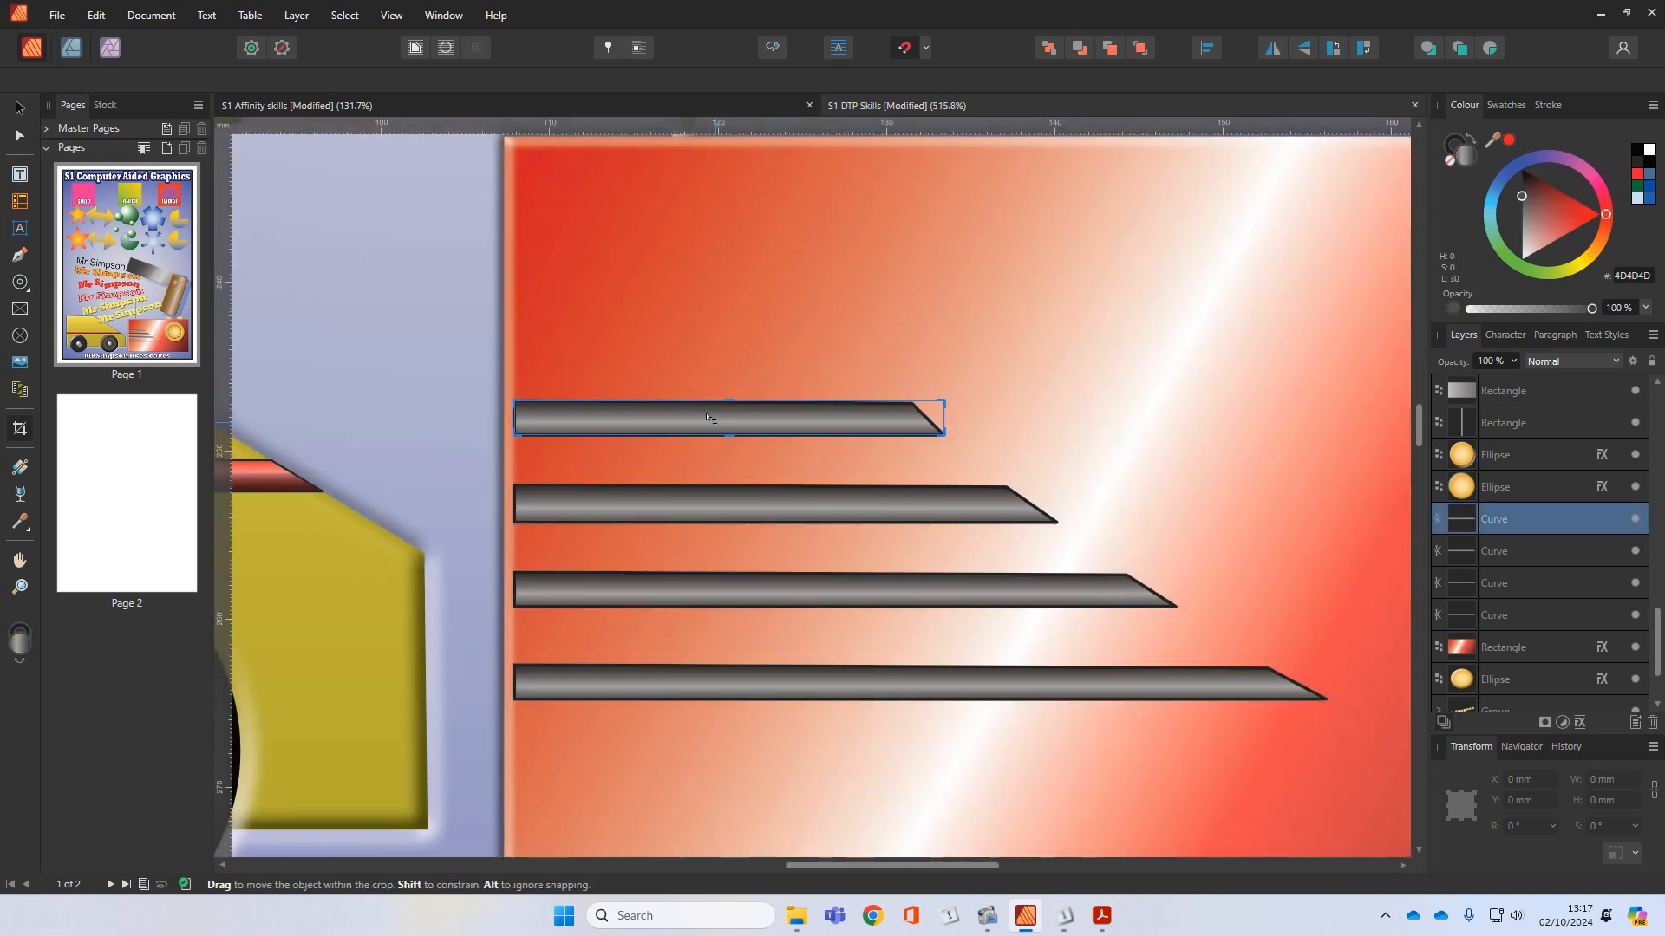
left_click(16, 107)
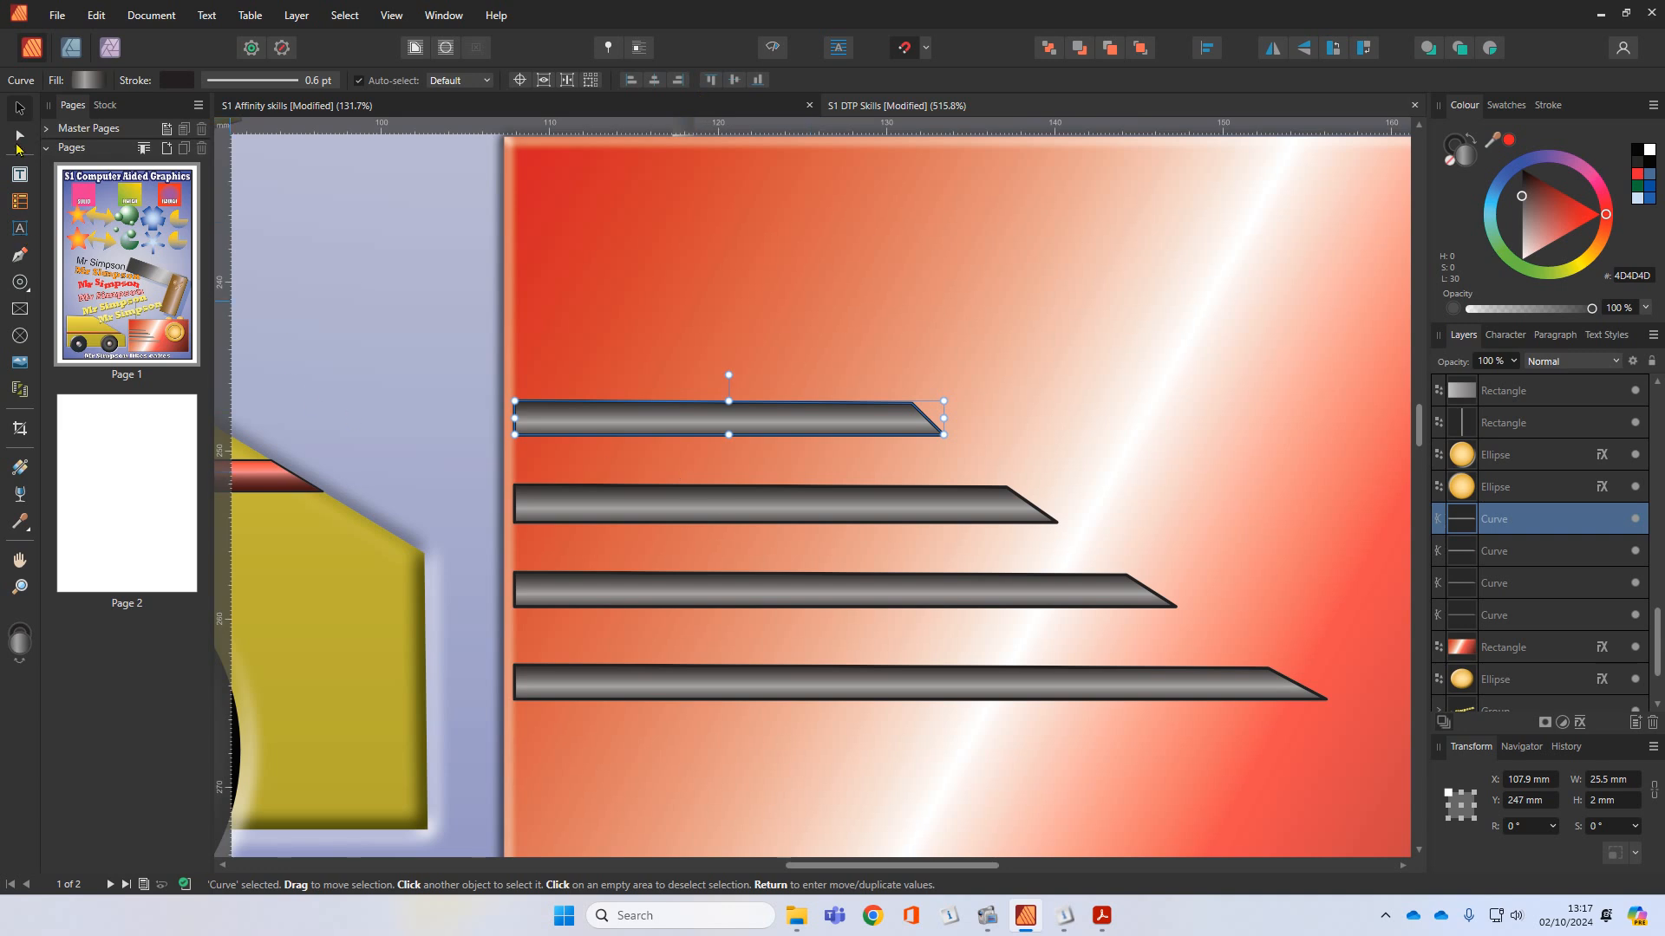
left_click(20, 136)
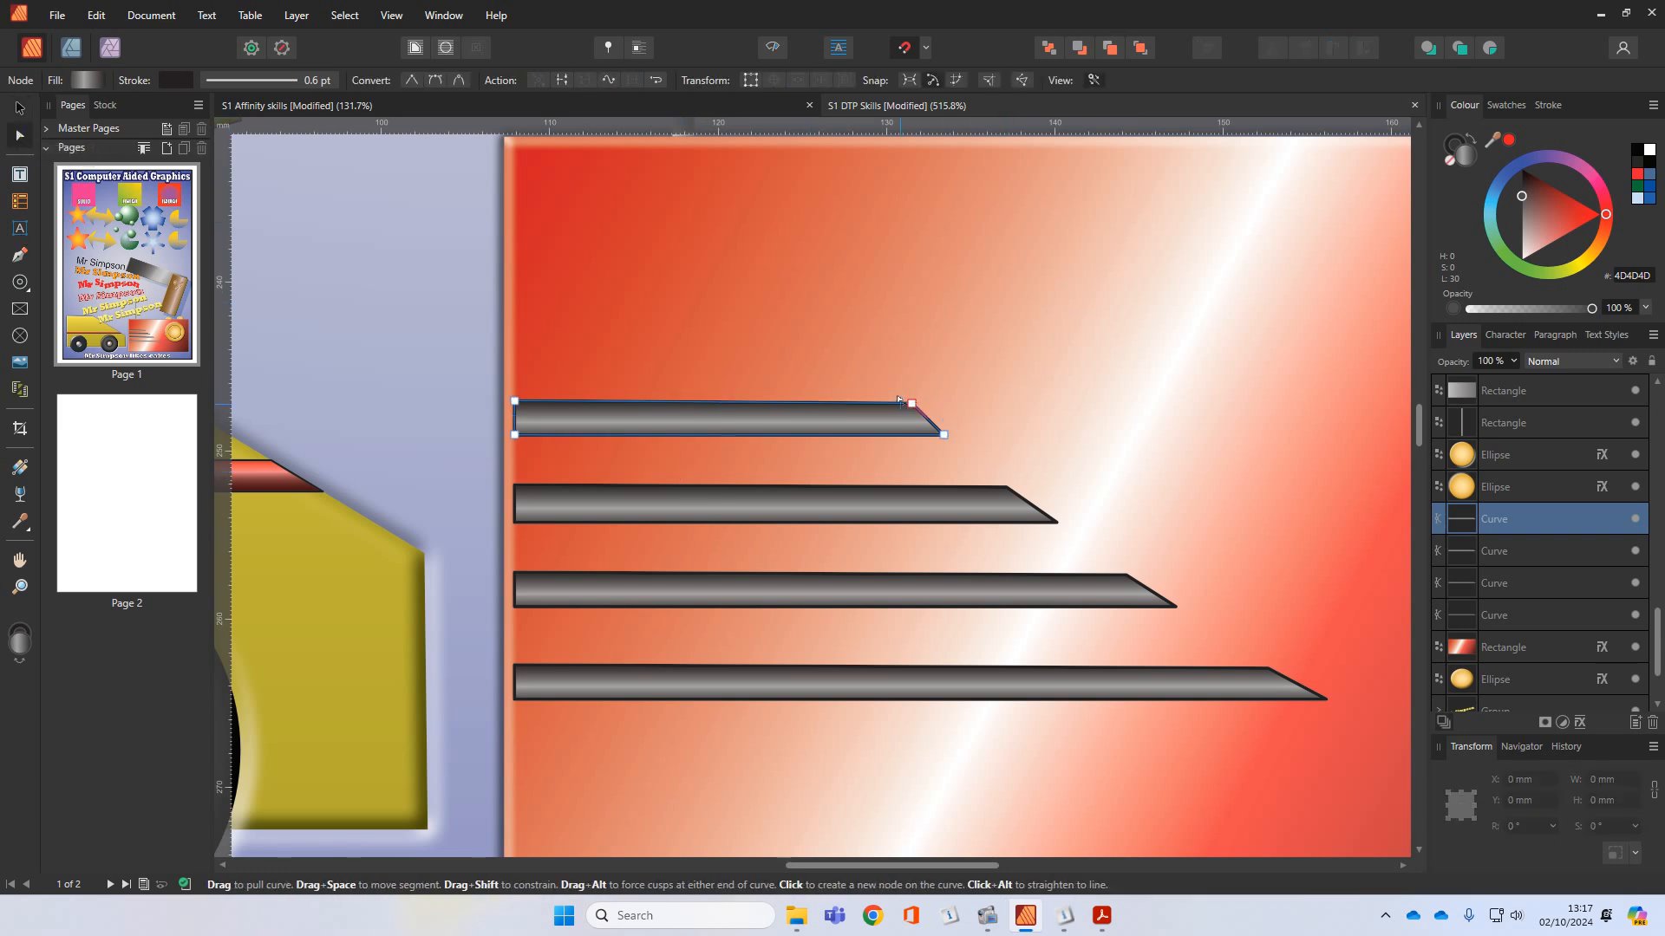
left_click(22, 471)
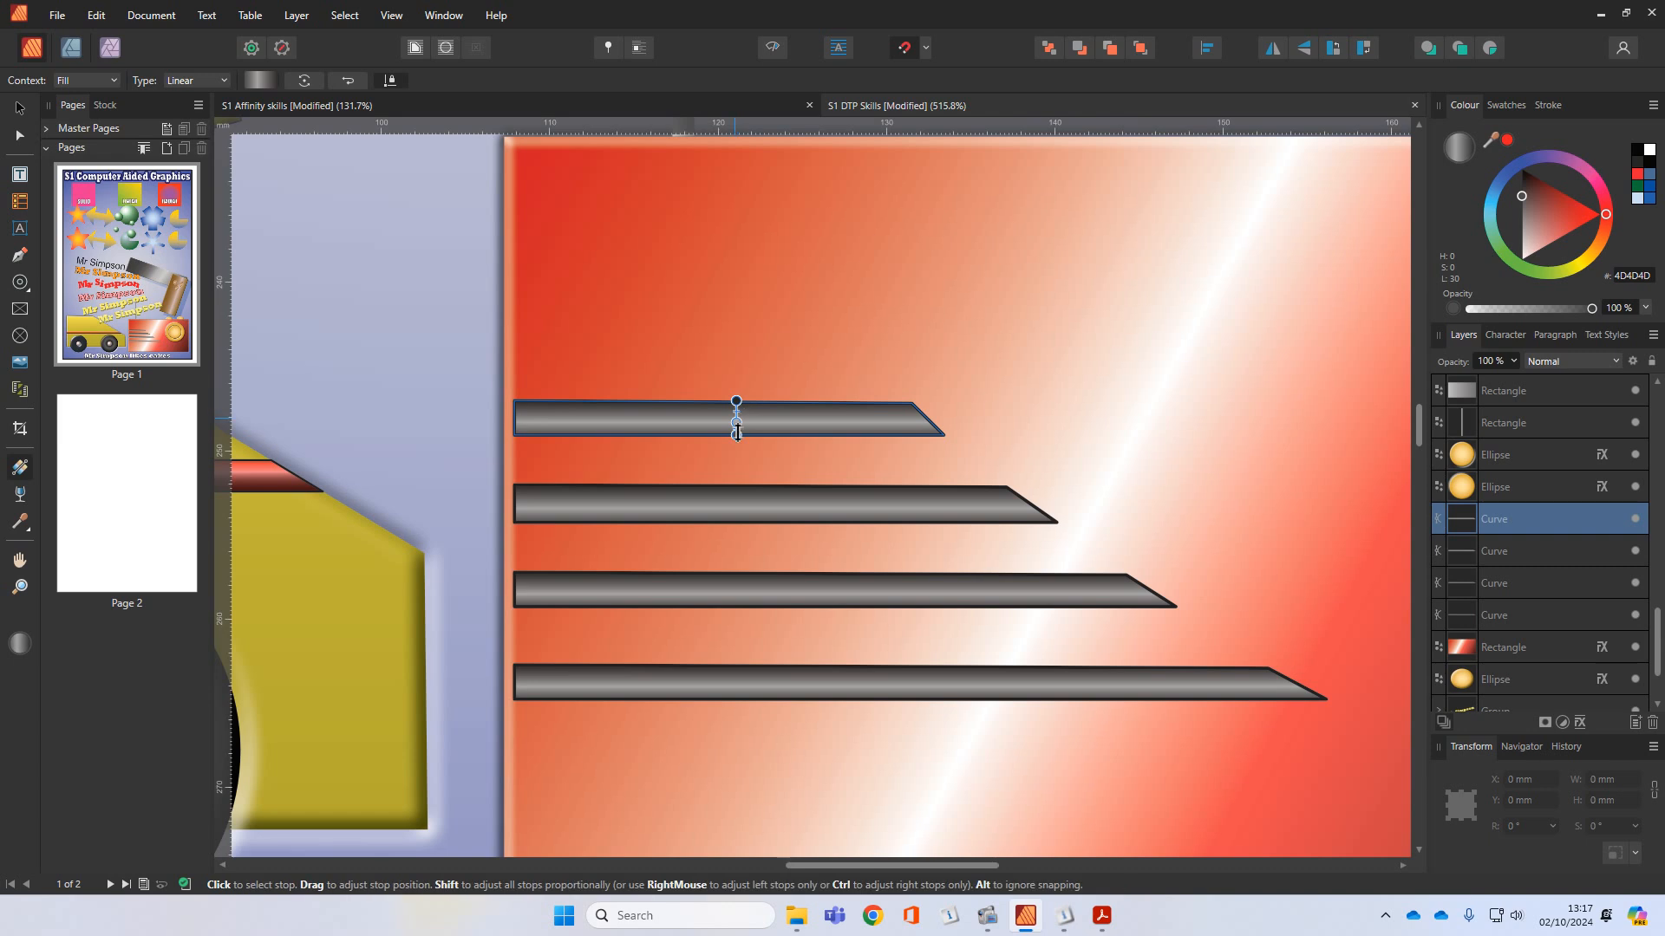
scroll(738, 429, "up", 5)
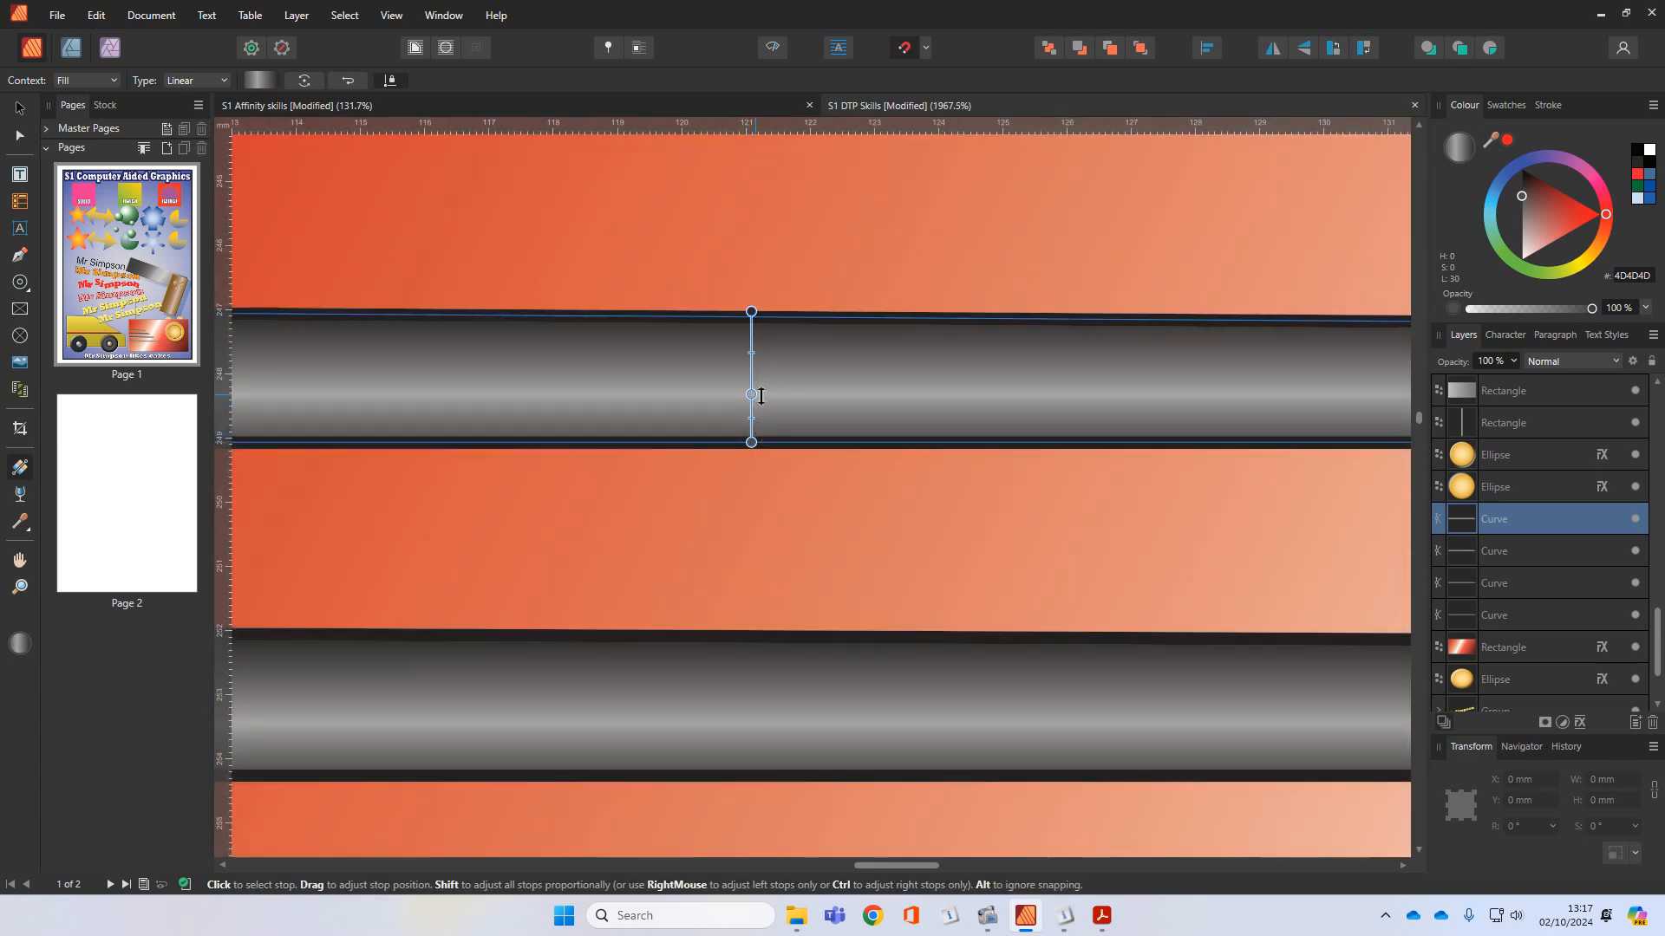
Step: Move the light grey middle stop of the topmost grille bar's gradient slightly above the bar's centre
left_click_drag(751, 396, 760, 368)
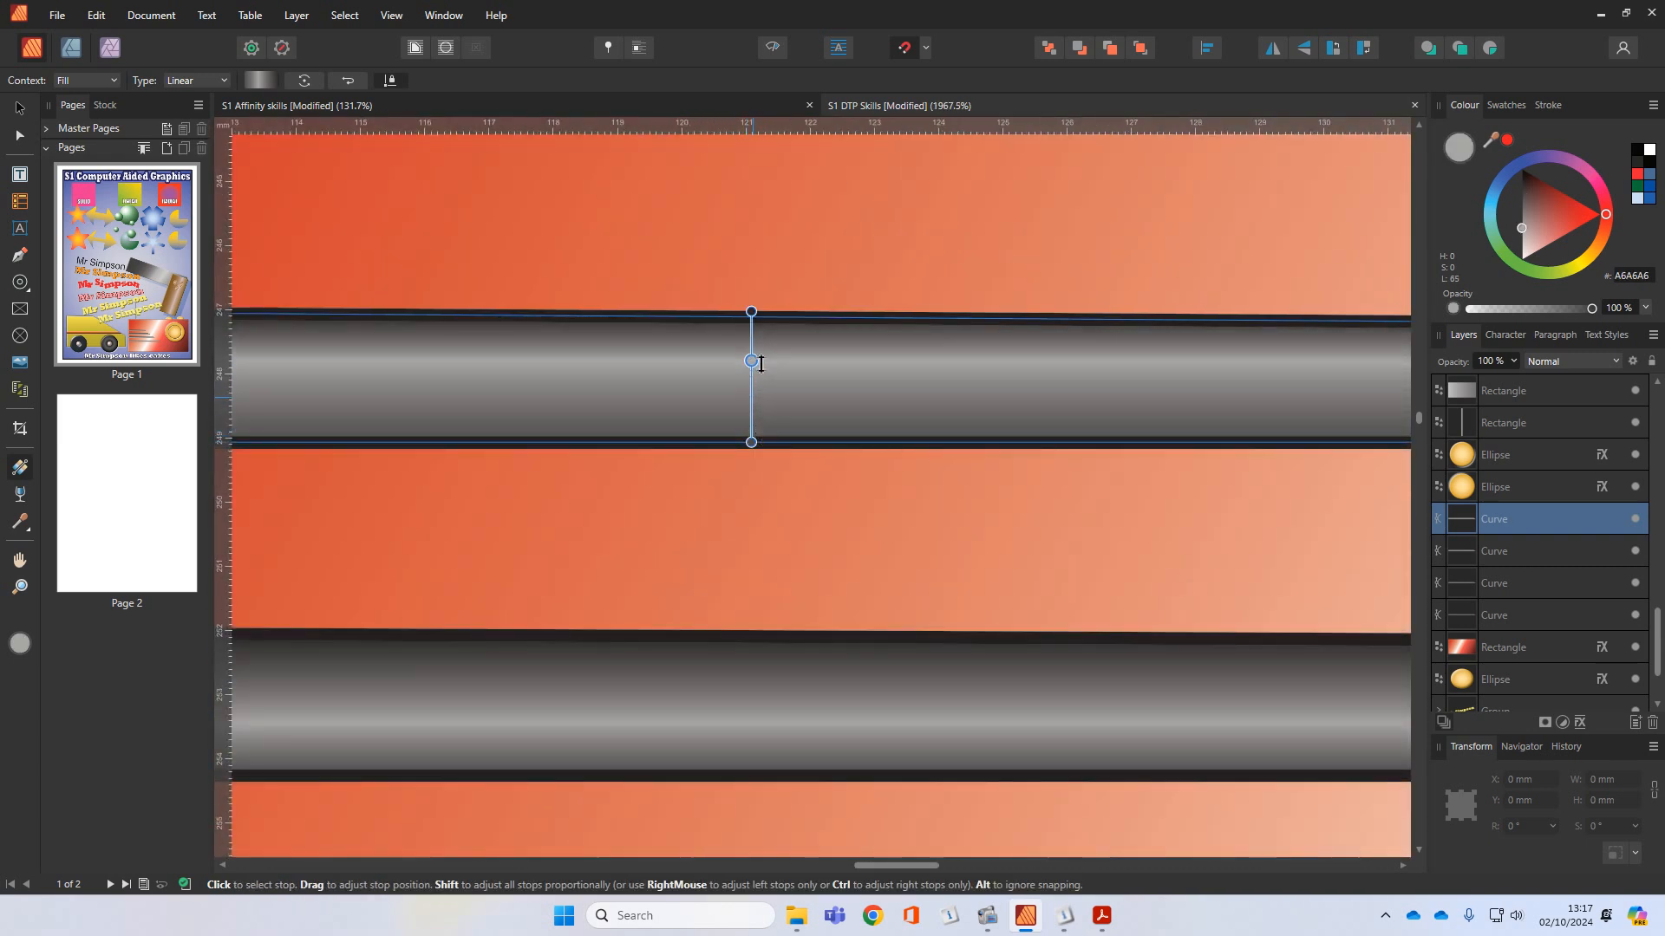
scroll(625, 517, "down", 4)
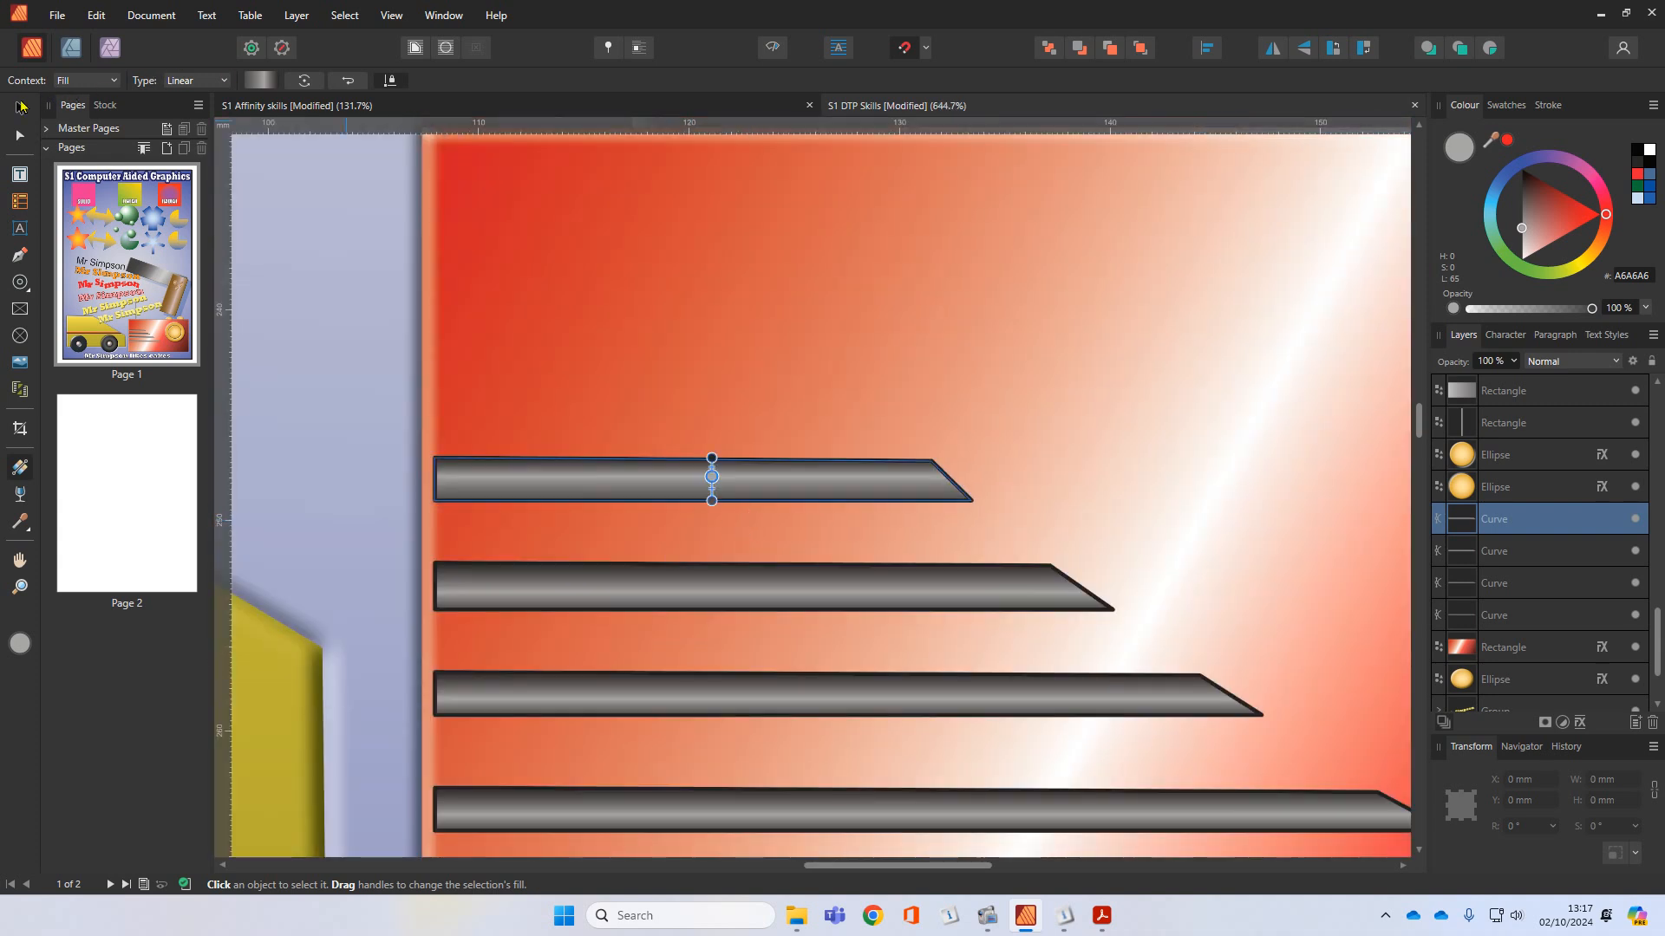
left_click(21, 107)
Step: Delete the three lower grey grille bars from the radio, keeping only the topmost one
left_click(645, 601)
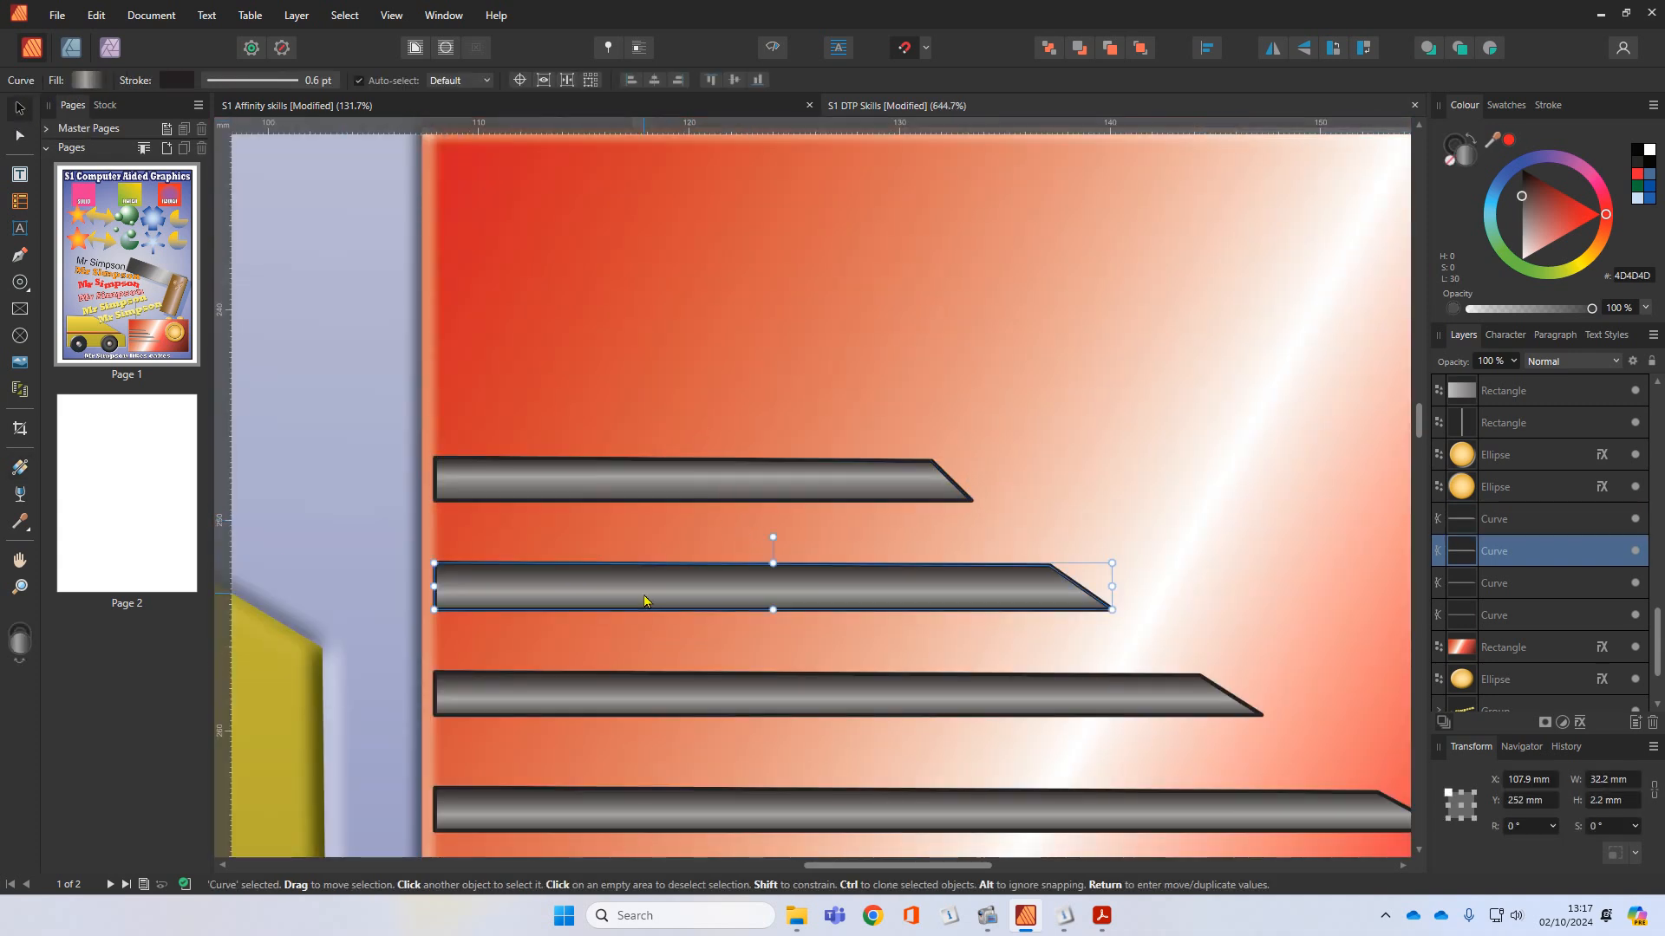
key("Delete")
left_click(659, 701)
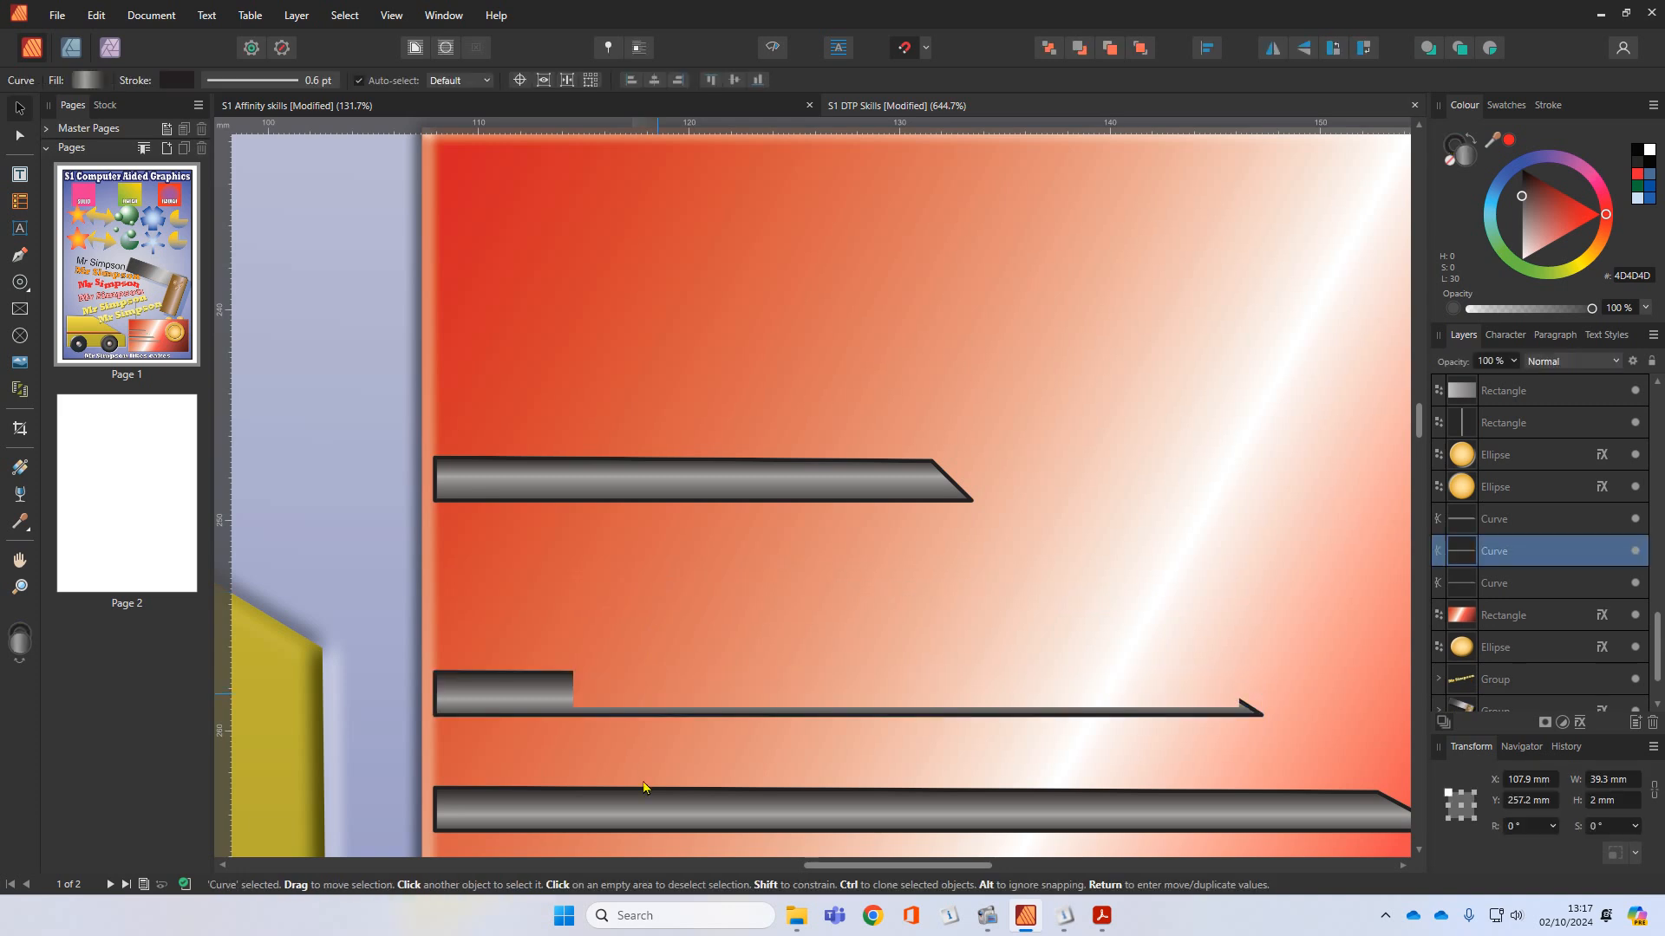
key("Delete")
left_click(644, 812)
key("Delete")
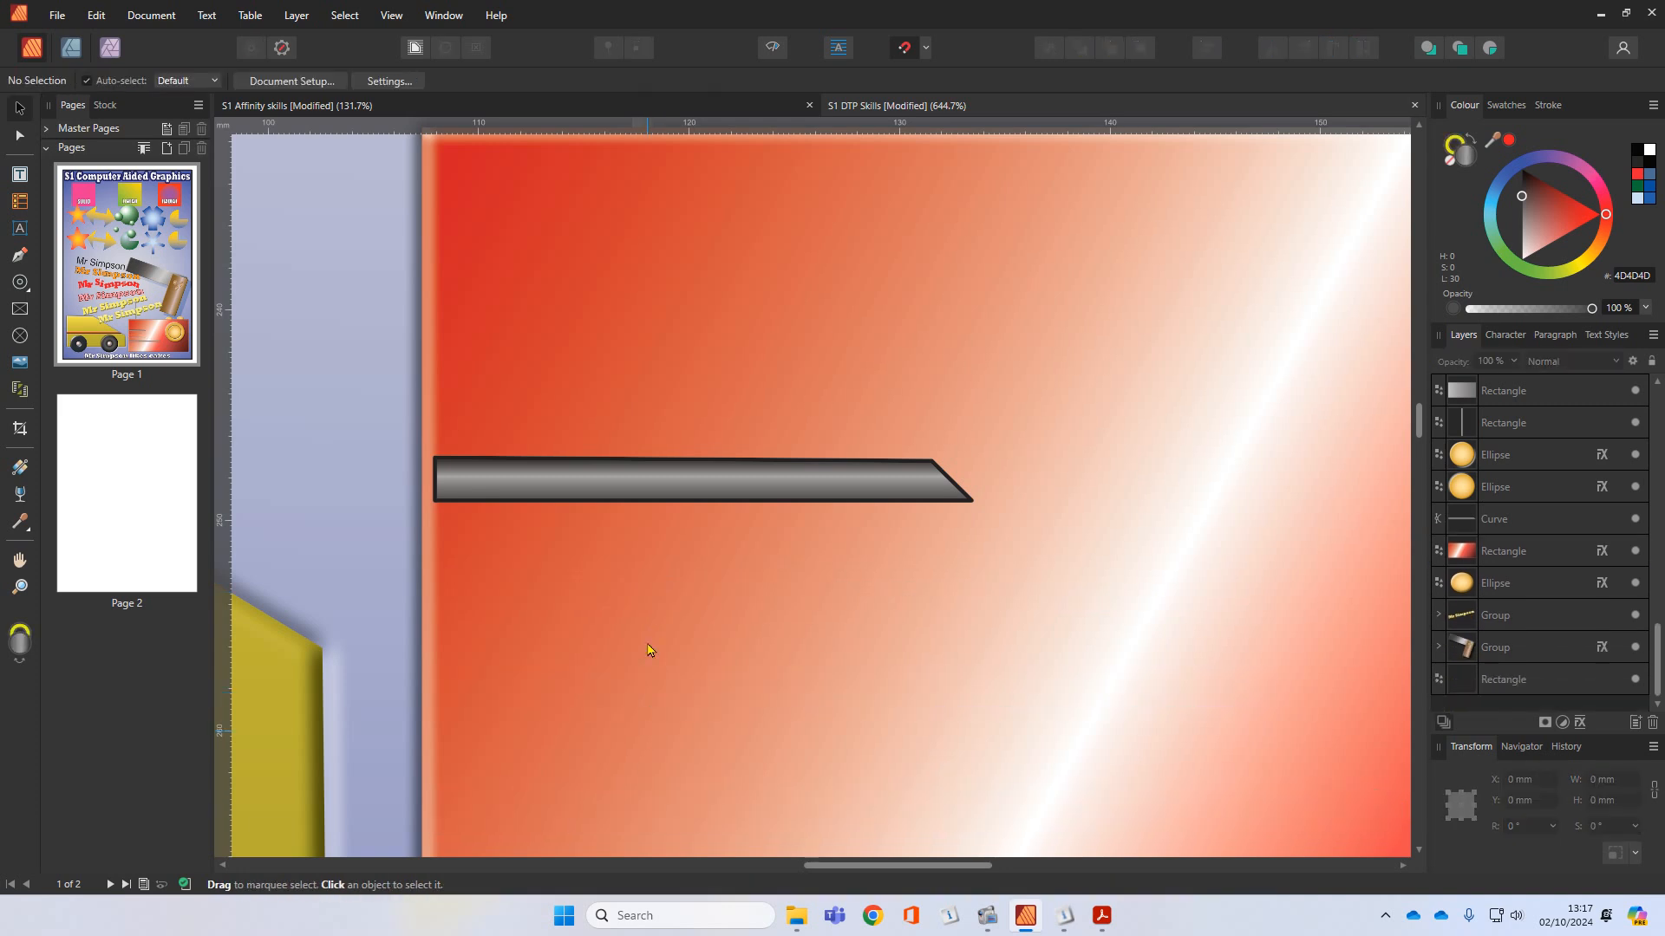
Step: Duplicate the grille bar straight down to about Y 252.7 mm and stretch the copy's slanted end to a width of about 32.1 mm
left_click(609, 496)
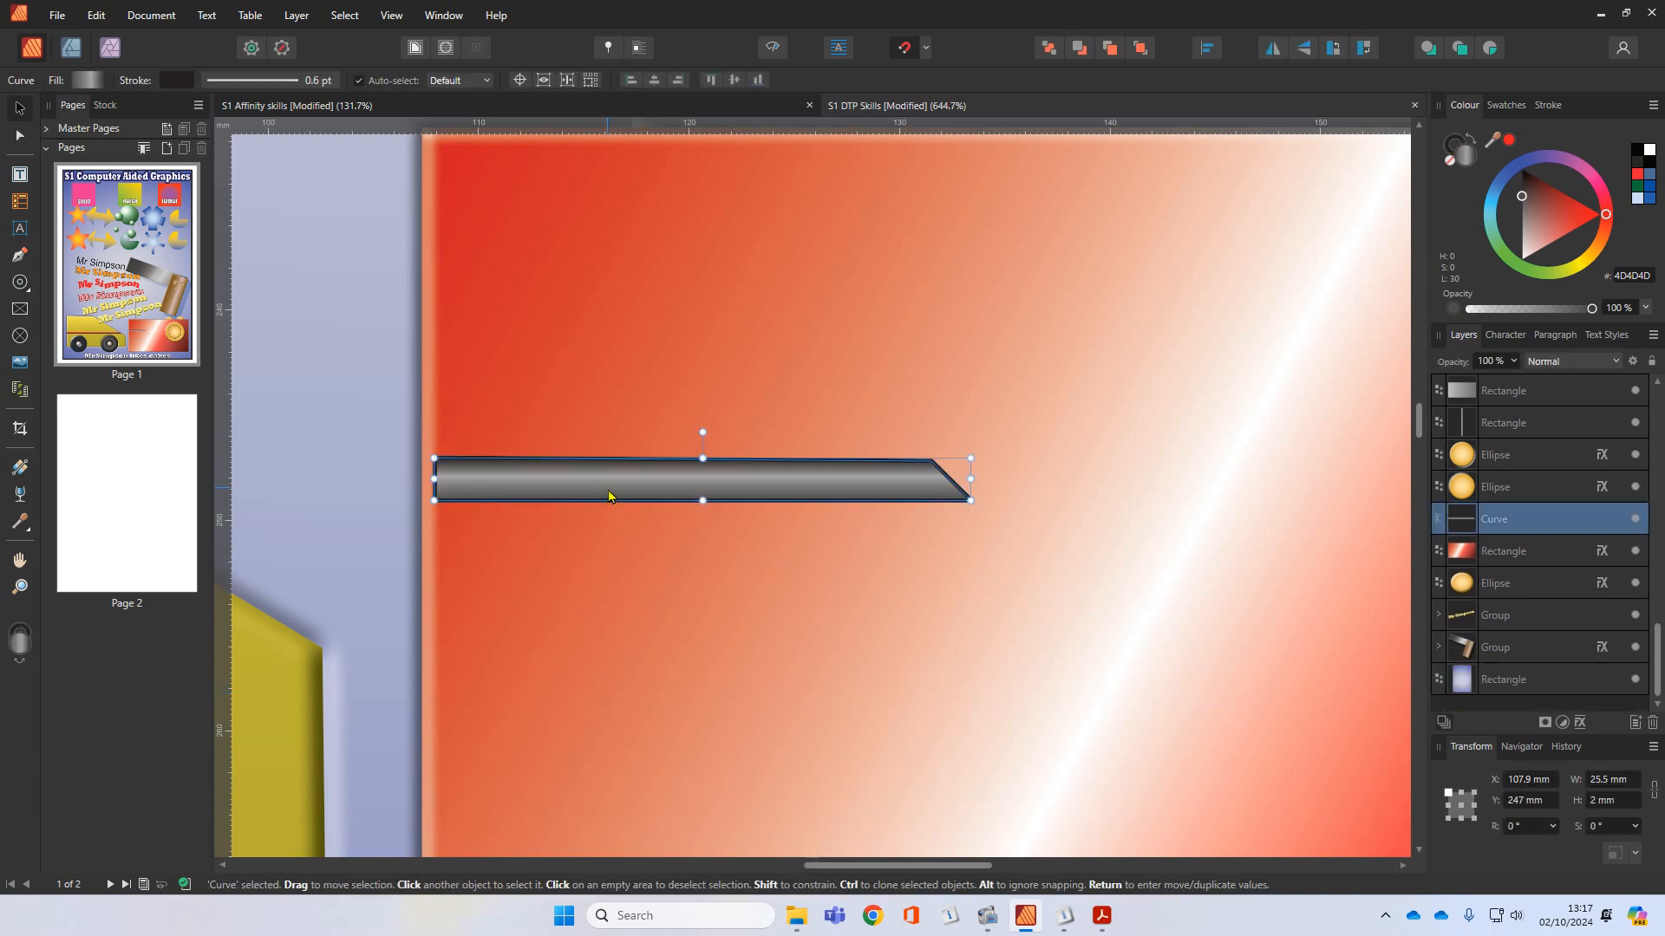
left_click_drag(609, 496, 610, 615, "ctrl")
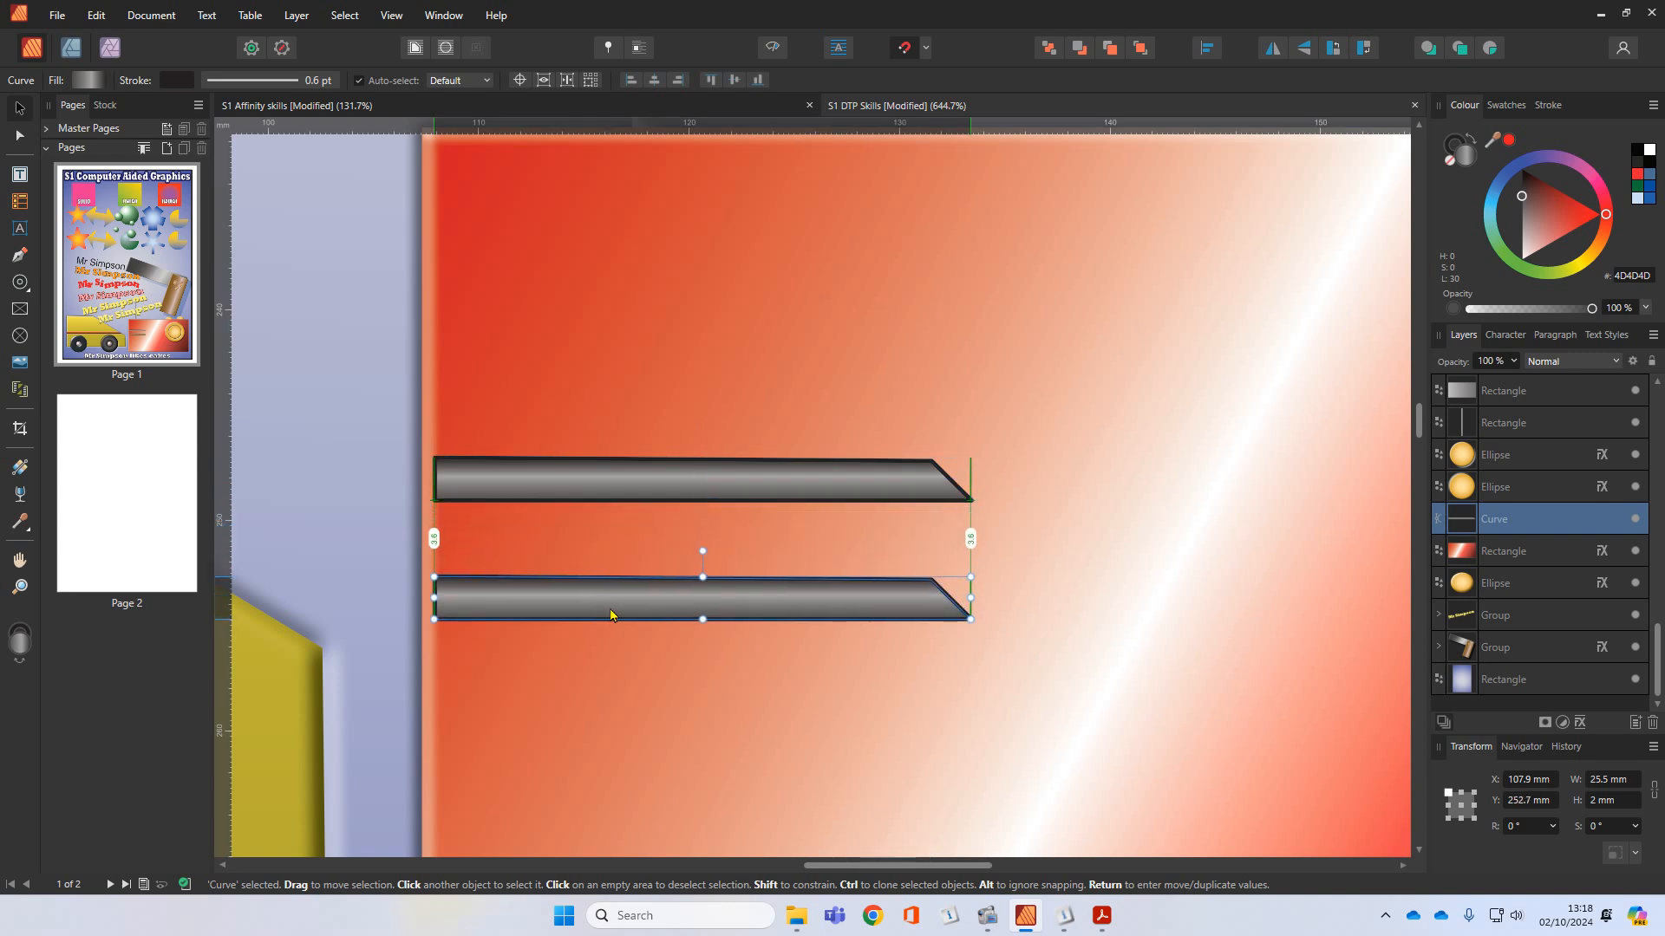
left_click_drag(972, 598, 1114, 631)
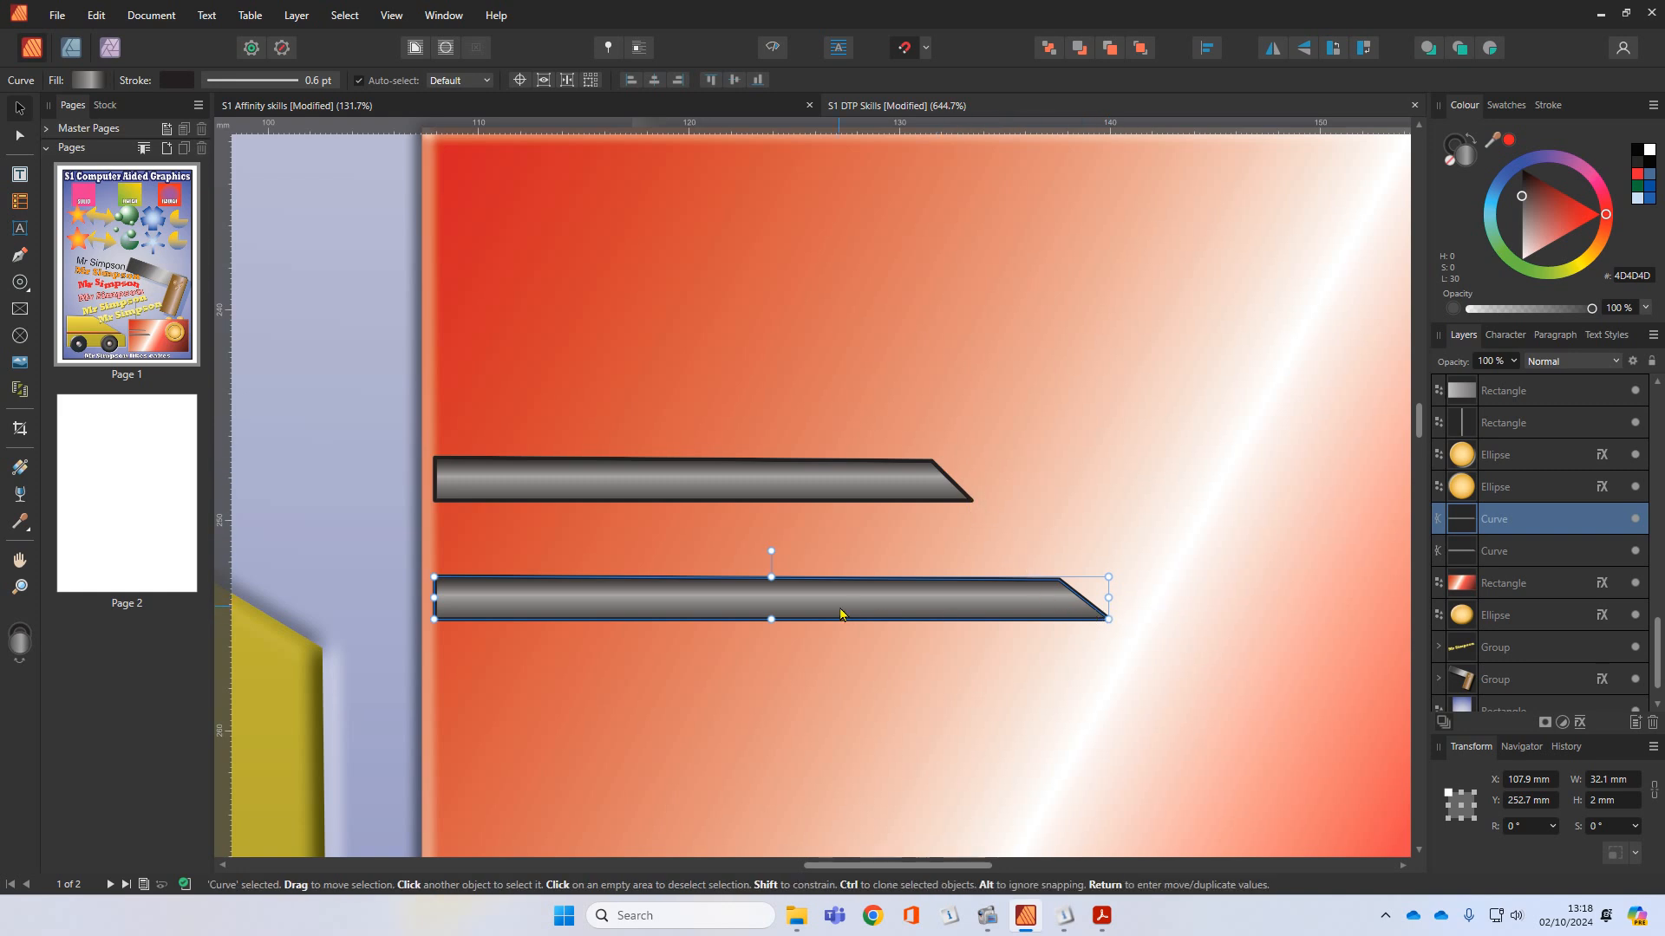
Step: Duplicate the second bar straight down to about Y 258.3 mm and widen the copy to about 40 mm
left_click_drag(848, 614, 854, 733)
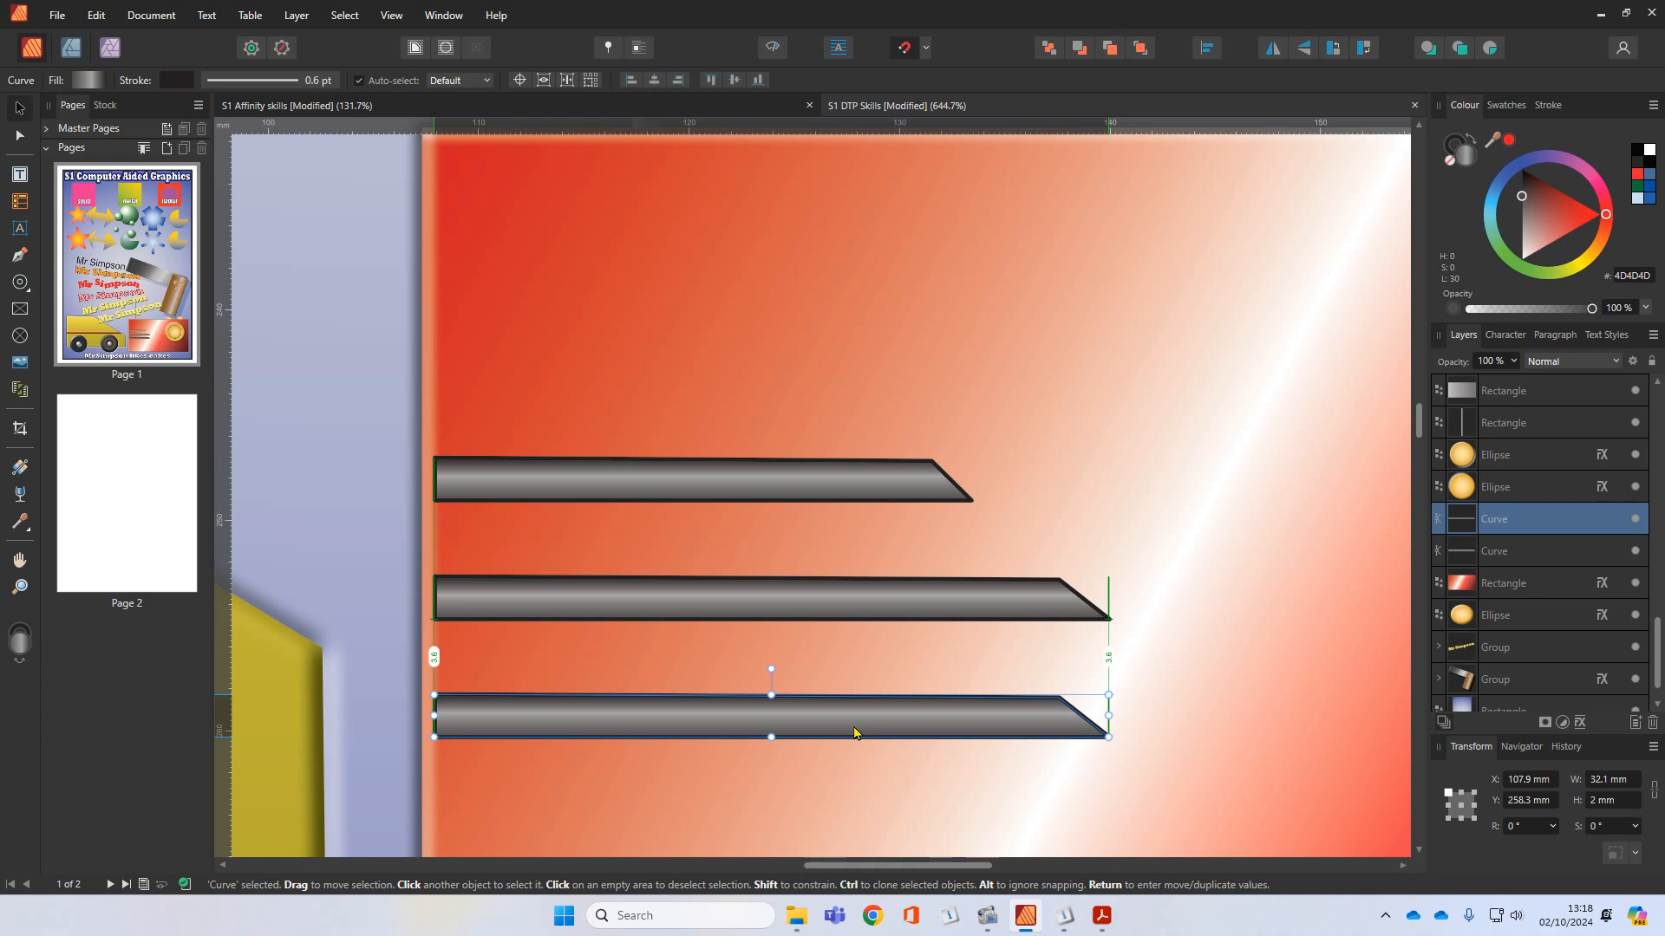
left_click_drag(1109, 716, 1288, 718)
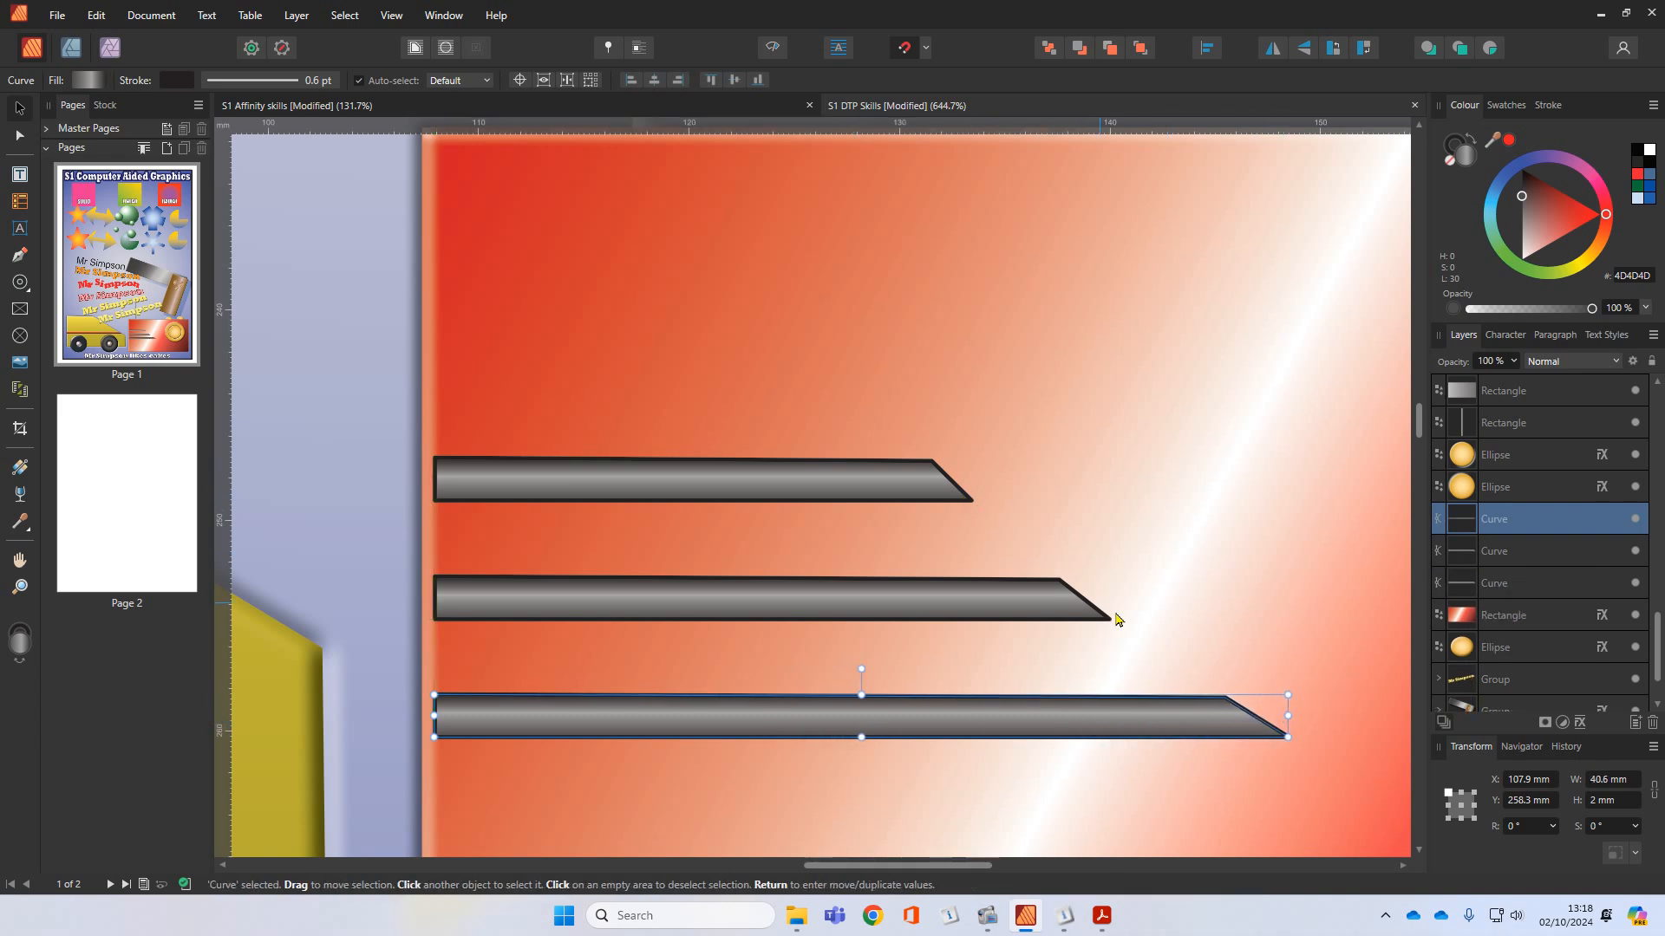
left_click_drag(1296, 722, 1284, 721)
Step: Duplicate the third bar straight down to about Y 264 mm and widen this fourth bar to about 48.8 mm
scroll(912, 598, "down", 1)
left_click_drag(912, 594, 820, 362)
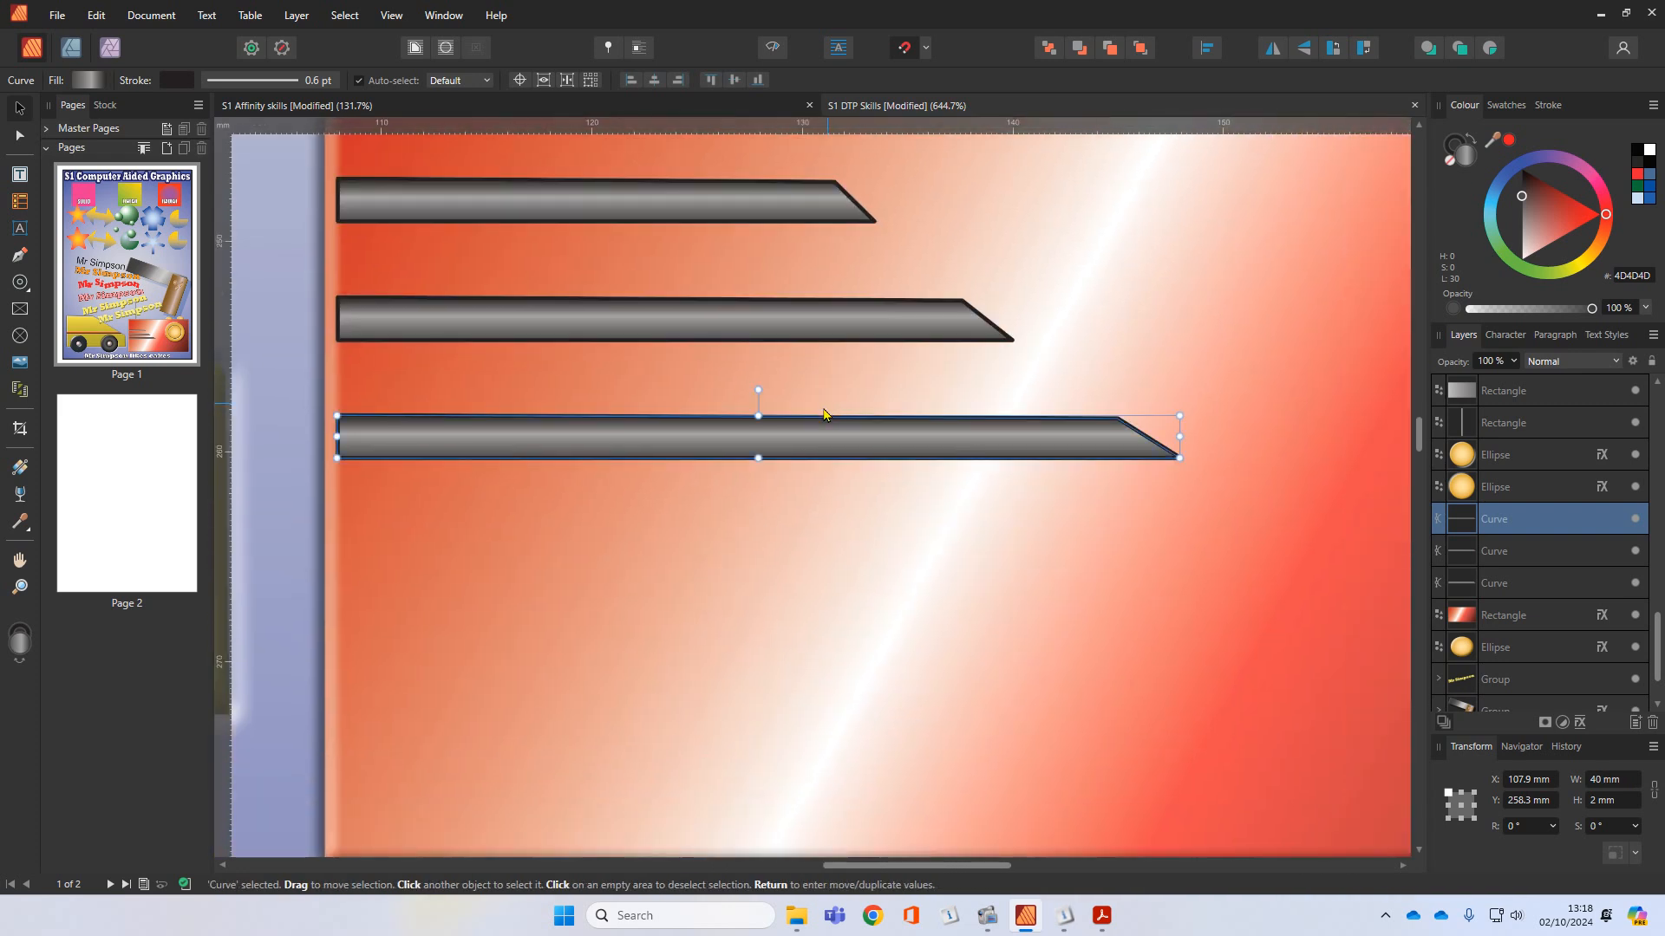
left_click_drag(707, 452, 709, 571)
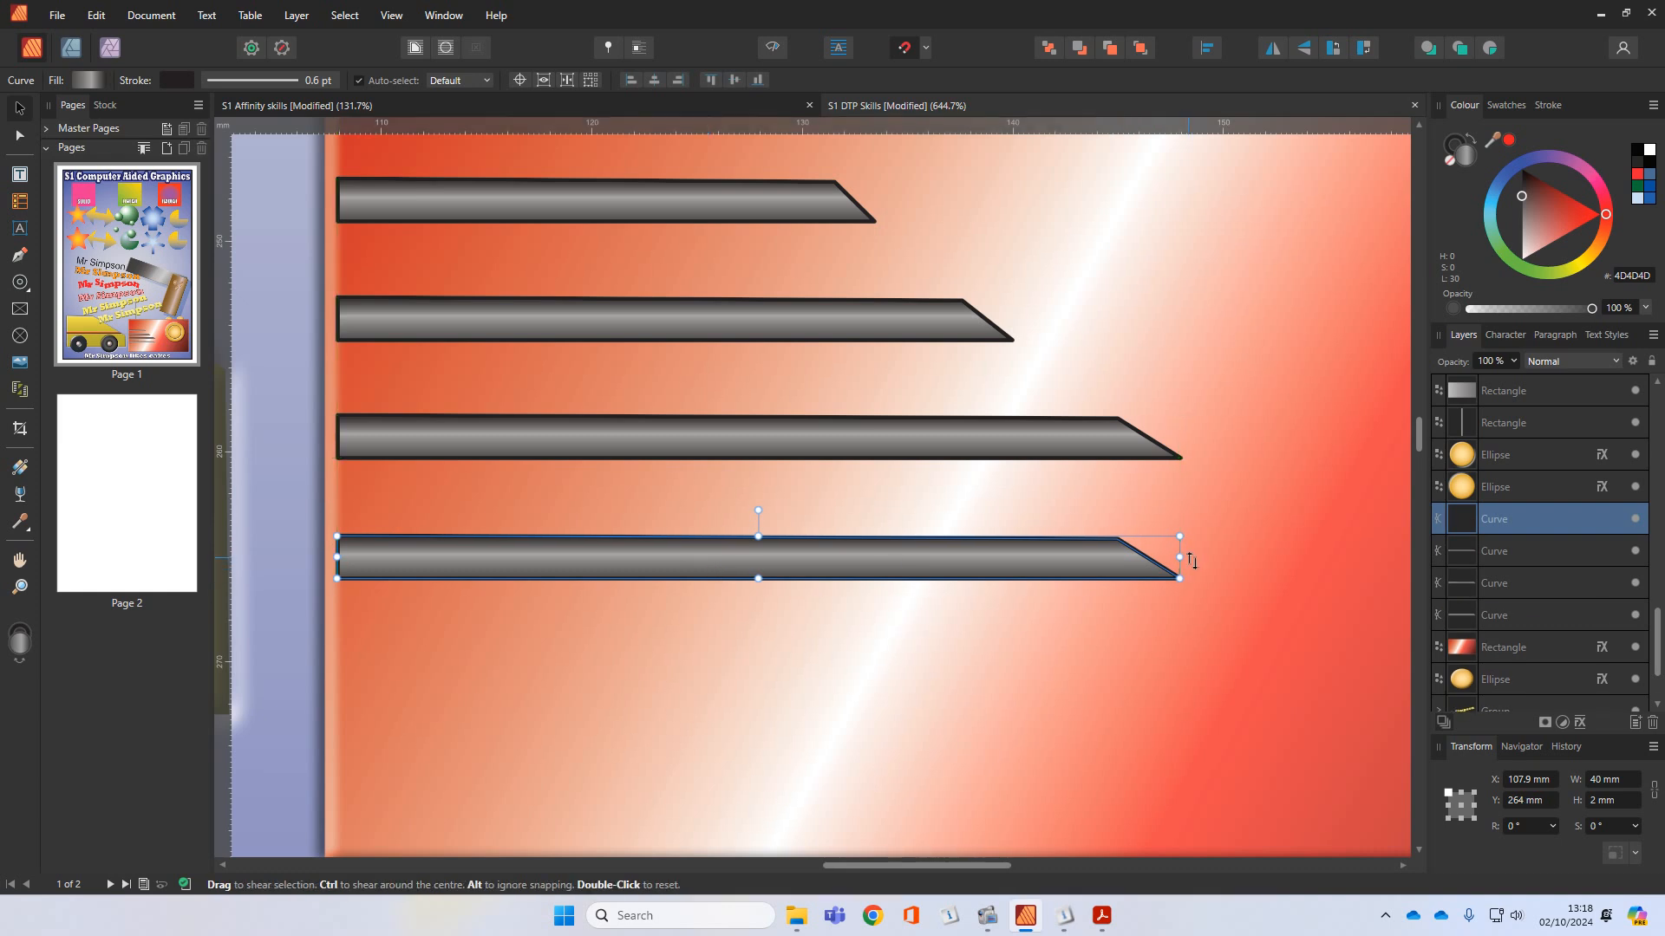
left_click_drag(1197, 565, 1363, 558)
scroll(795, 673, "down", 6)
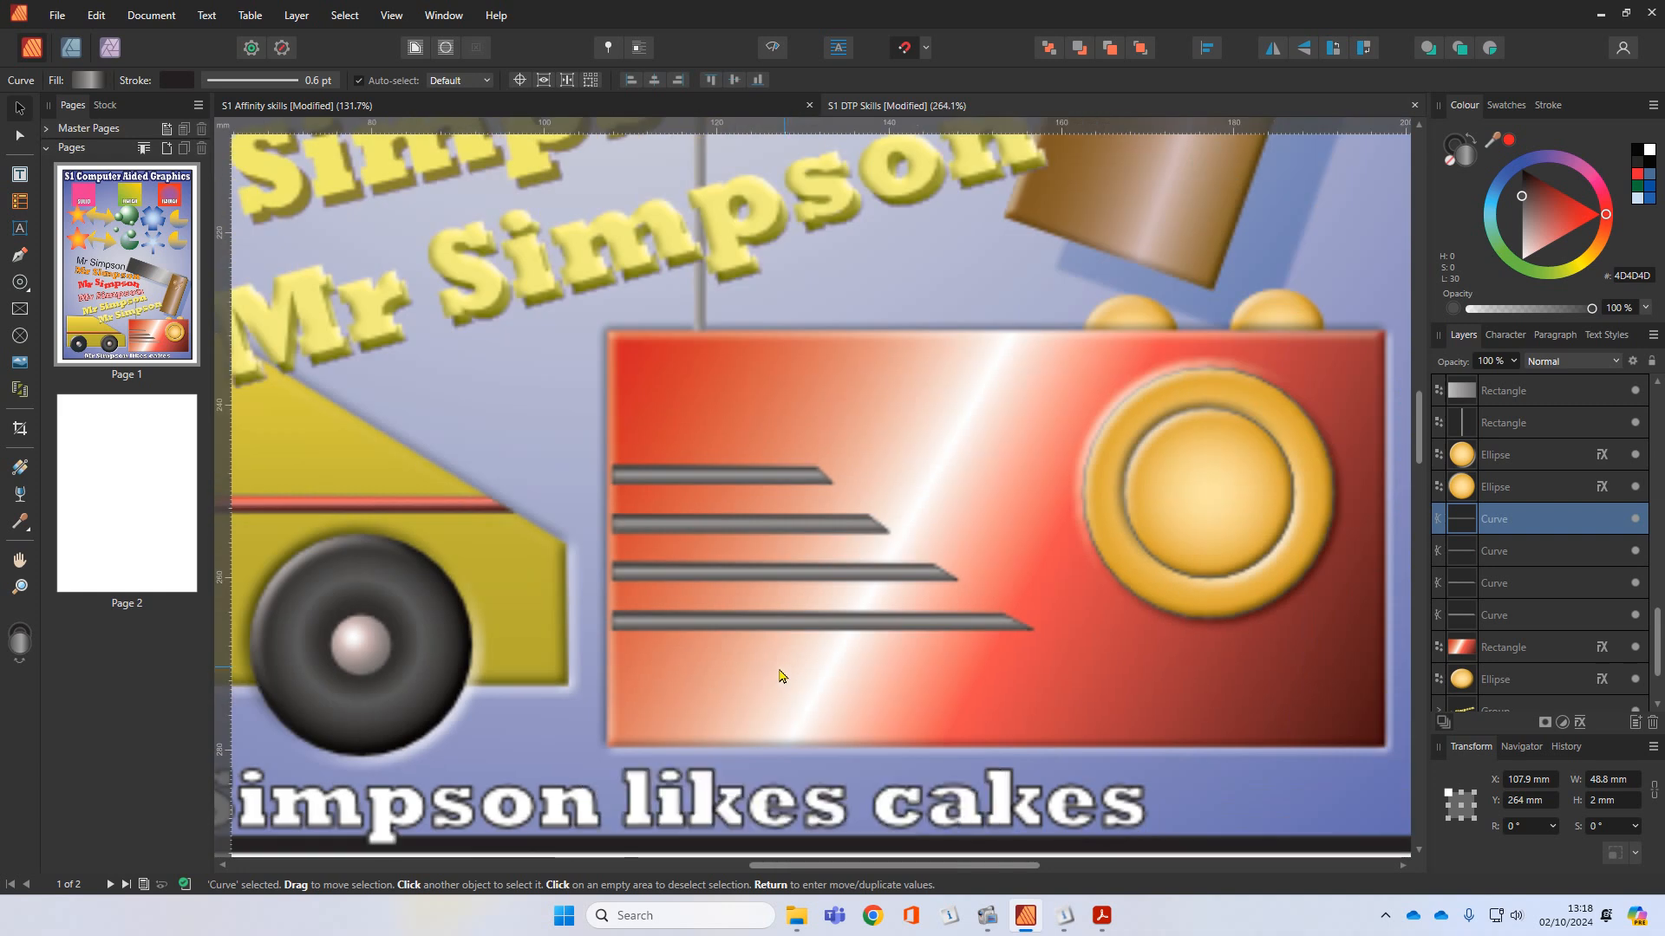
scroll(778, 681, "down", 2)
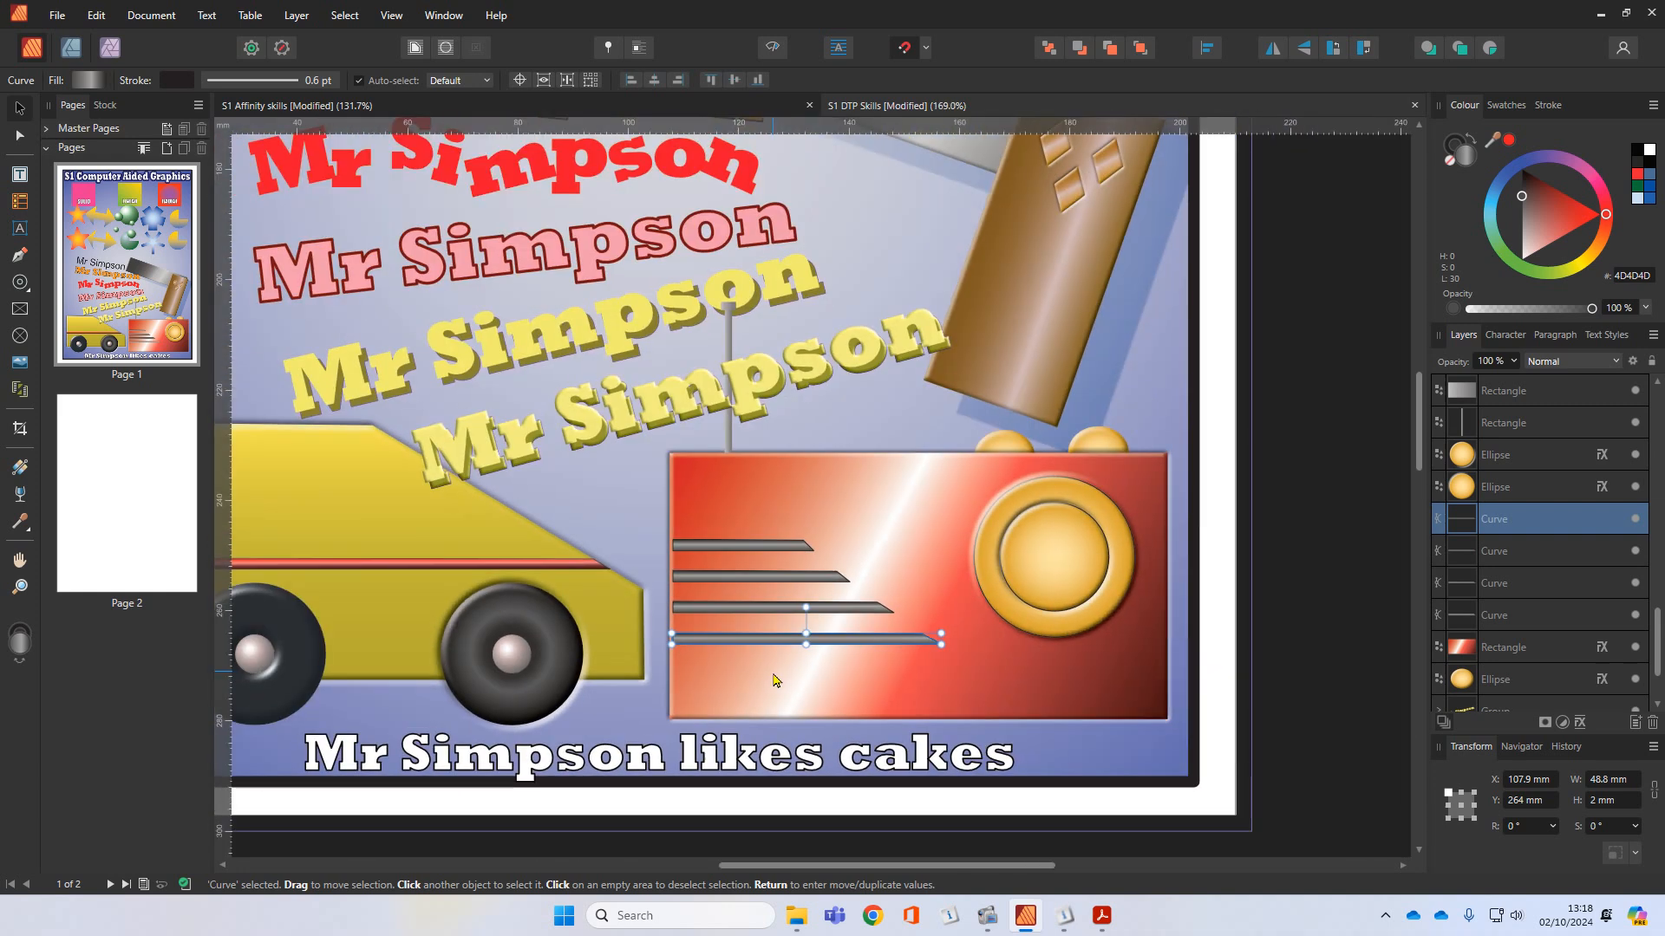
Step: Ungroup the cleaver illustration with the silver blade and brown handle, and clear the selection
scroll(786, 314, "up", 3)
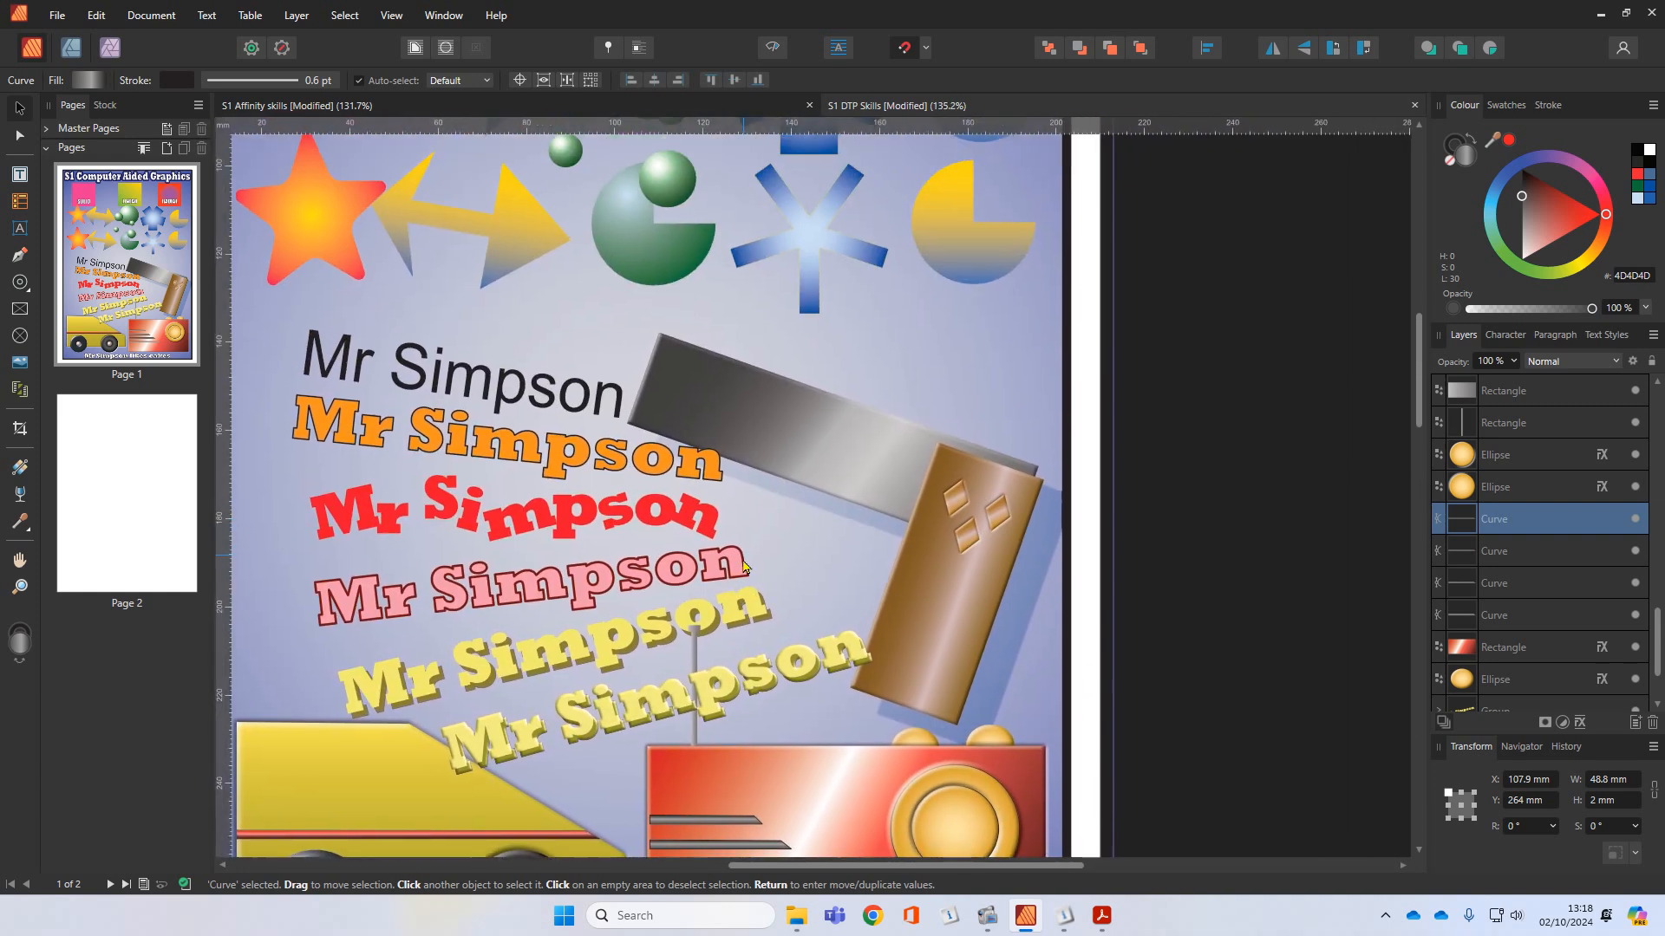
scroll(965, 539, "up", 7)
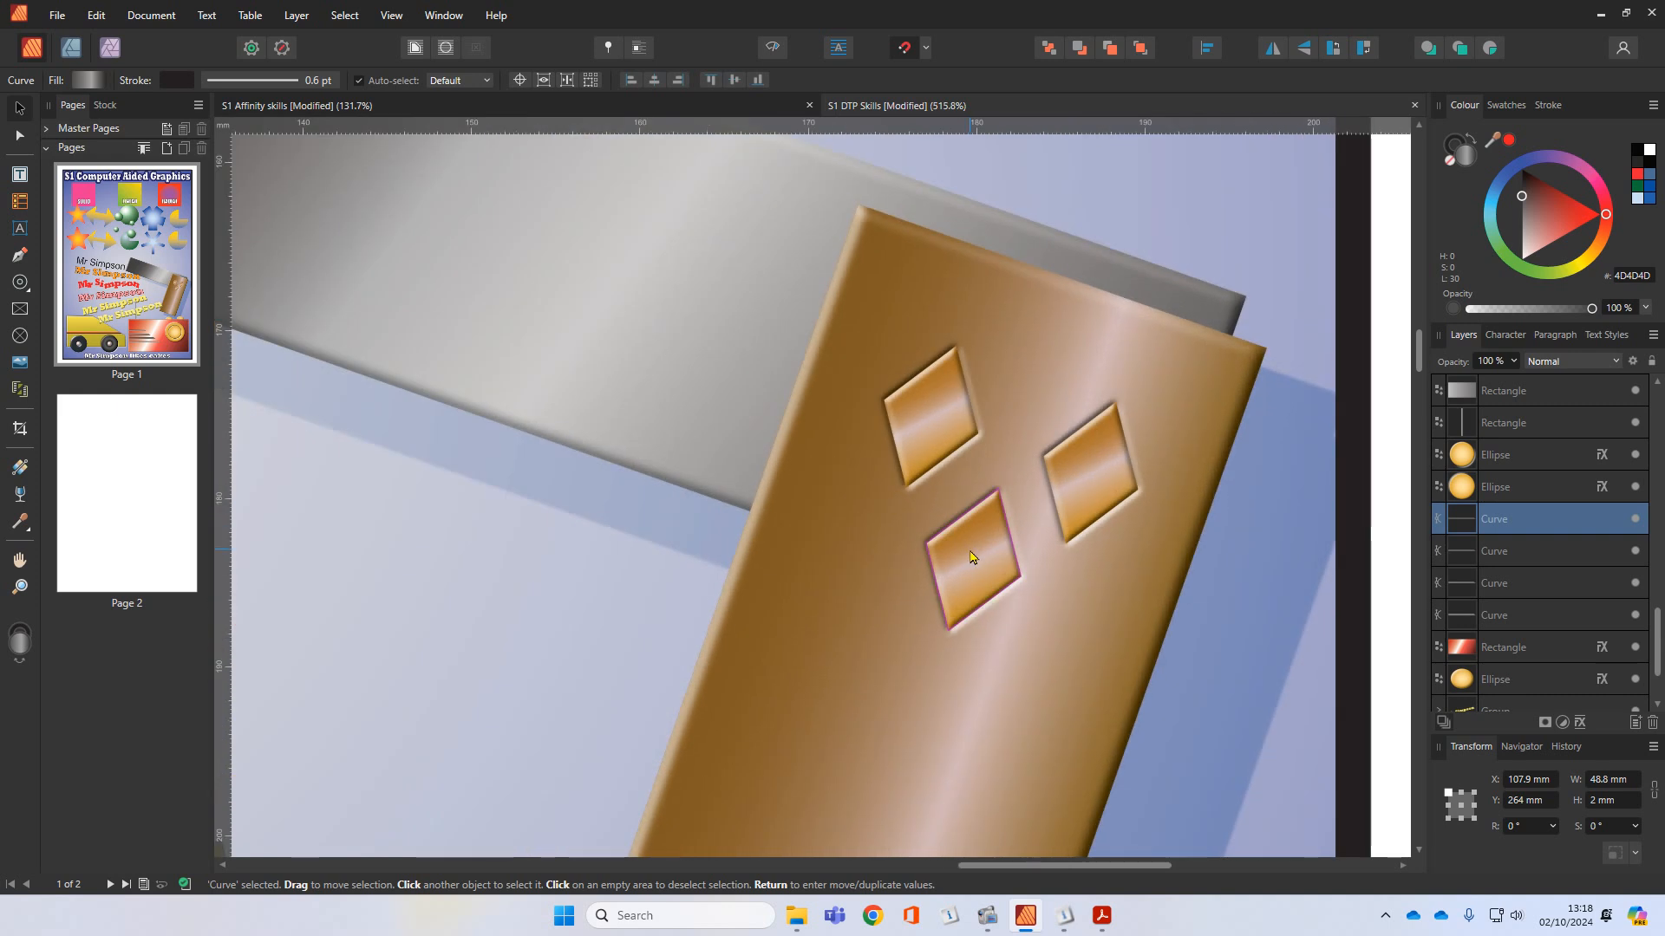
left_click(968, 551)
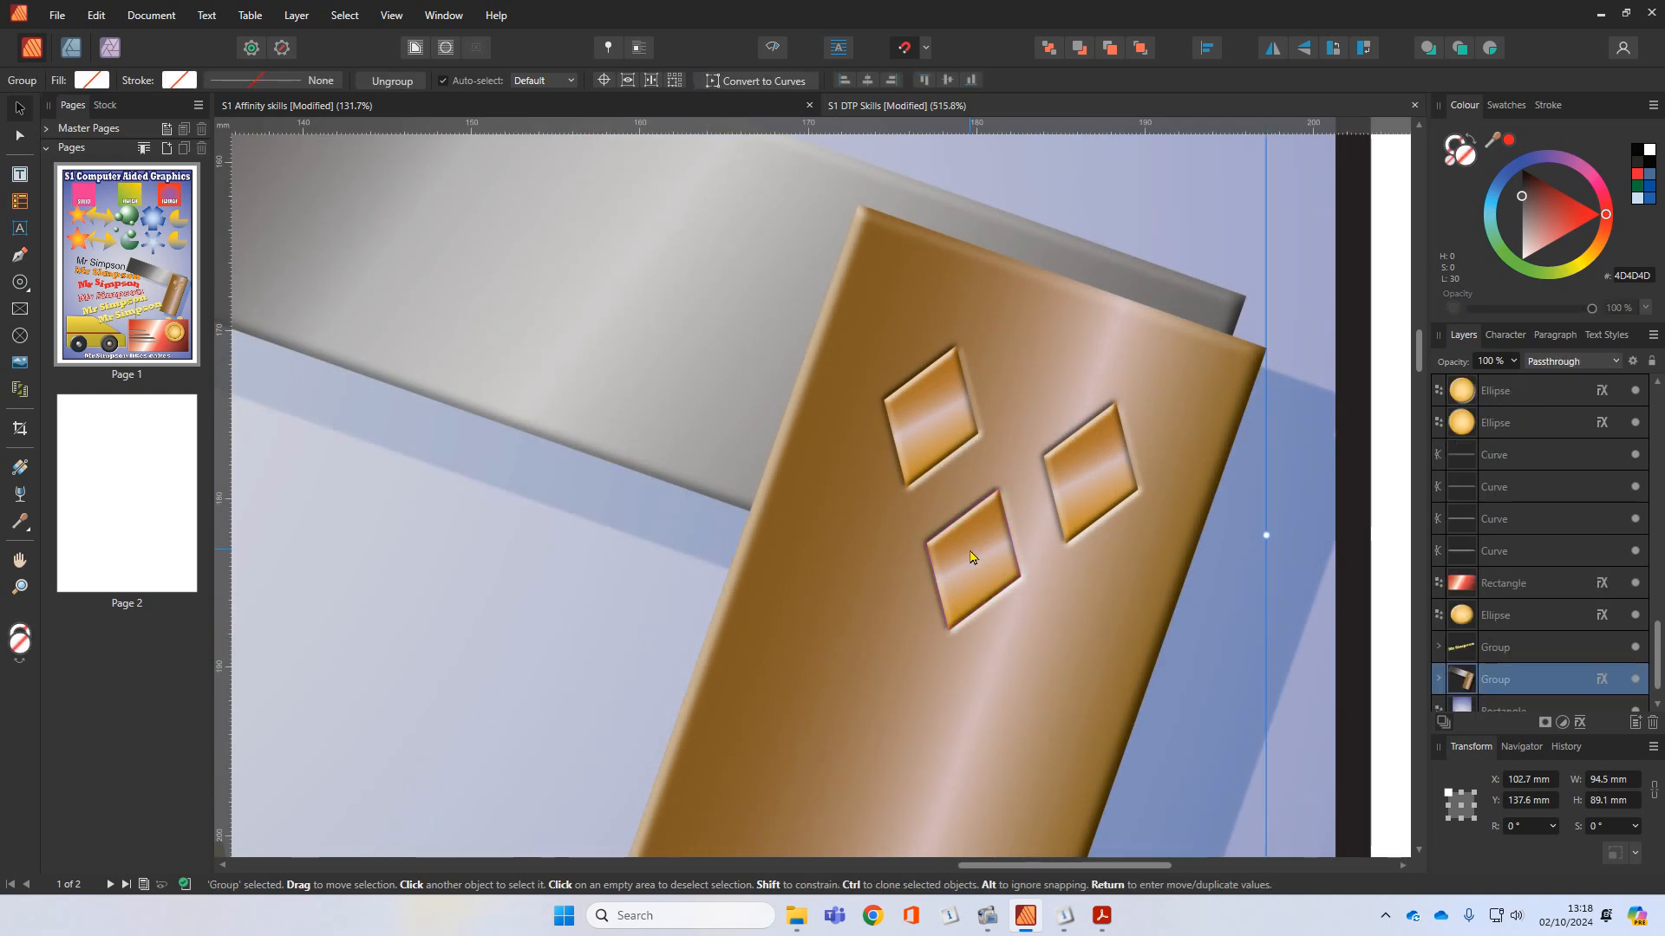
left_click(392, 80)
left_click(1394, 406)
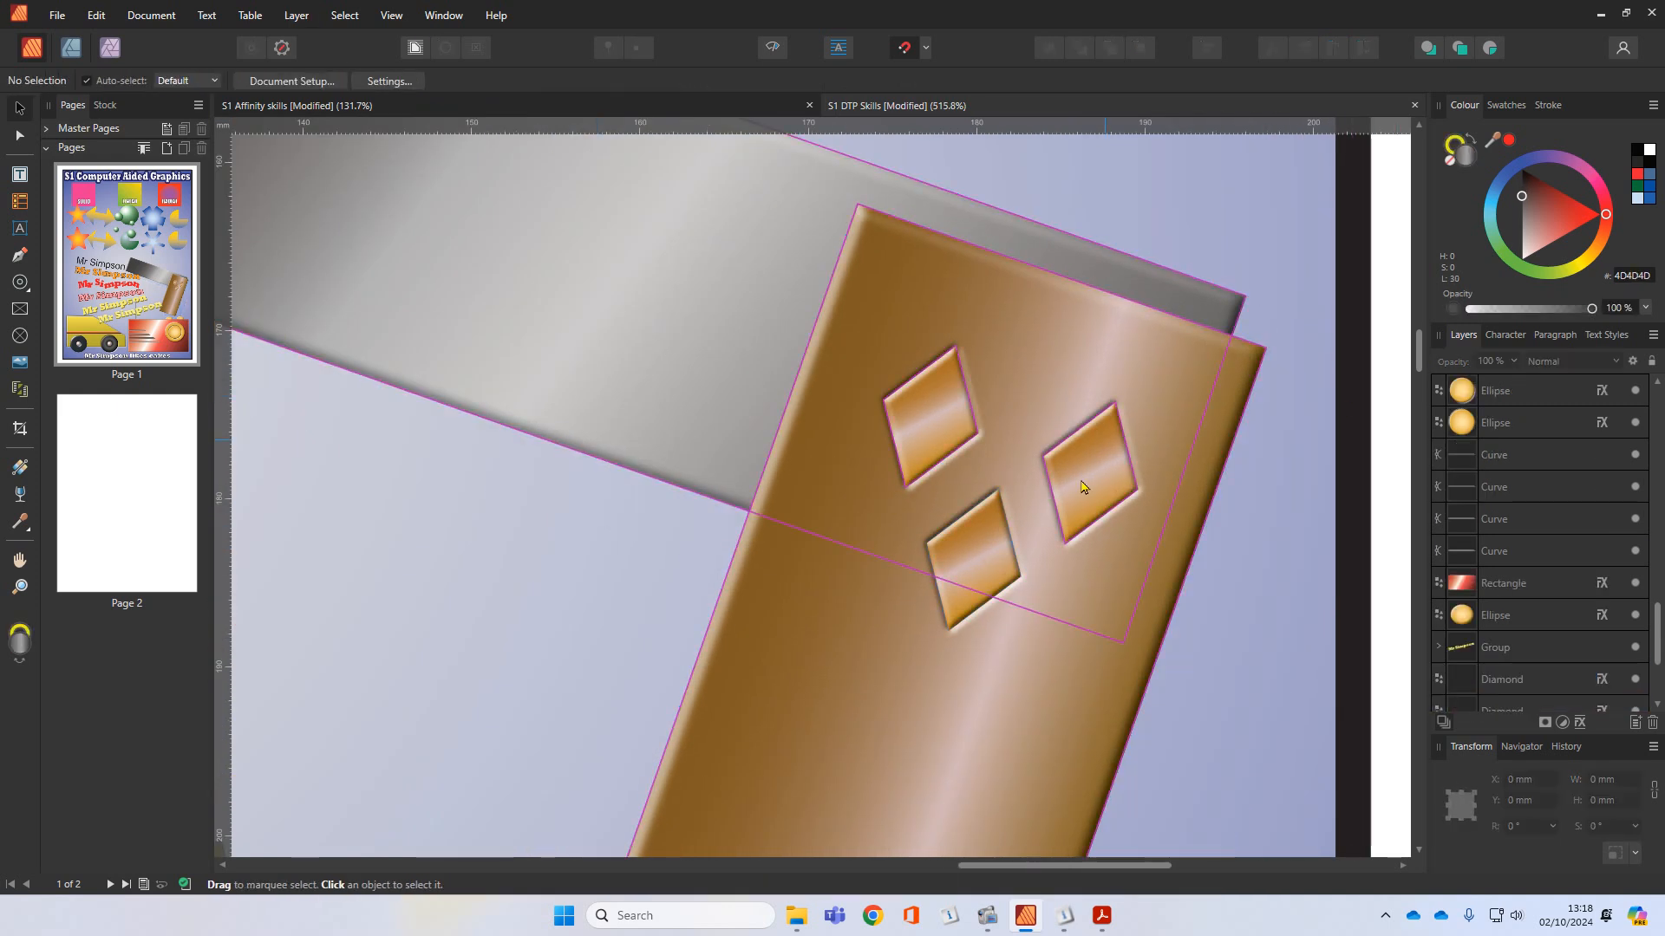
Step: Examine the lower diamond on the cleaver's handle and find the Diamond Tool among the available shape tools
left_click(973, 566)
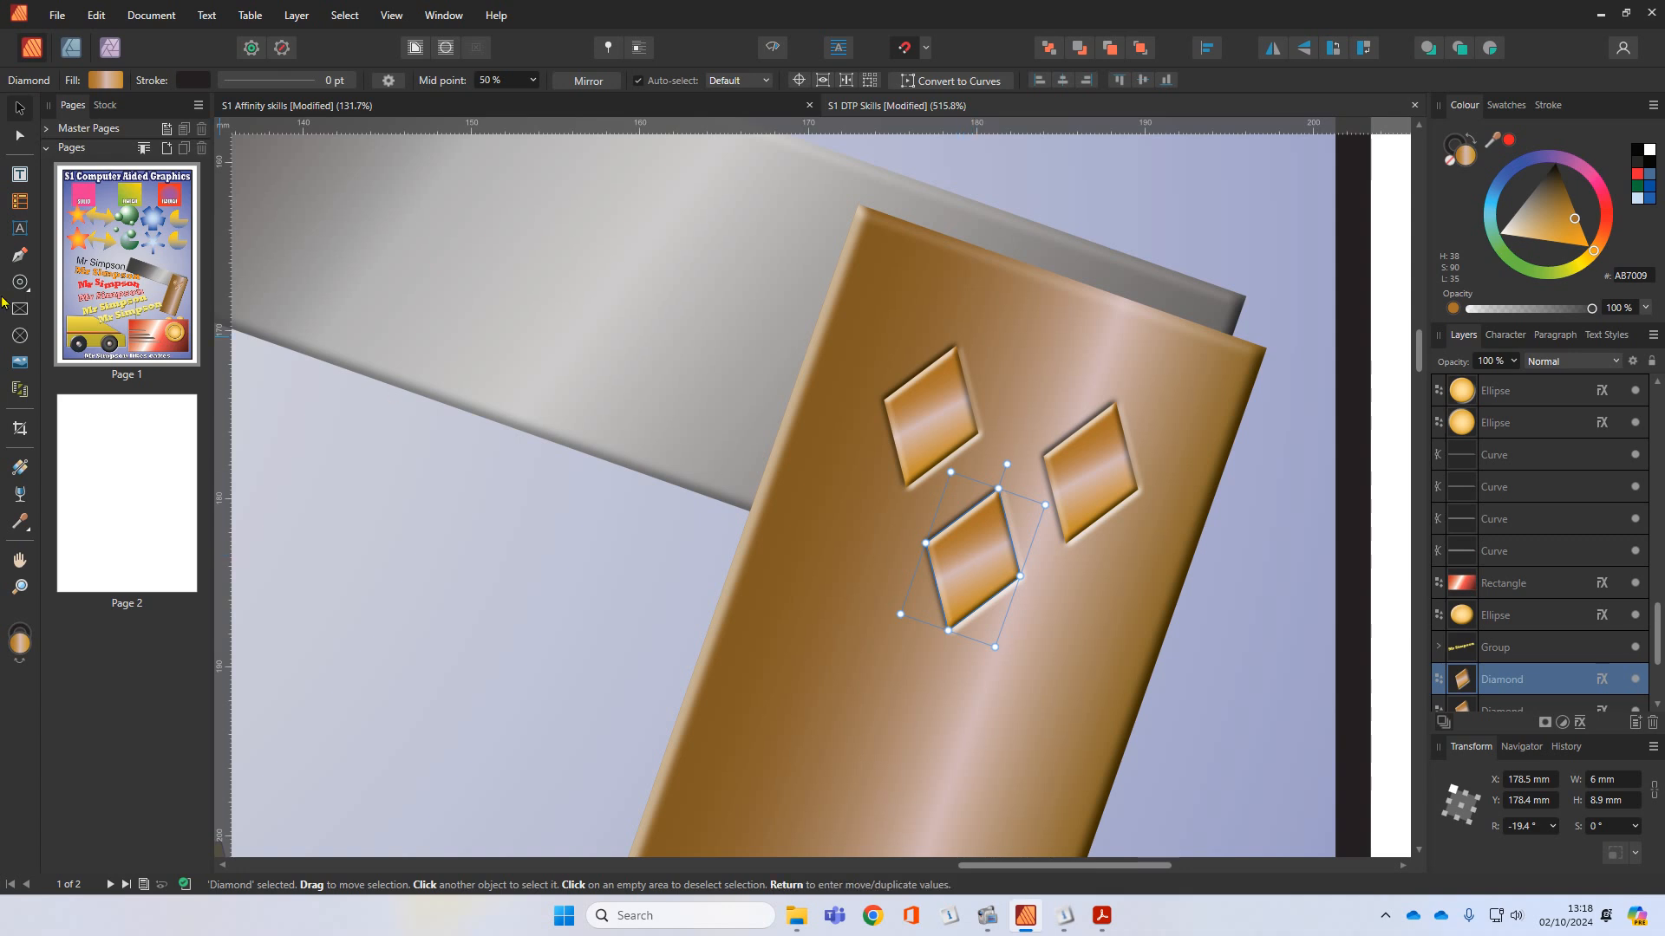
left_click(31, 296)
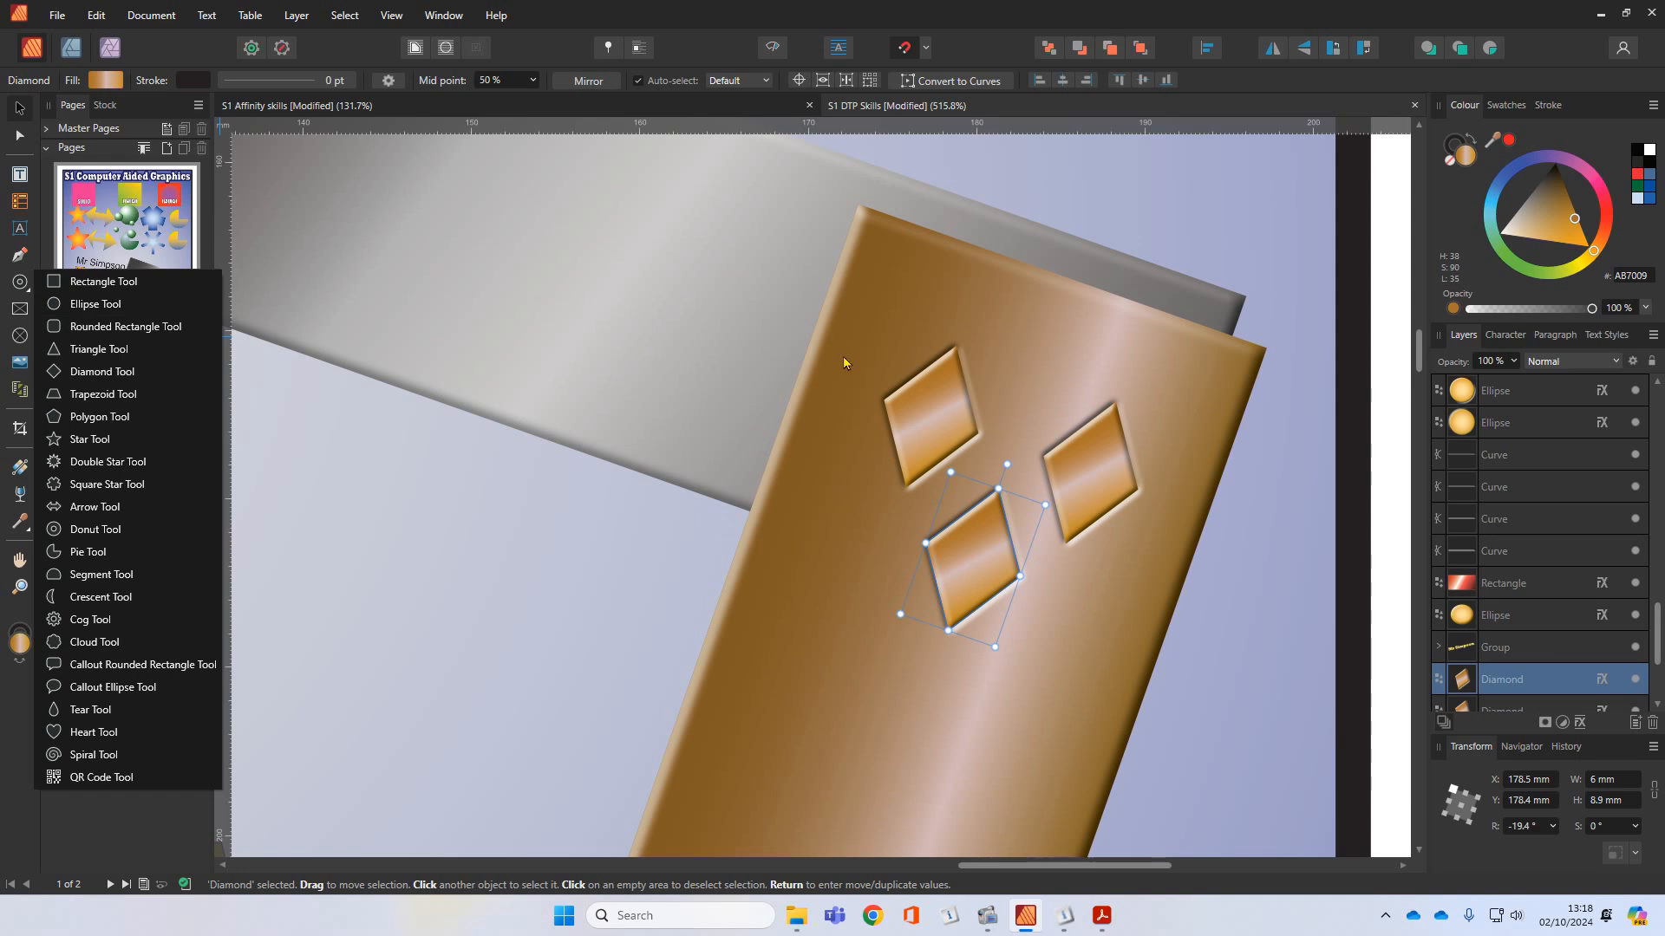
scroll(799, 507, "down", 5)
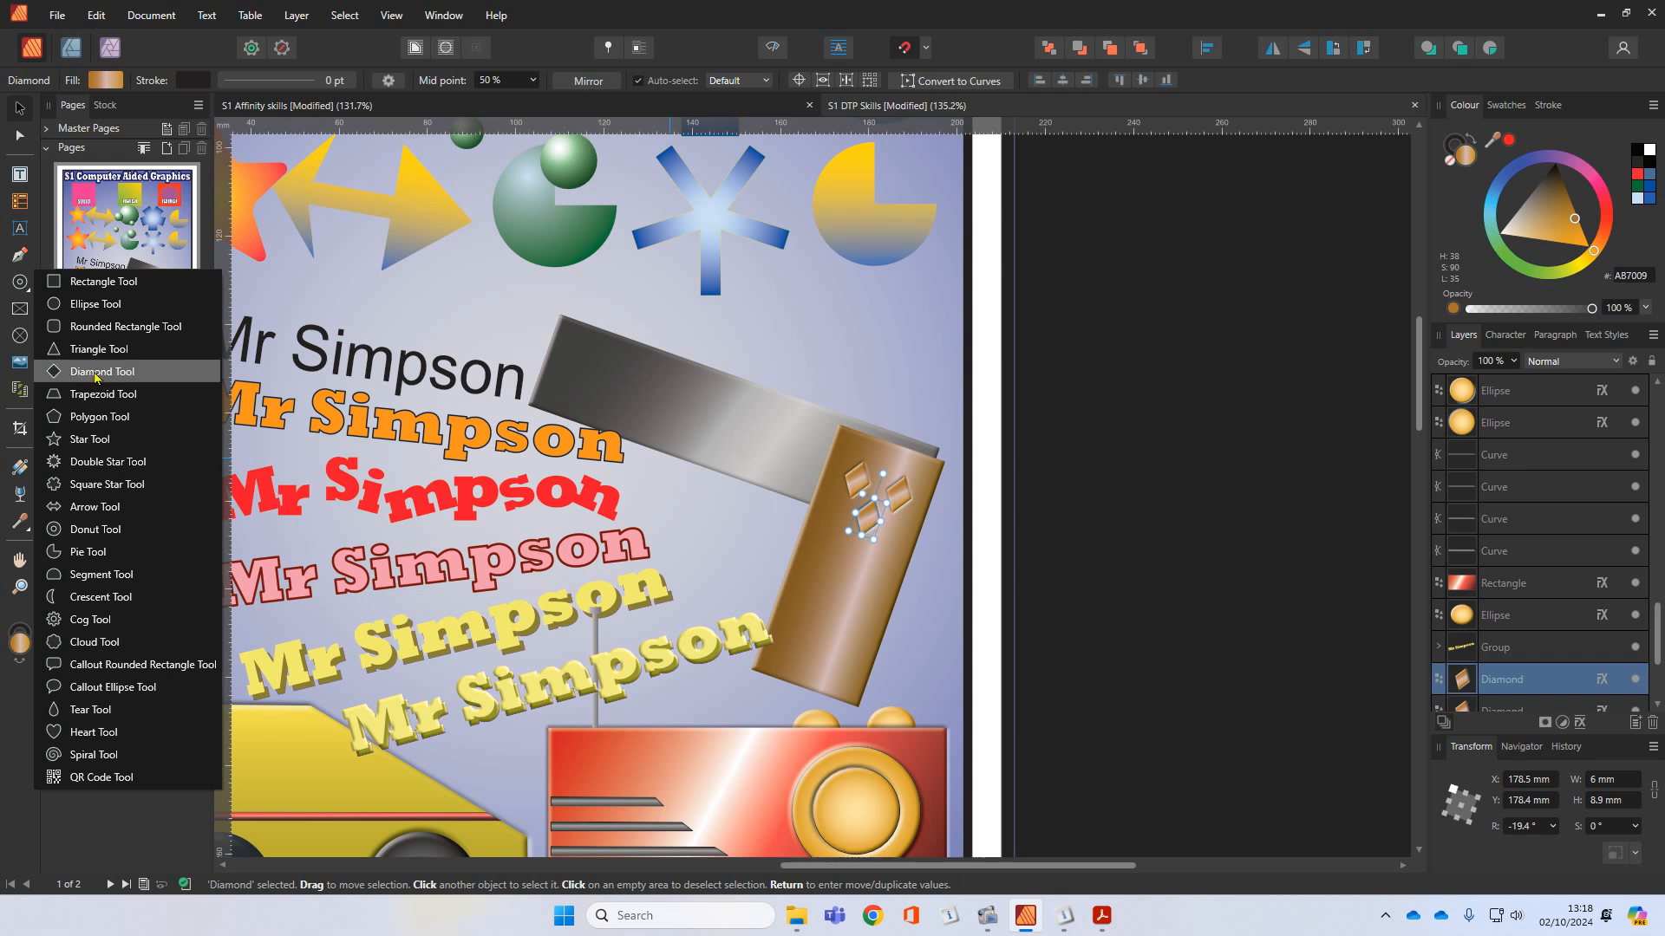
scroll(876, 529, "up", 5)
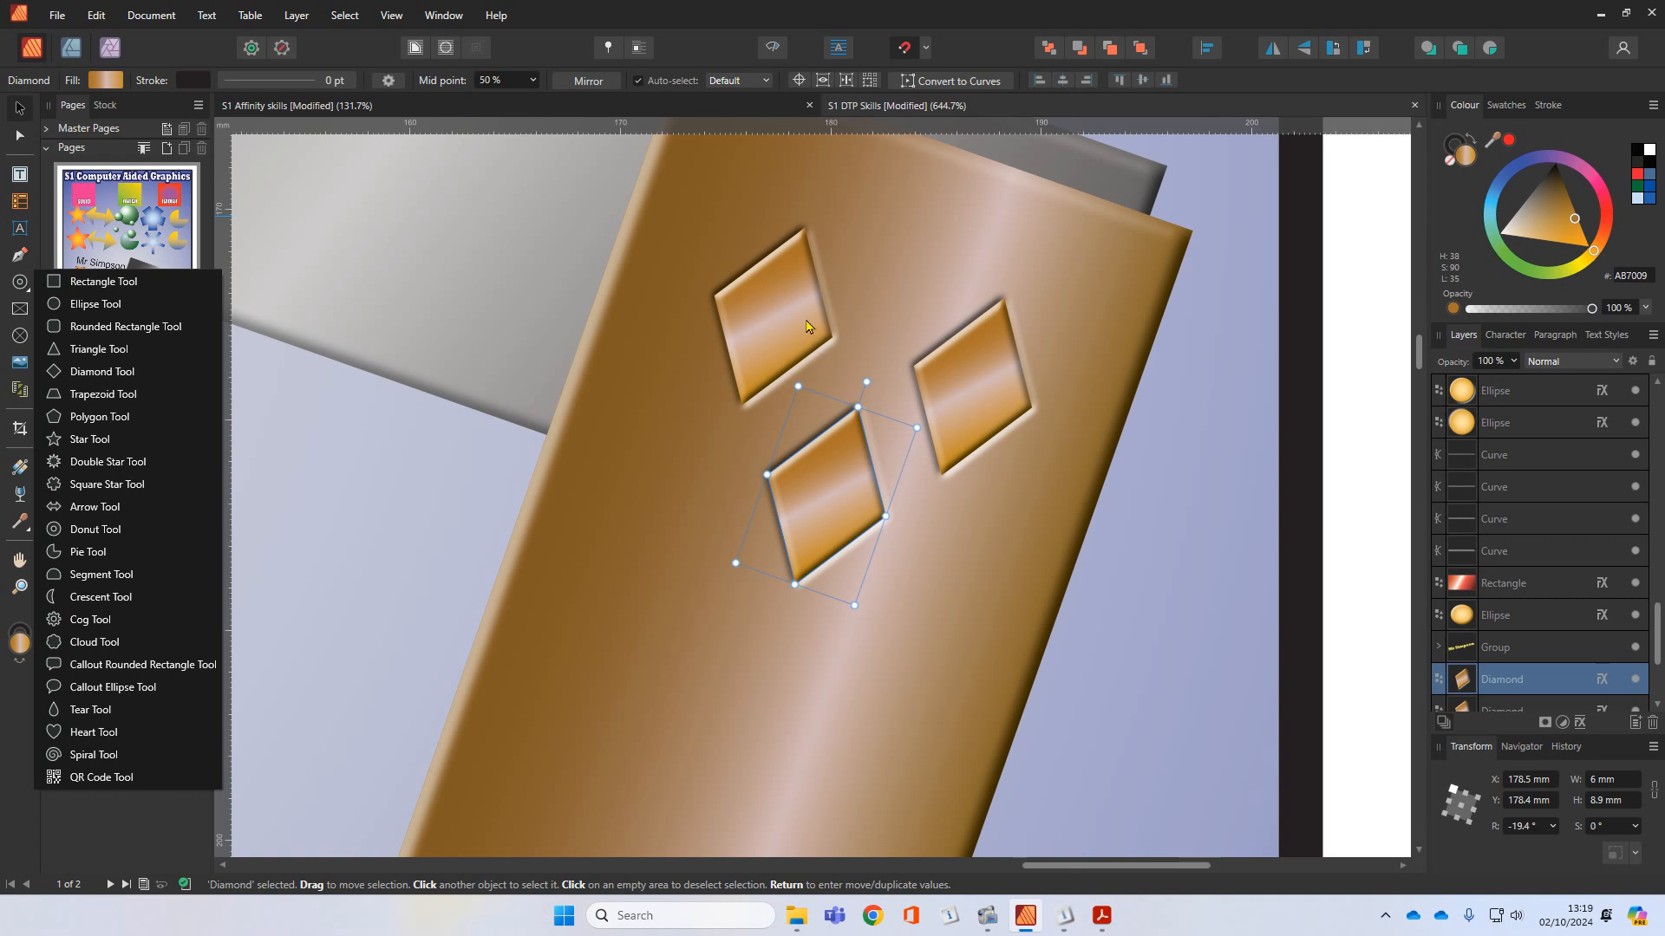
scroll(914, 550, "down", 5)
scroll(934, 550, "down", 4)
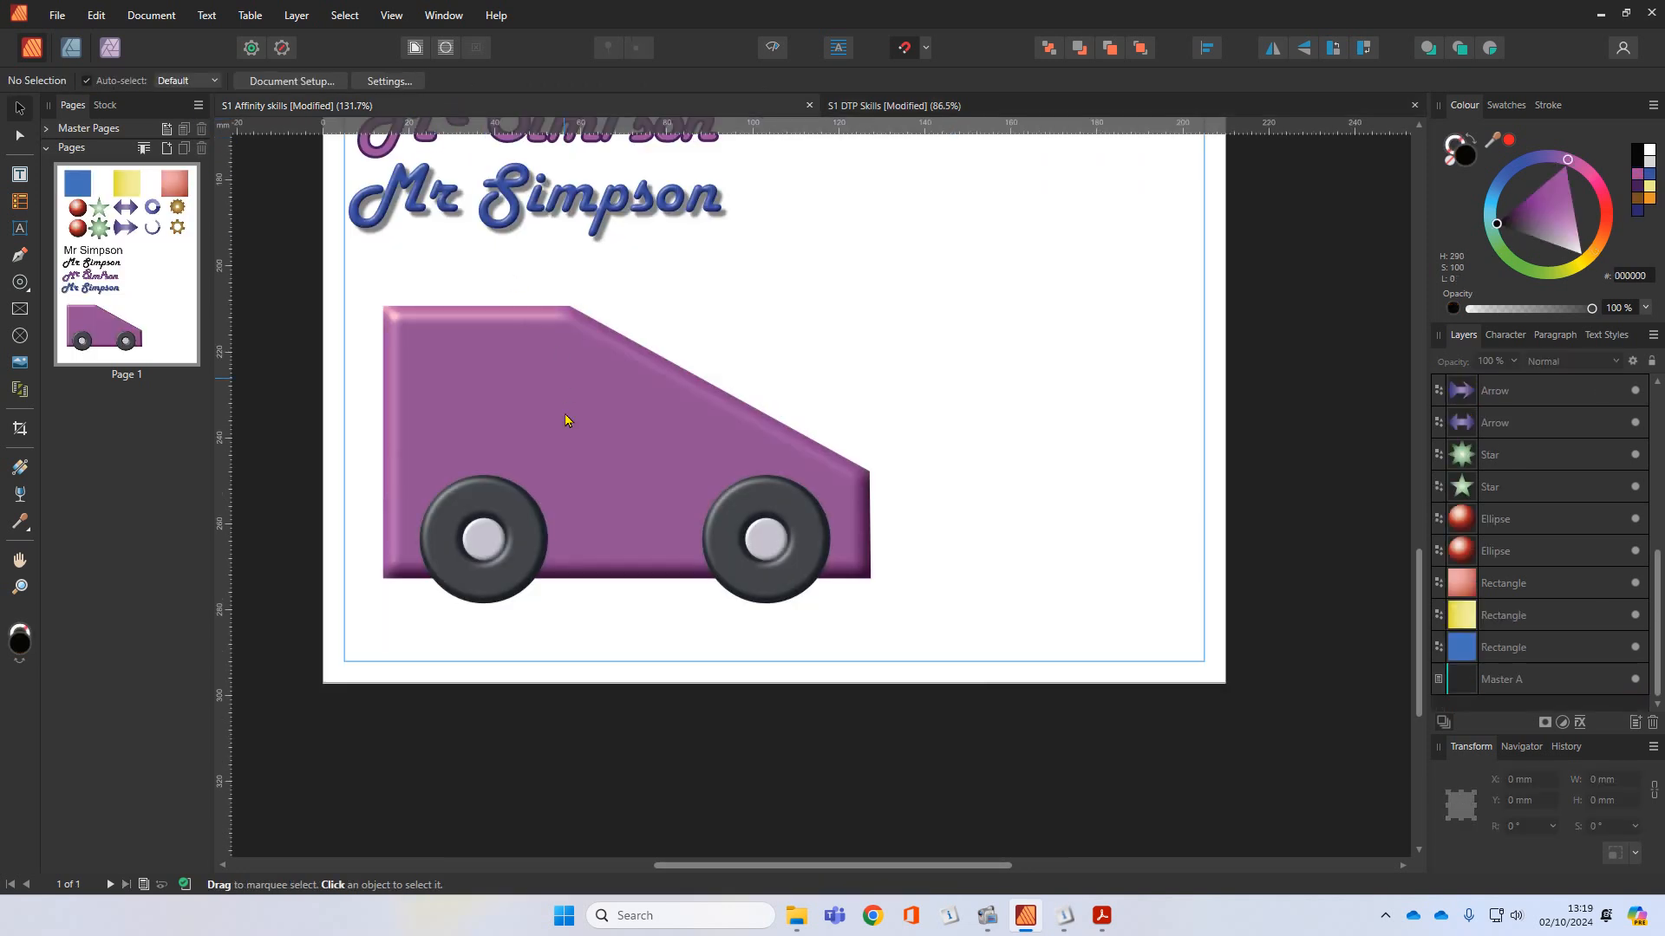
Step: Switch to the S1 Affinity skills document and group the purple van body with its two wheels
scroll(575, 657, "down", 3)
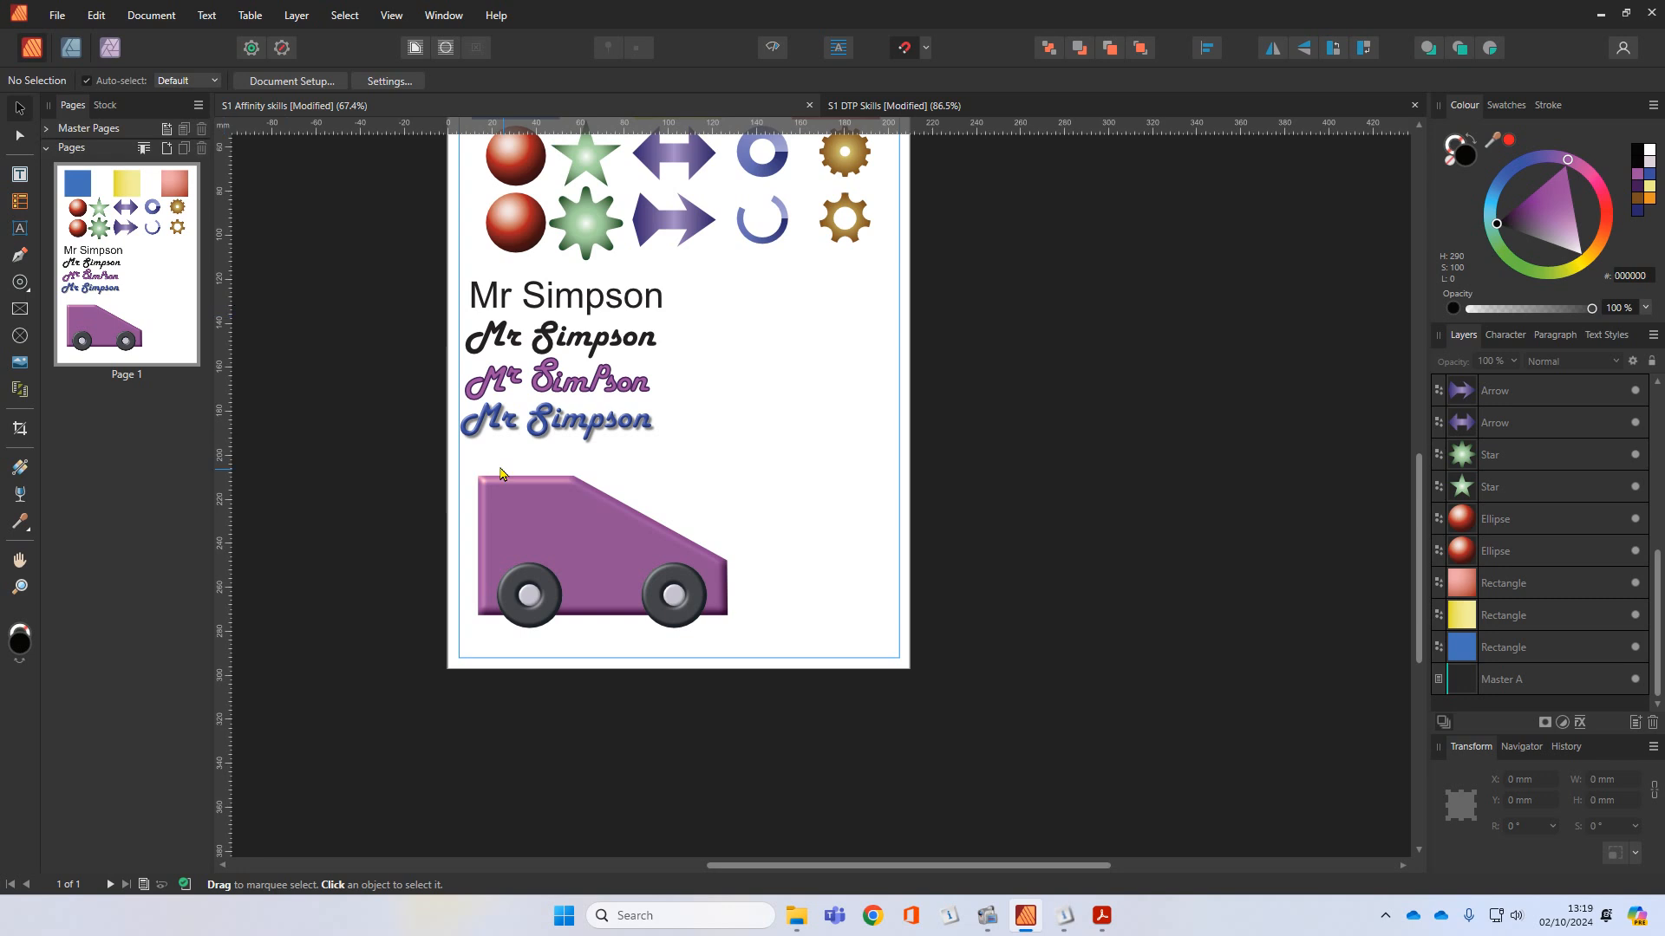
left_click_drag(455, 450, 774, 659)
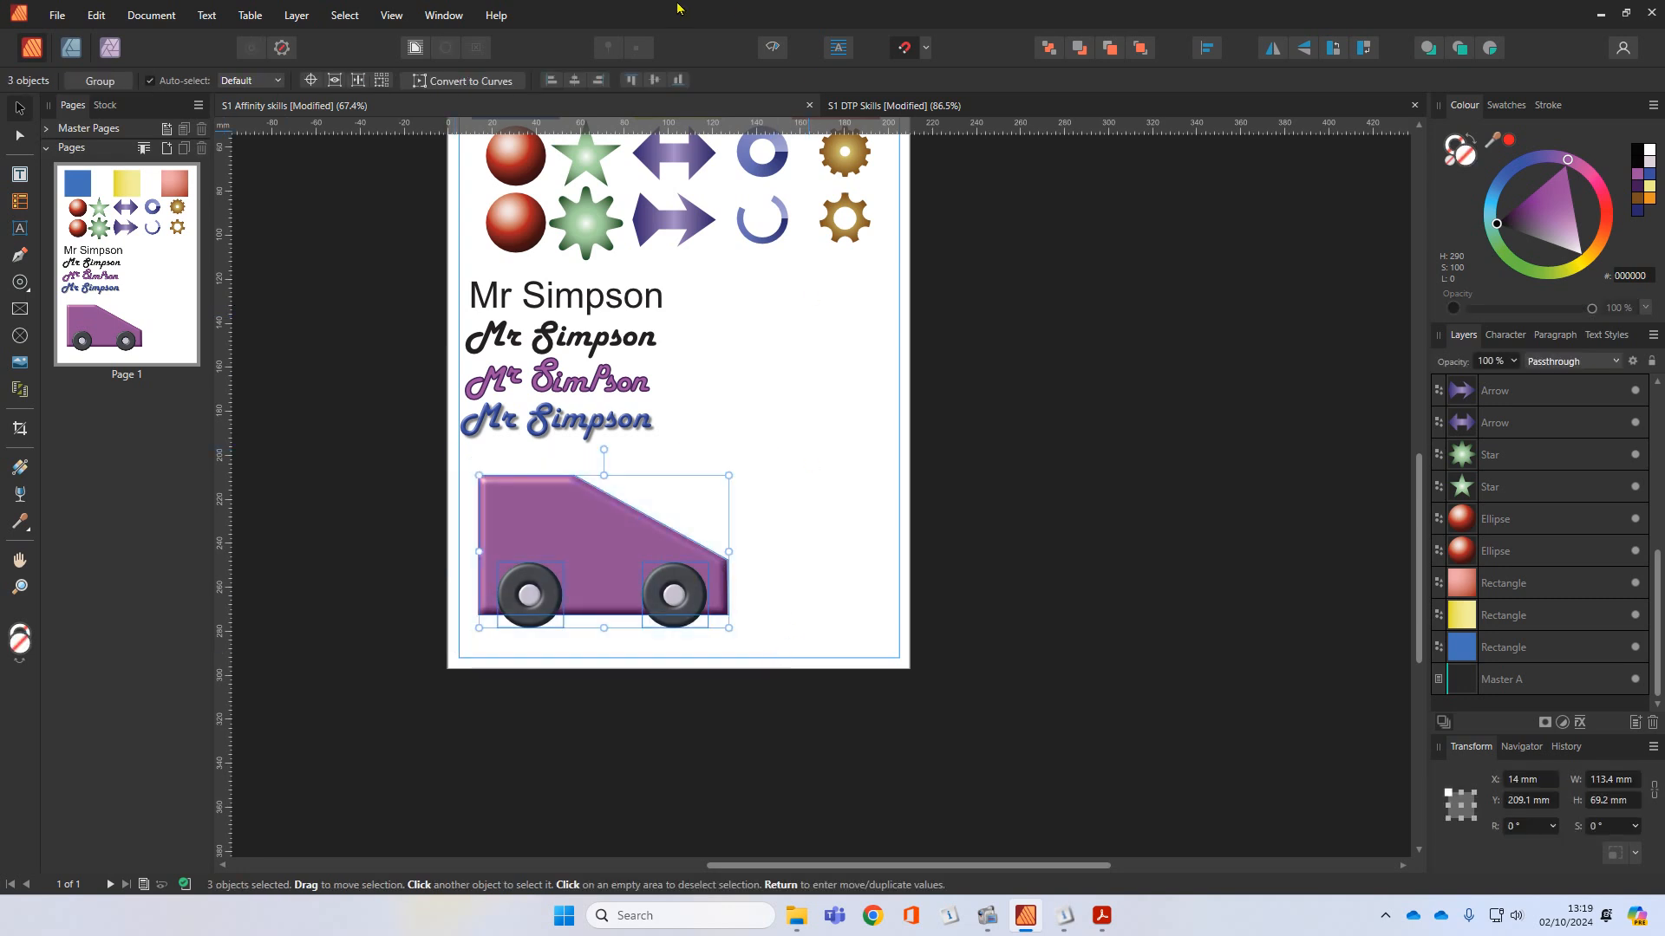
left_click(117, 82)
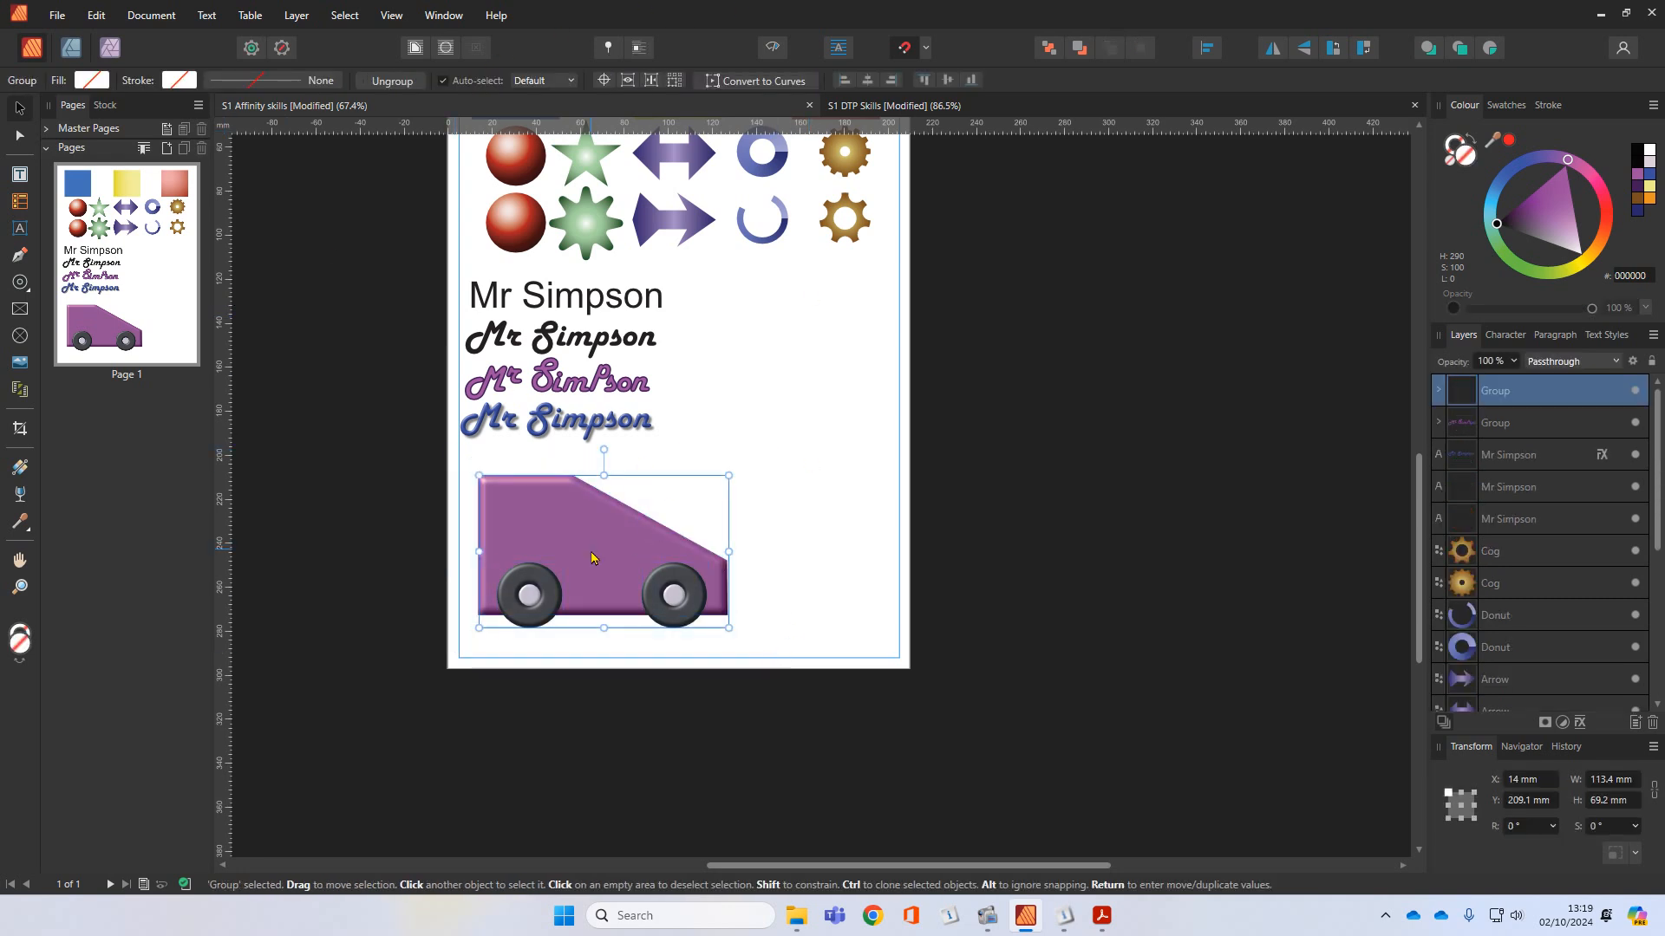
Step: Duplicate the van group, scale the copy to about 64.4 x 39.3 mm and place it at about X 105 mm, Y 187.4 mm
mouse_move(593, 553)
left_mouse_down()
mouse_move(663, 564)
mouse_move(591, 538)
mouse_move(596, 573)
mouse_move(754, 580)
left_mouse_up()
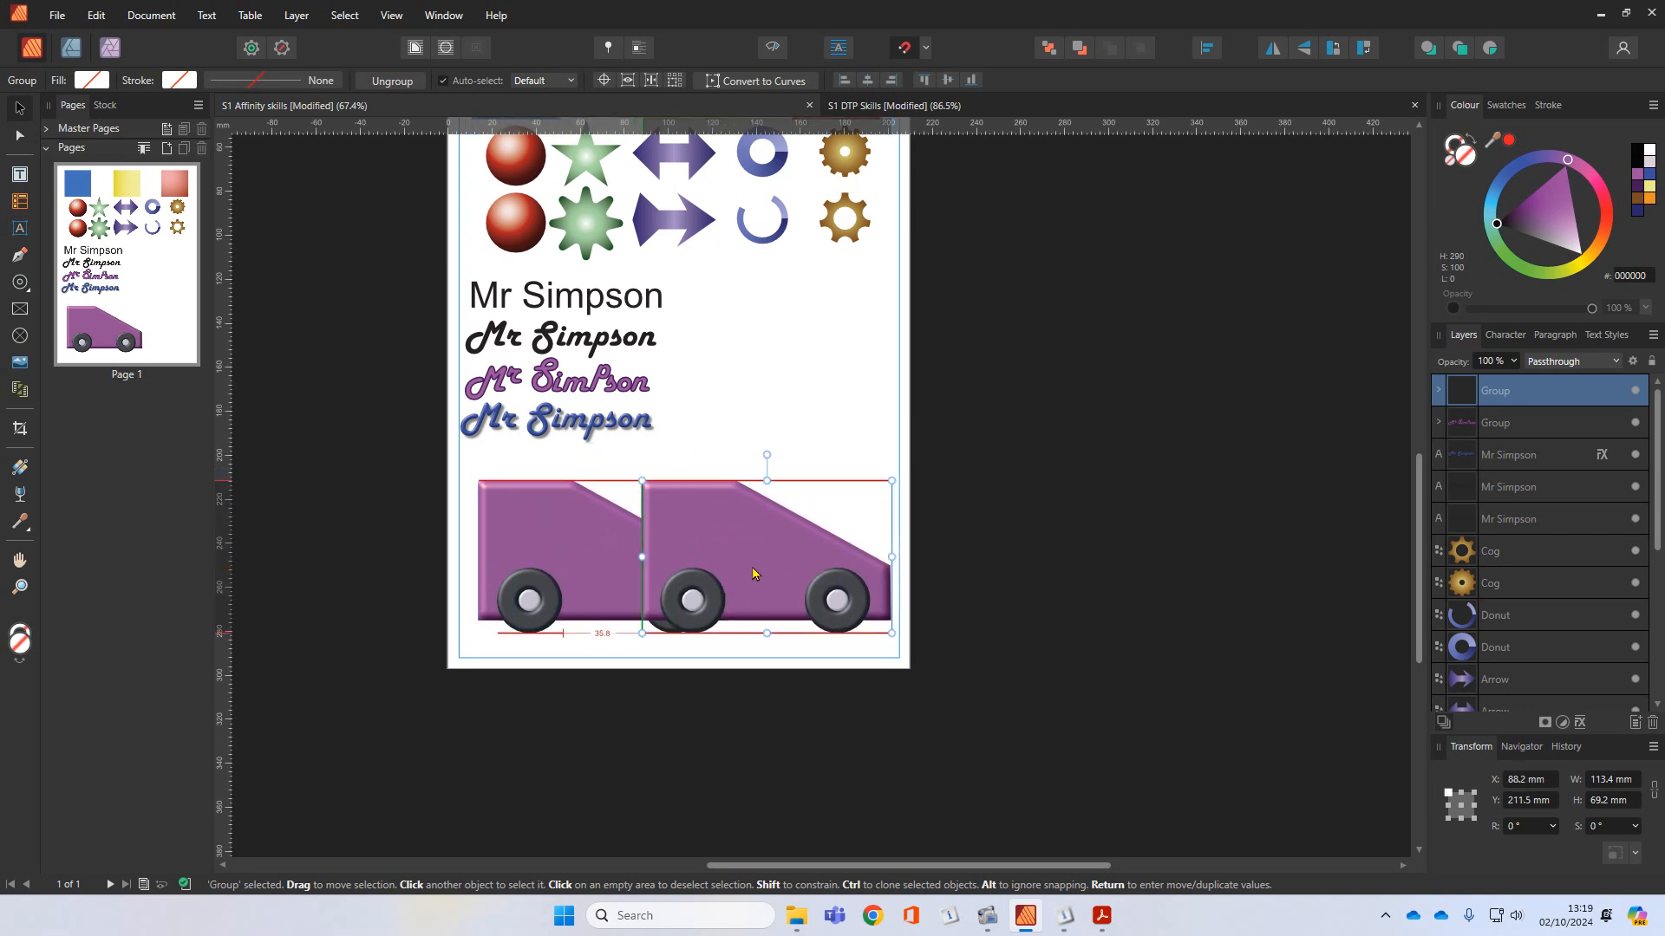
mouse_move(899, 642)
left_mouse_down()
mouse_move(790, 576)
mouse_move(764, 494)
mouse_move(784, 439)
mouse_move(764, 494)
left_mouse_up()
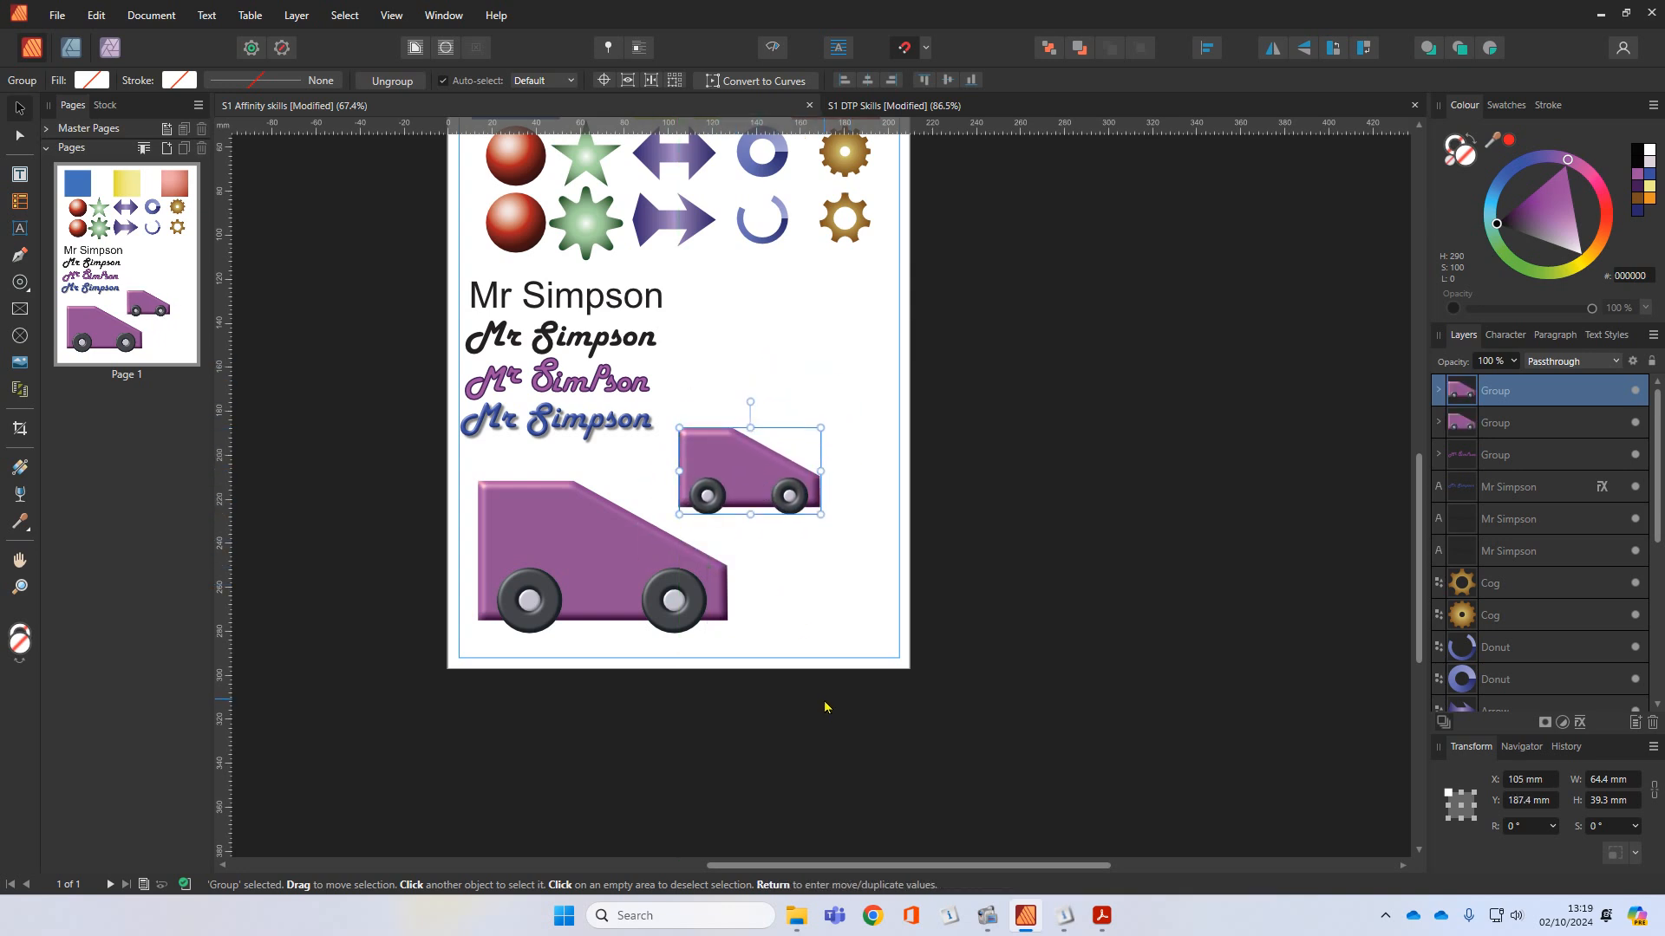